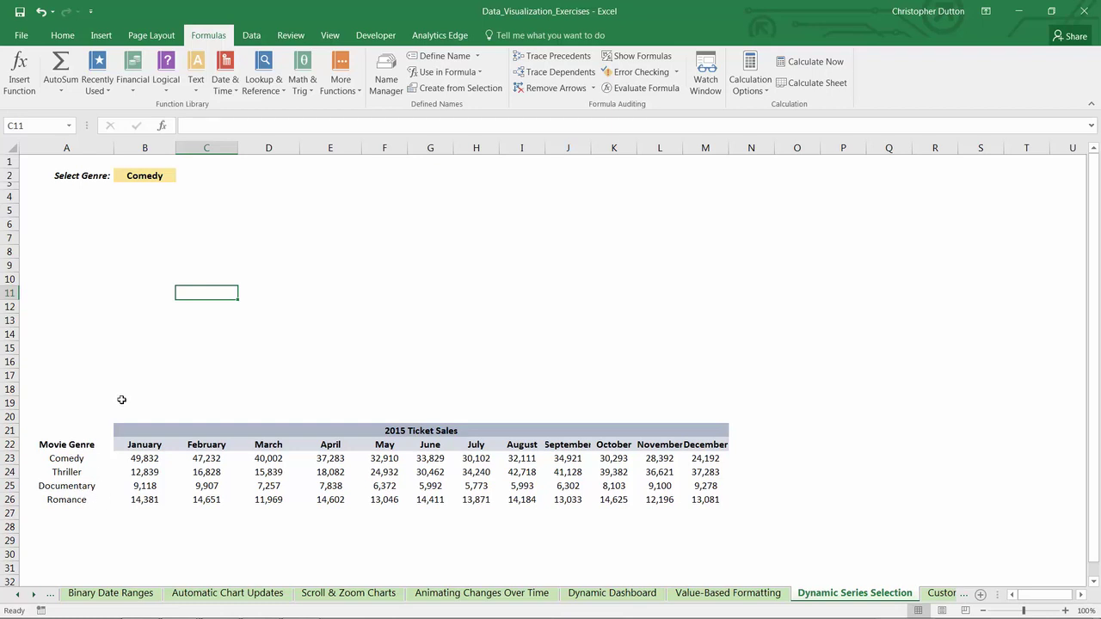
Step: Examine the genre choices offered in cell B2 and the matching genre names in A23:A26
left_click(174, 176)
left_click(182, 177)
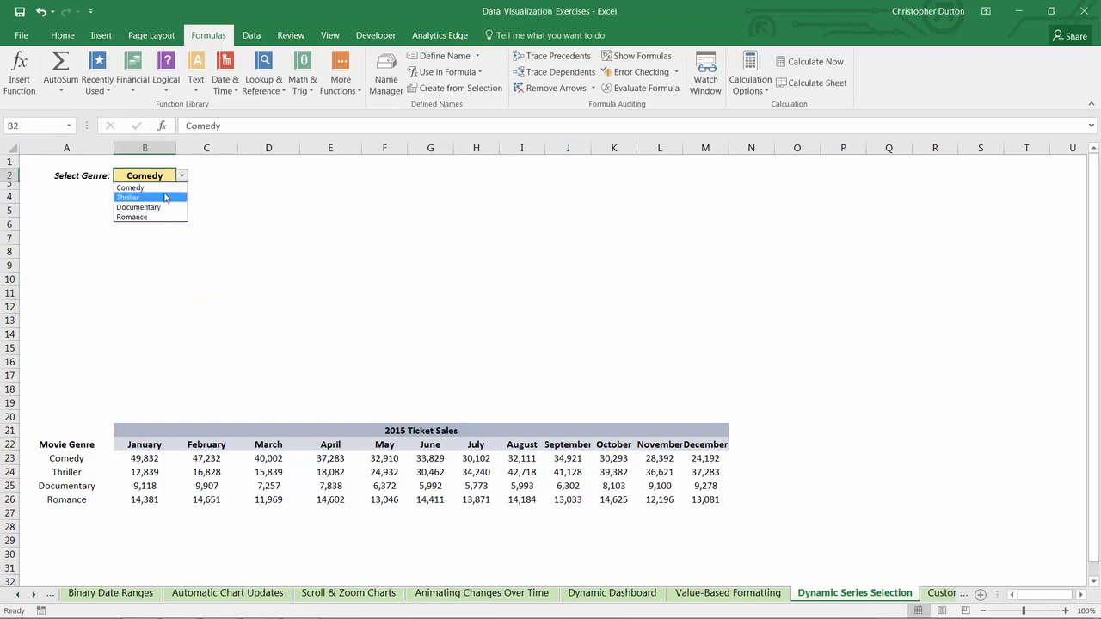
left_click(183, 177)
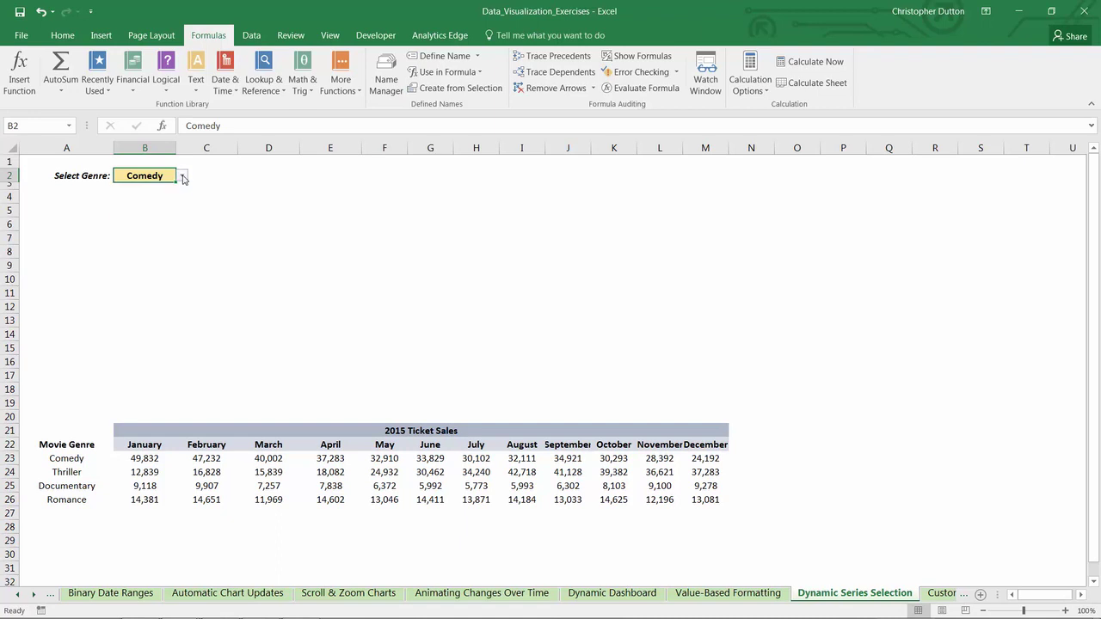
left_click(134, 217)
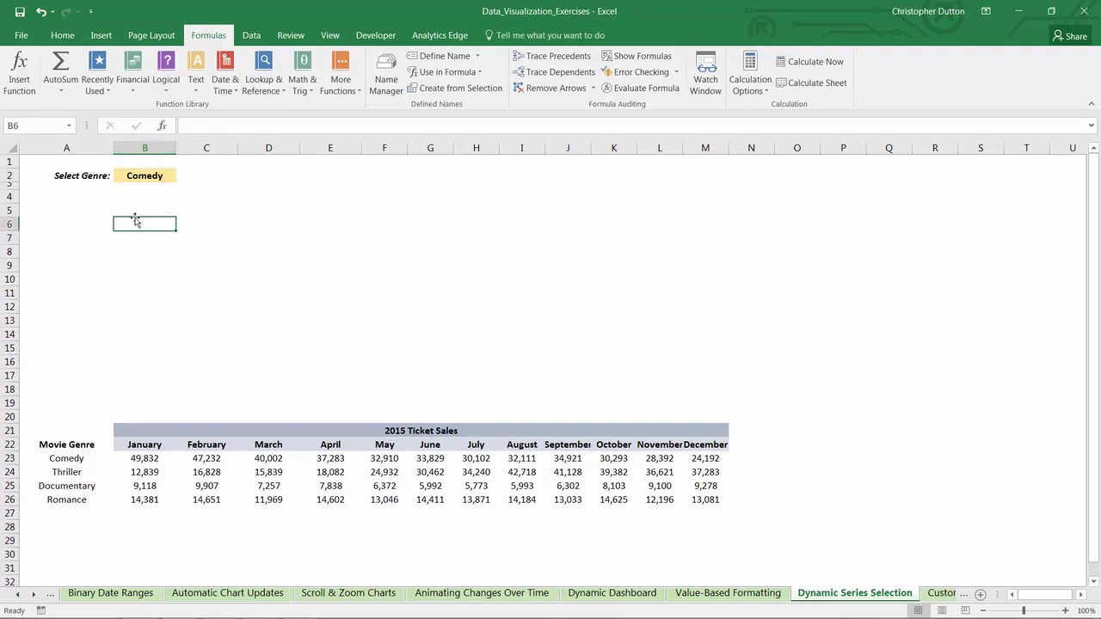
left_click_drag(56, 456, 68, 499)
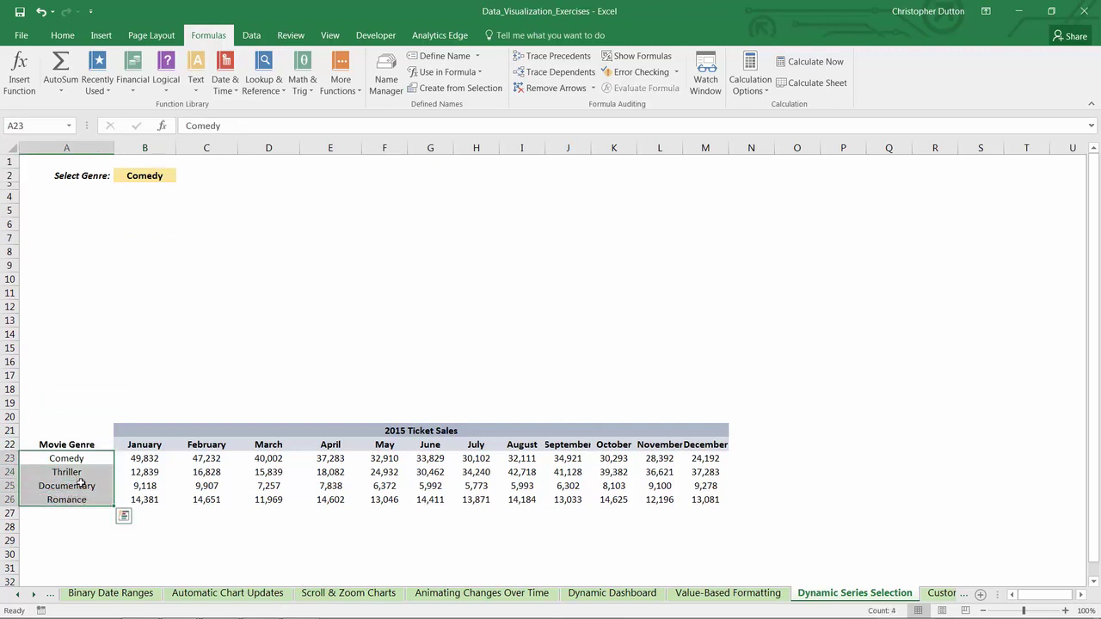
left_click(165, 175)
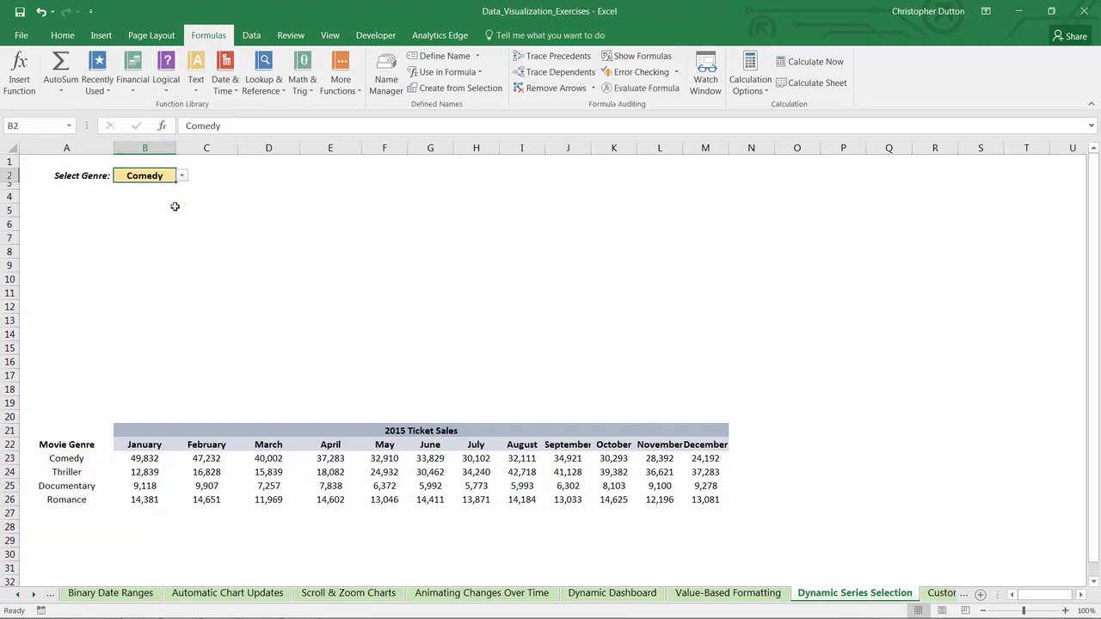
left_click(182, 176)
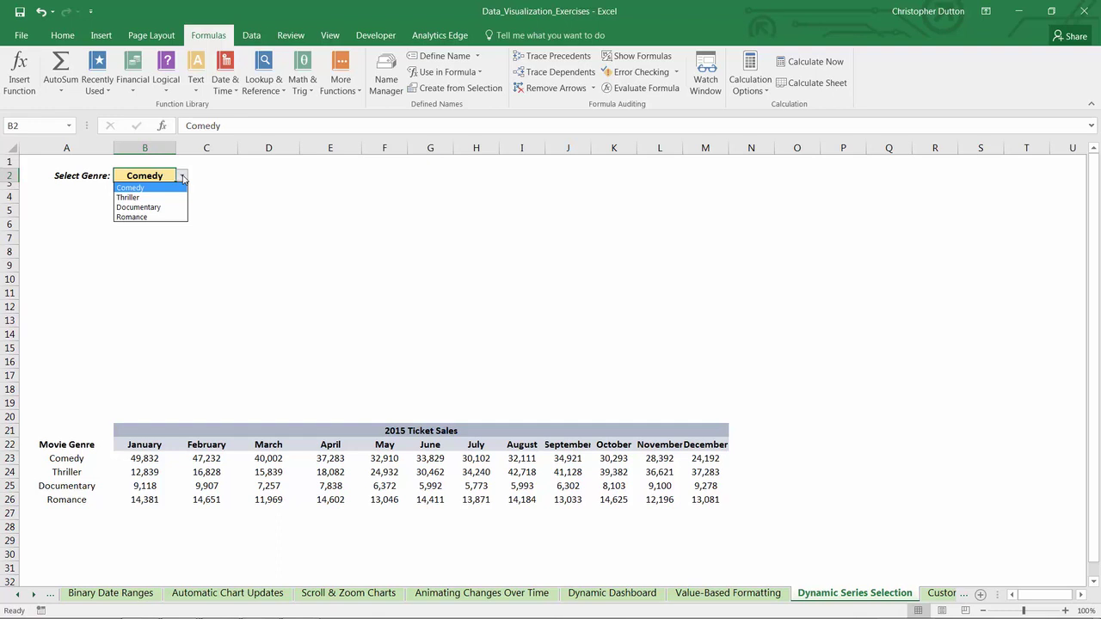
left_click(183, 178)
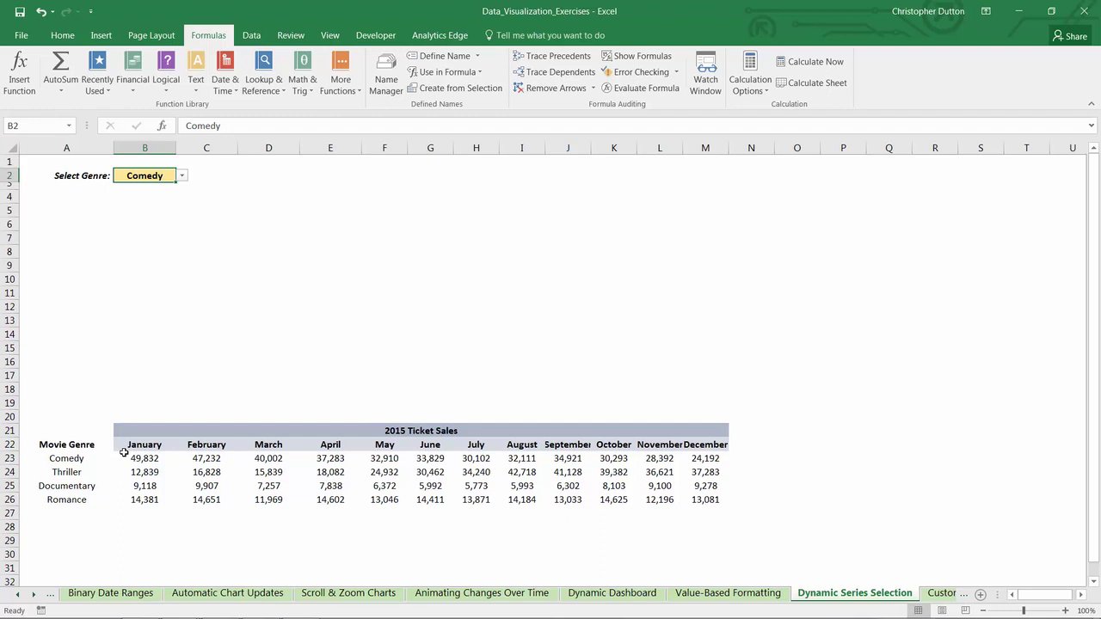
left_click(181, 175)
left_click(183, 178)
Step: Copy the Comedy label from A23 into cells A28 and A29 below the ticket sales table
scroll(204, 268, "down", 5)
left_click(72, 260)
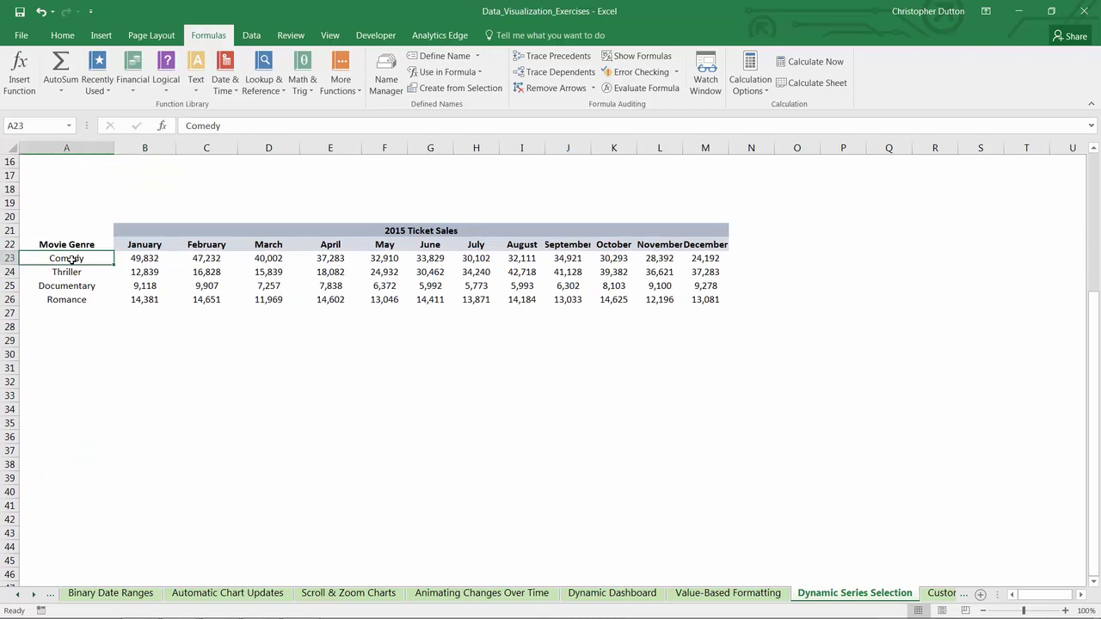
key("ctrl+c")
left_click(69, 326)
key("ctrl+v")
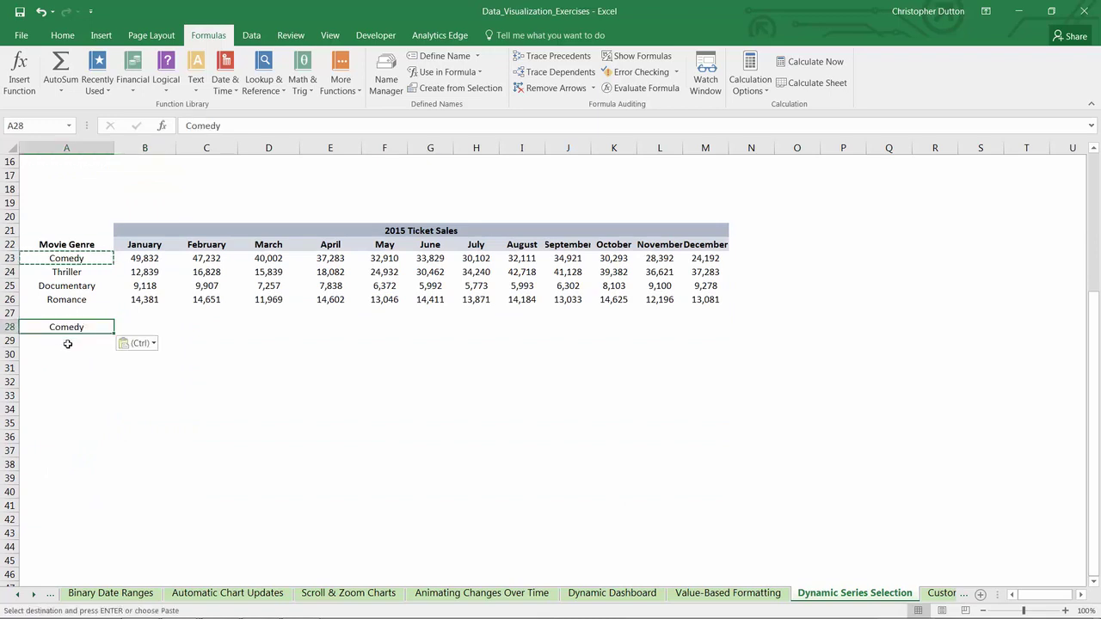
left_click(69, 341)
key("ctrl+v")
Step: Copy the Thriller label from A24 into cells A30 and A31
left_click(72, 273)
key("ctrl+c")
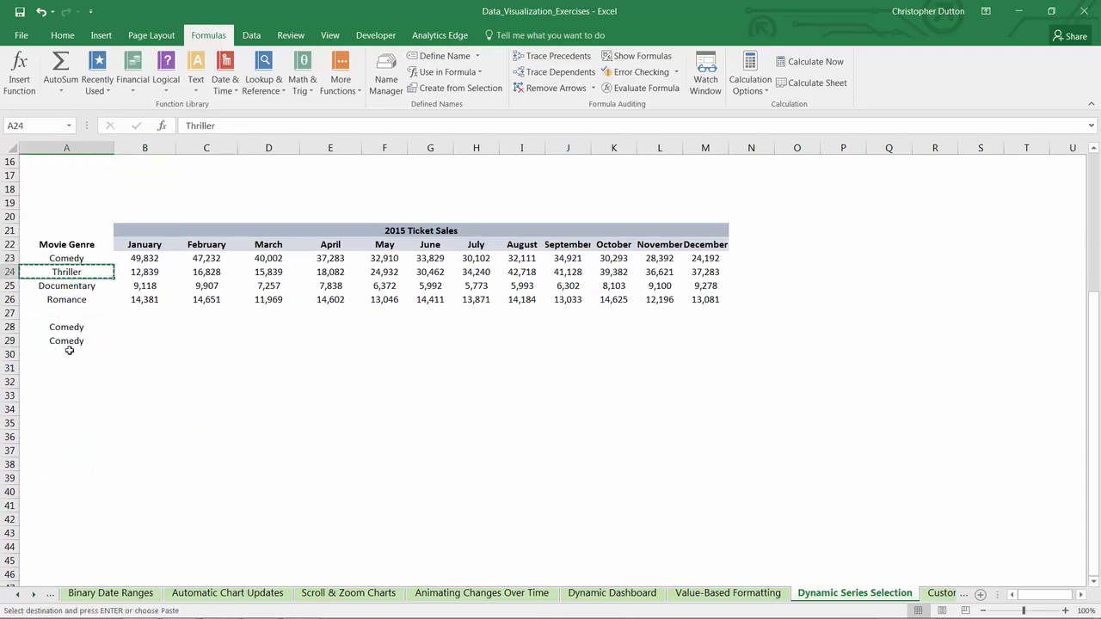
left_click(68, 352)
key("ctrl+v")
left_click(72, 367)
key("ctrl+v")
key("ctrl")
key("Escape")
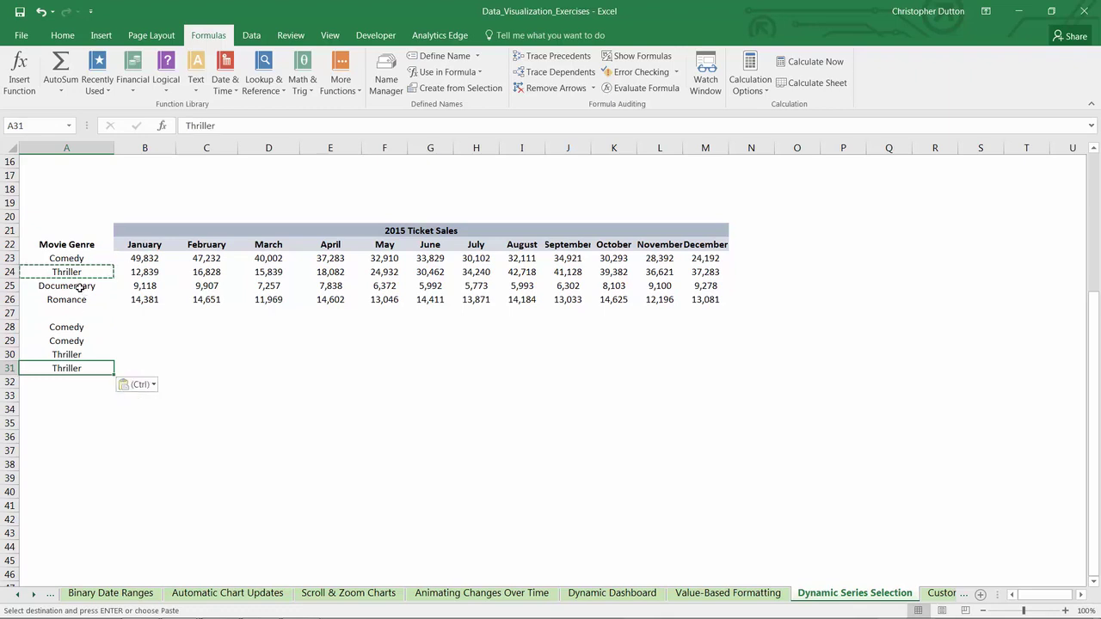
Step: Copy the Documentary label from A25 into cells A32 and A33
left_click(80, 287)
key("ctrl+c")
left_click(64, 382)
key("ctrl+v")
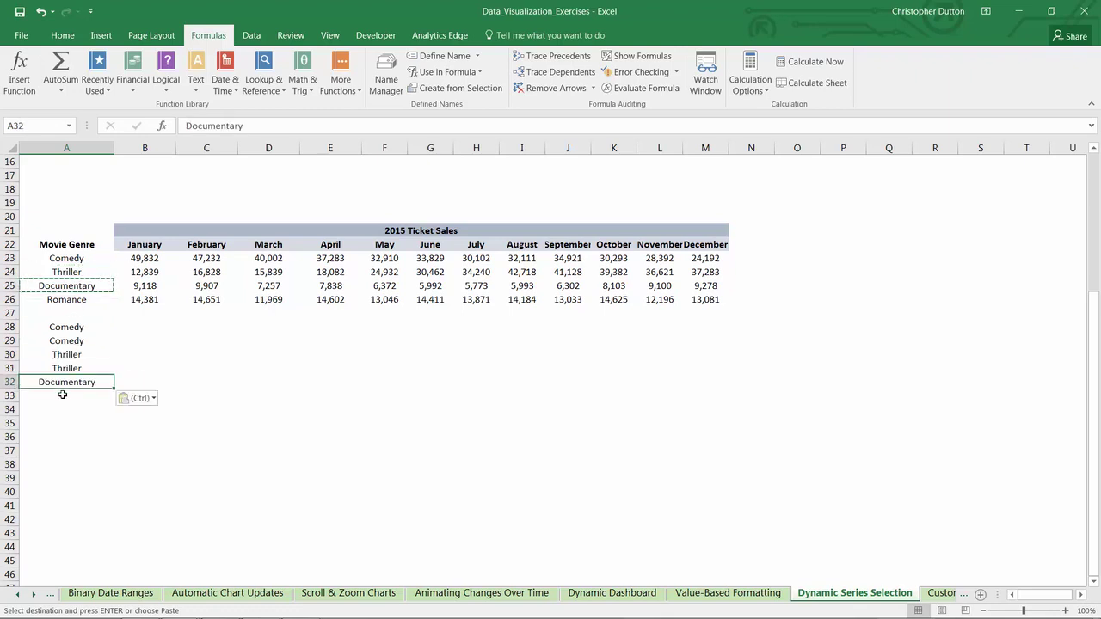
left_click(63, 391)
key("ctrl+v")
Step: Copy the Romance label from A26 into cells A34 and A35
left_click(60, 300)
key("ctrl+c")
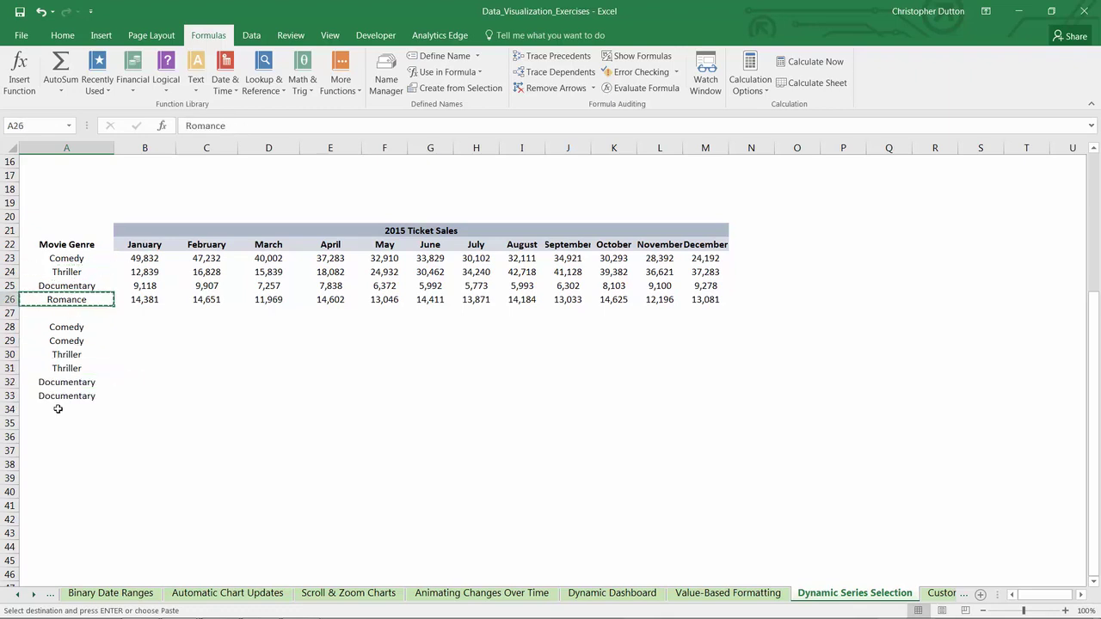
left_click(58, 410)
key("ctrl+v")
left_click(57, 422)
key("ctrl+v")
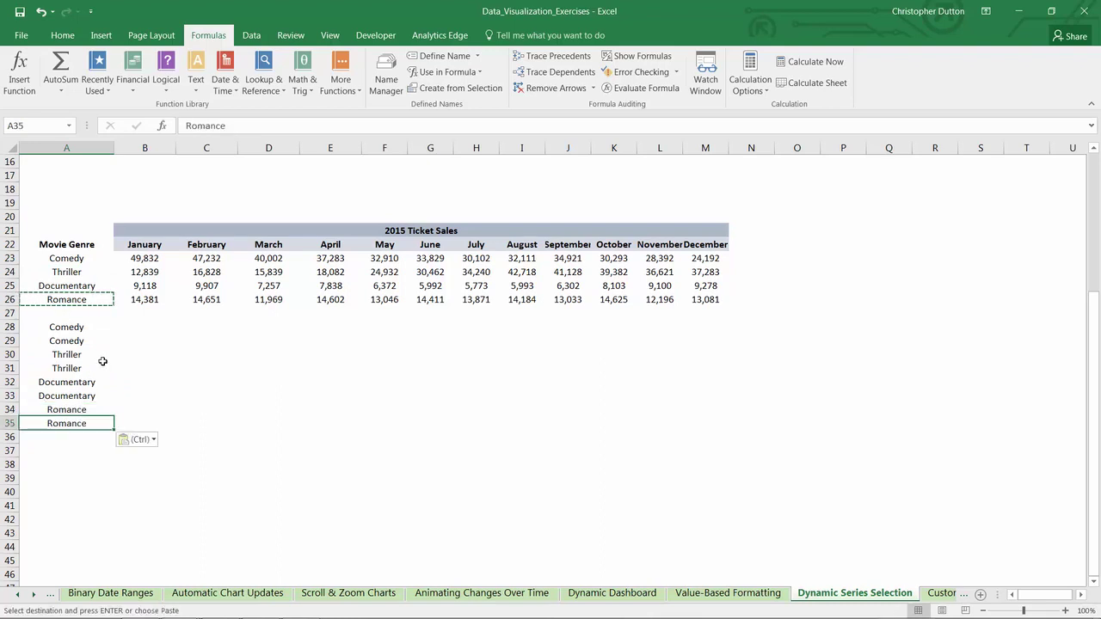
left_click(137, 330)
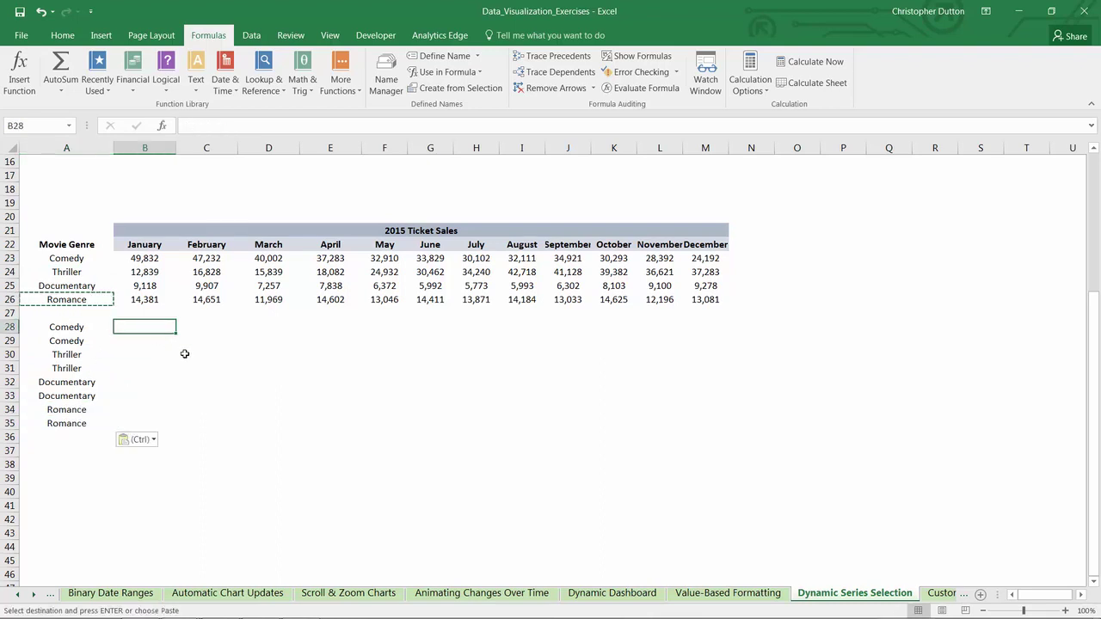
scroll(186, 353, "up", 2)
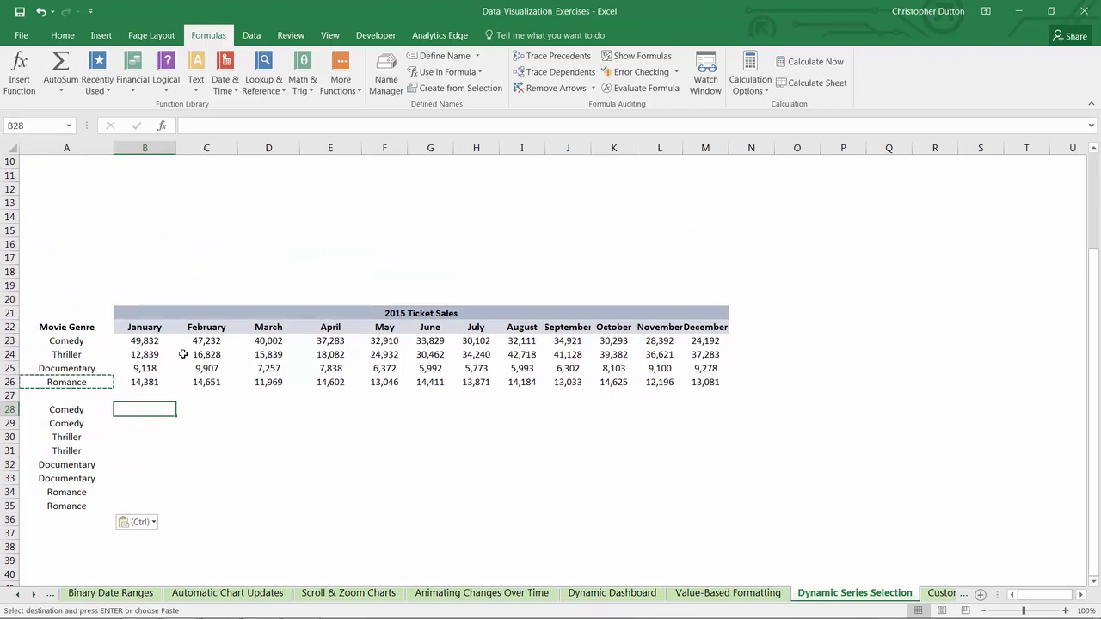
left_click_drag(129, 341, 705, 382)
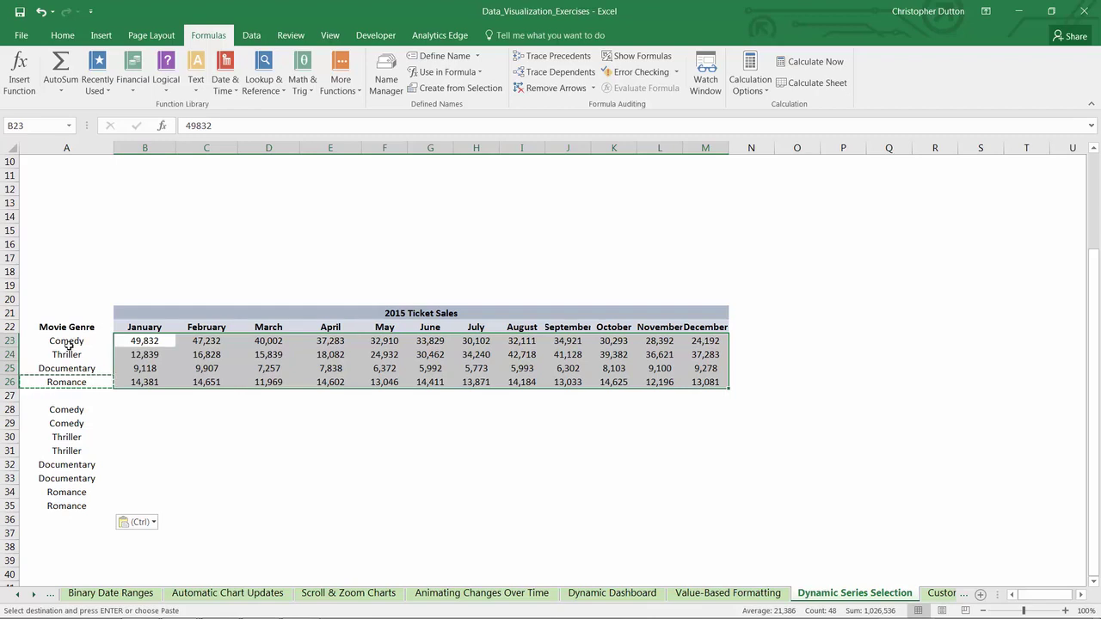
scroll(77, 379, "up", 3)
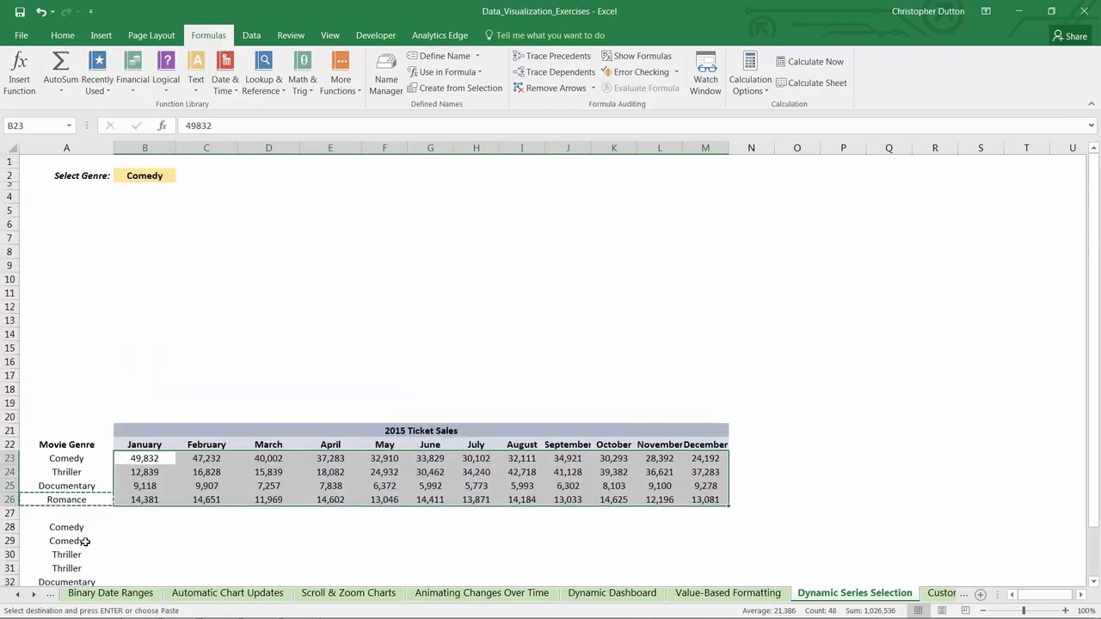
scroll(216, 510, "down", 3)
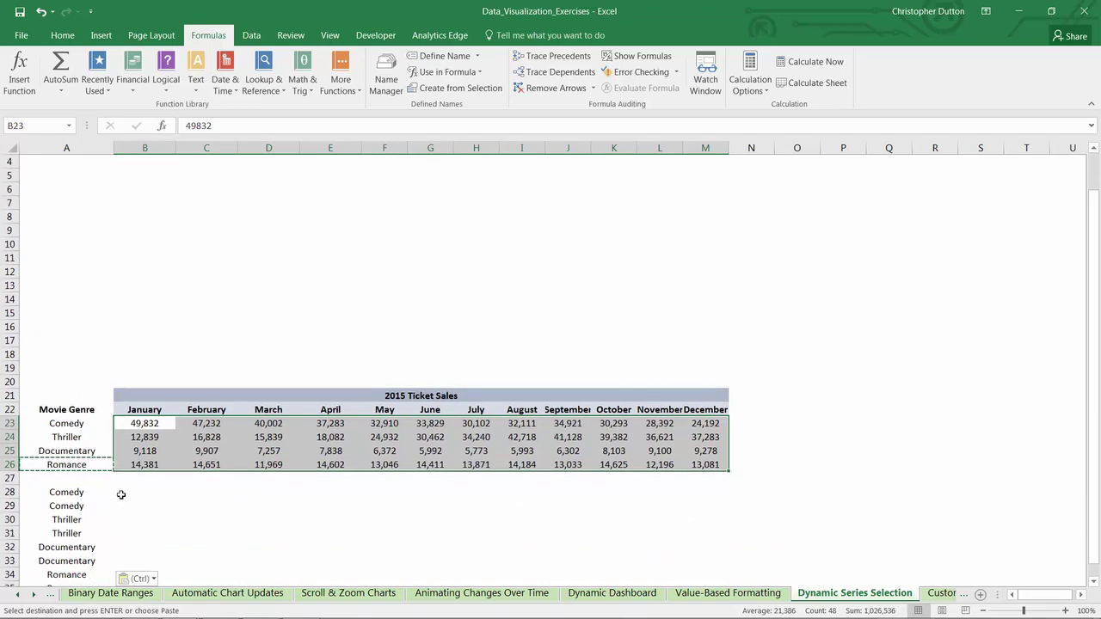
Step: Begin an IF formula in B28 that tests whether the selected genre equals the row label, using $B$2=$A28
left_click(170, 500)
type("=")
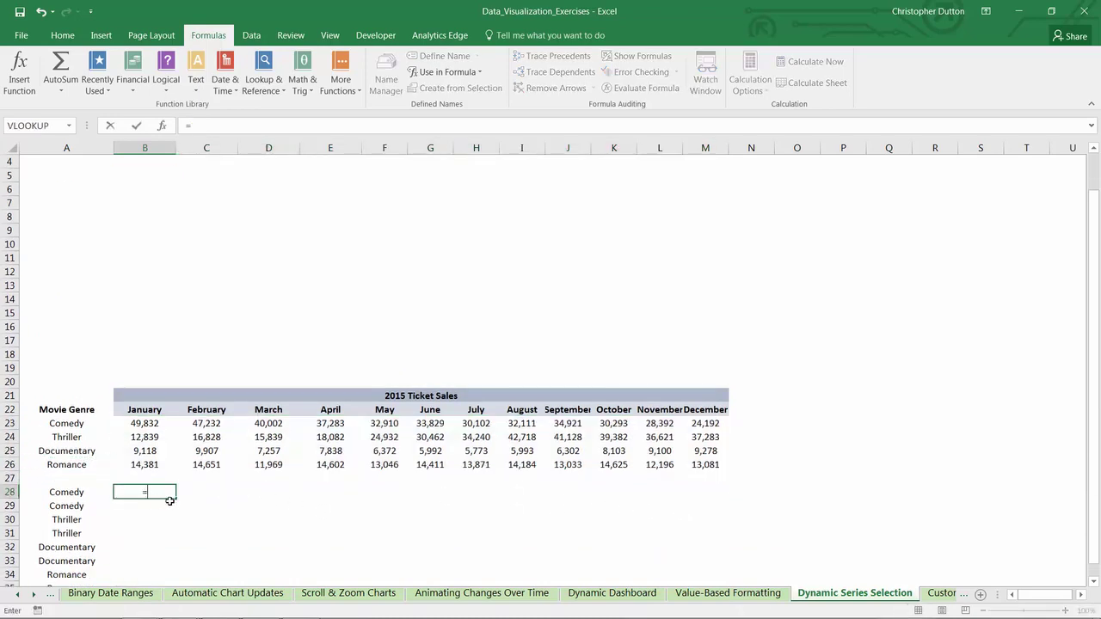
type("IF(")
scroll(180, 492, "up", 1)
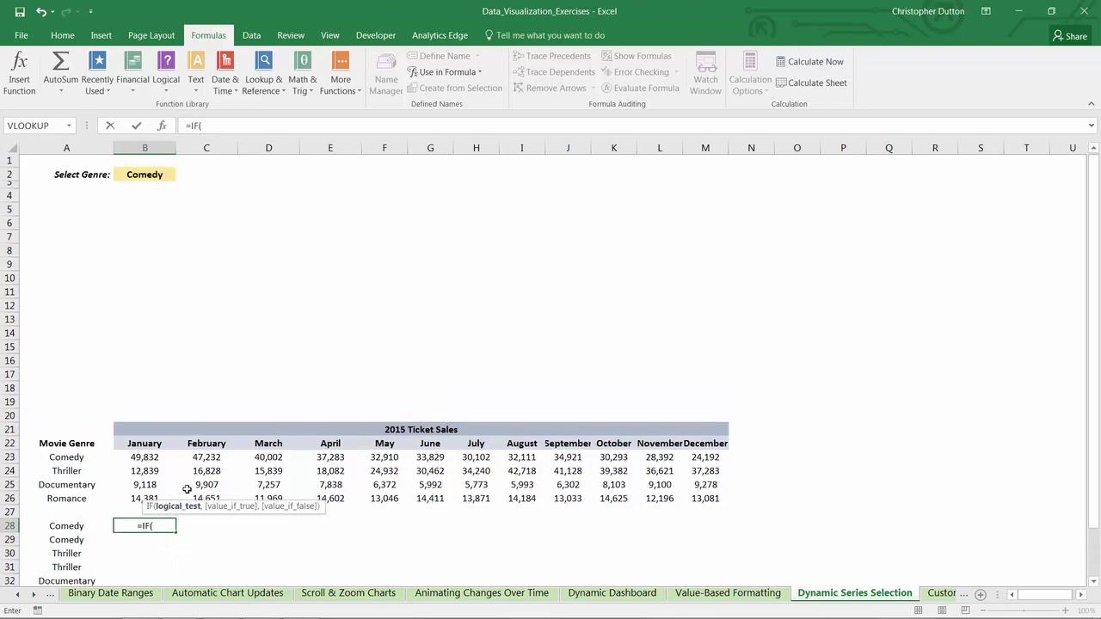
left_click(143, 177)
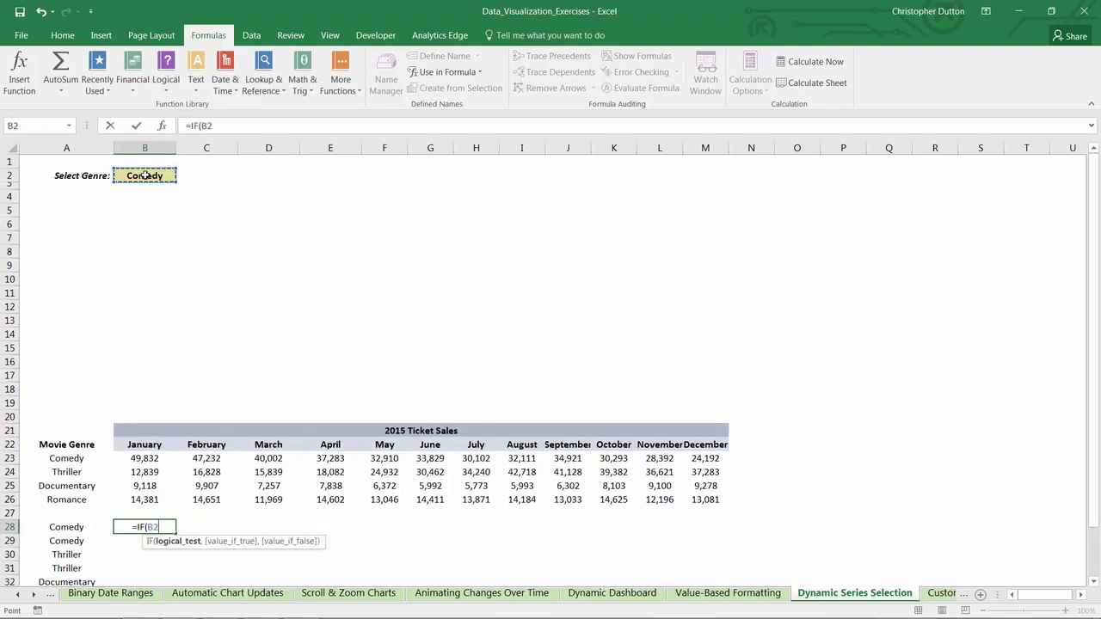
key("F4")
type("=")
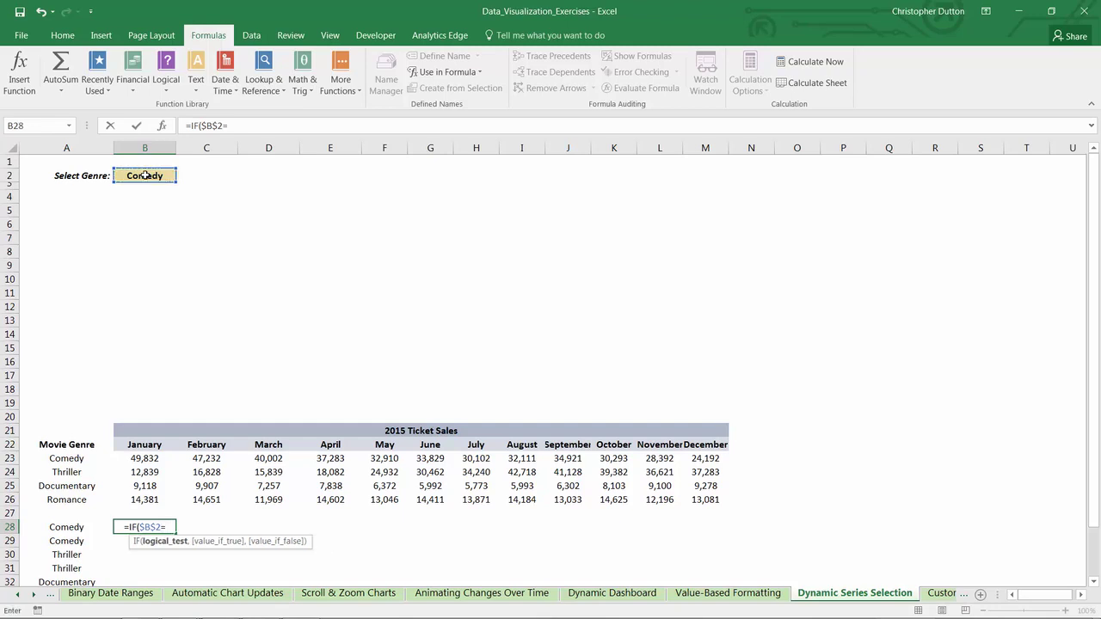
key("Left")
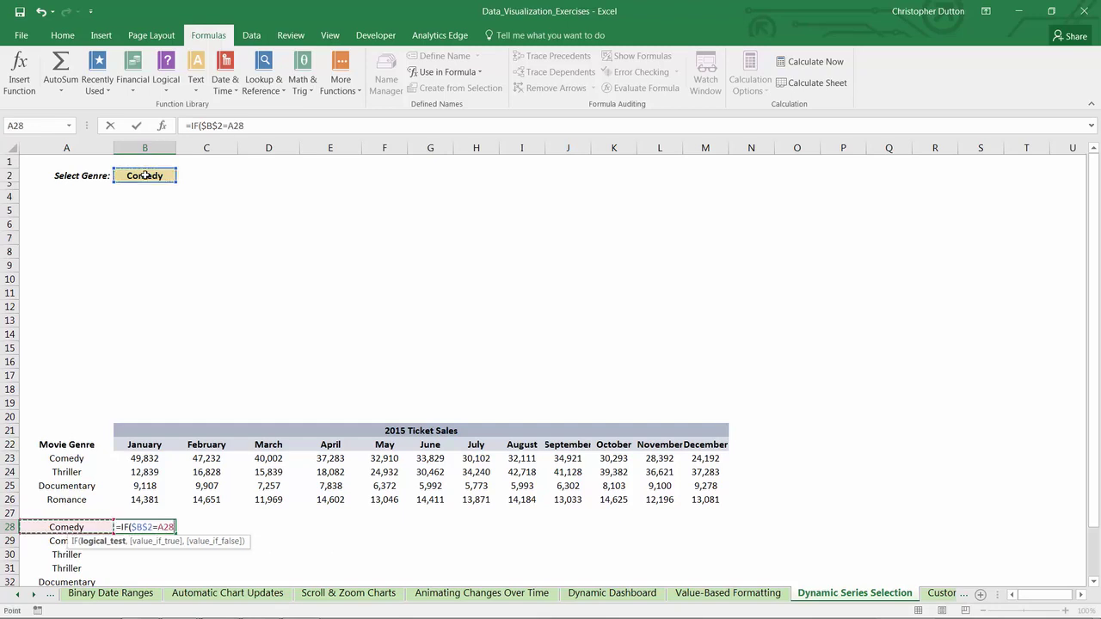
key("F4")
key("F4")
key("F4")
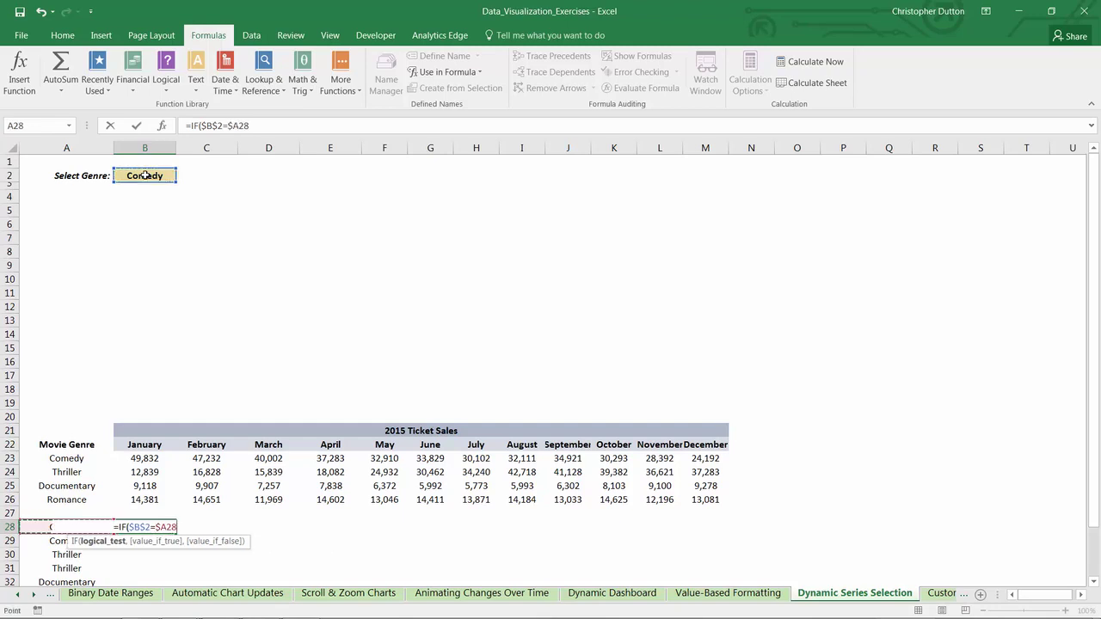
type(",")
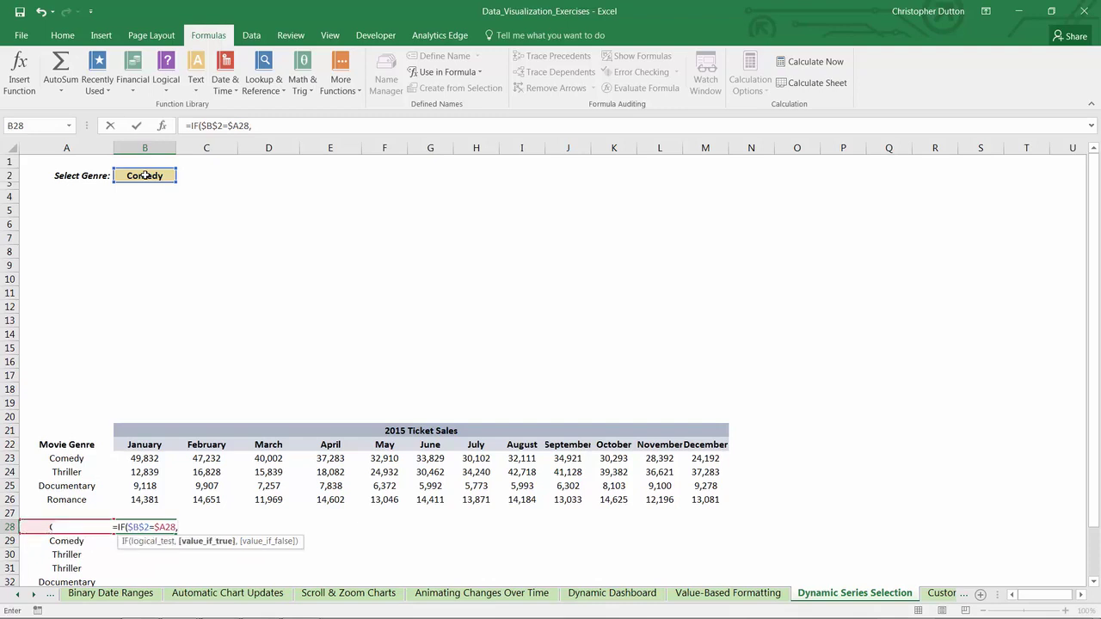
Step: Complete the B28 formula so it returns B$23 when true and an empty string "" when false
key("Up")
key("Up")
key("Up")
key("Up")
key("Up")
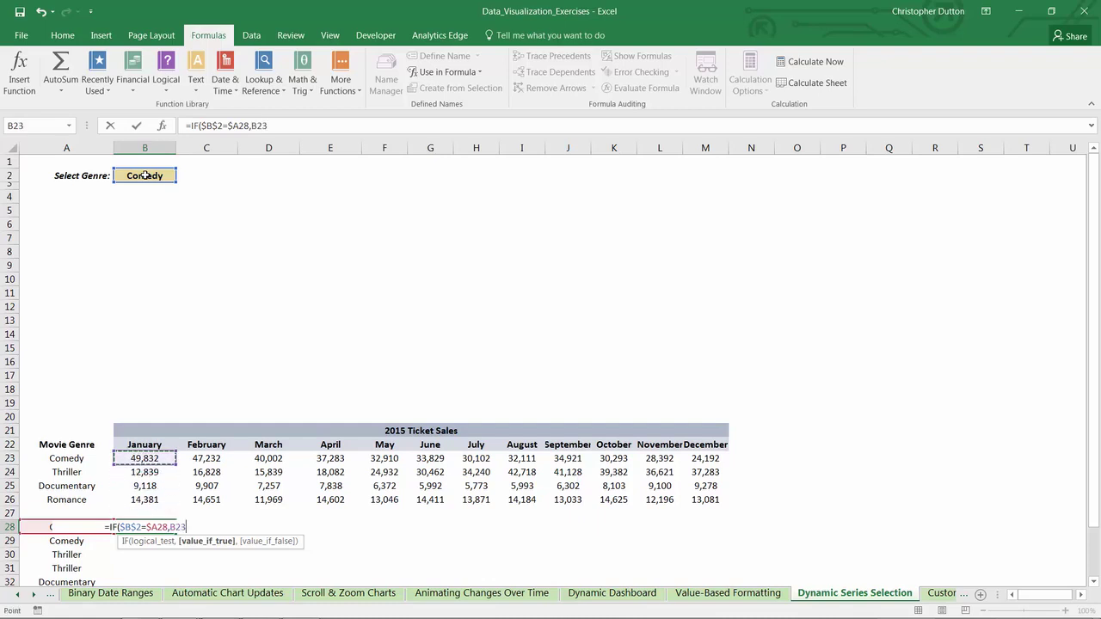
key("F4")
key("F4")
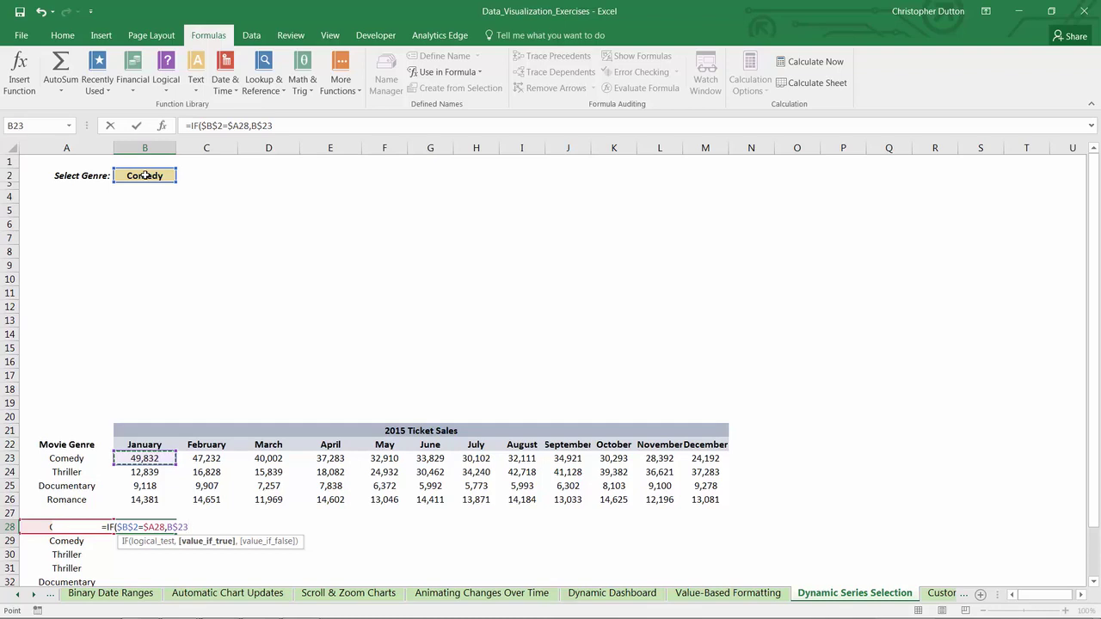
type(",\"\"")
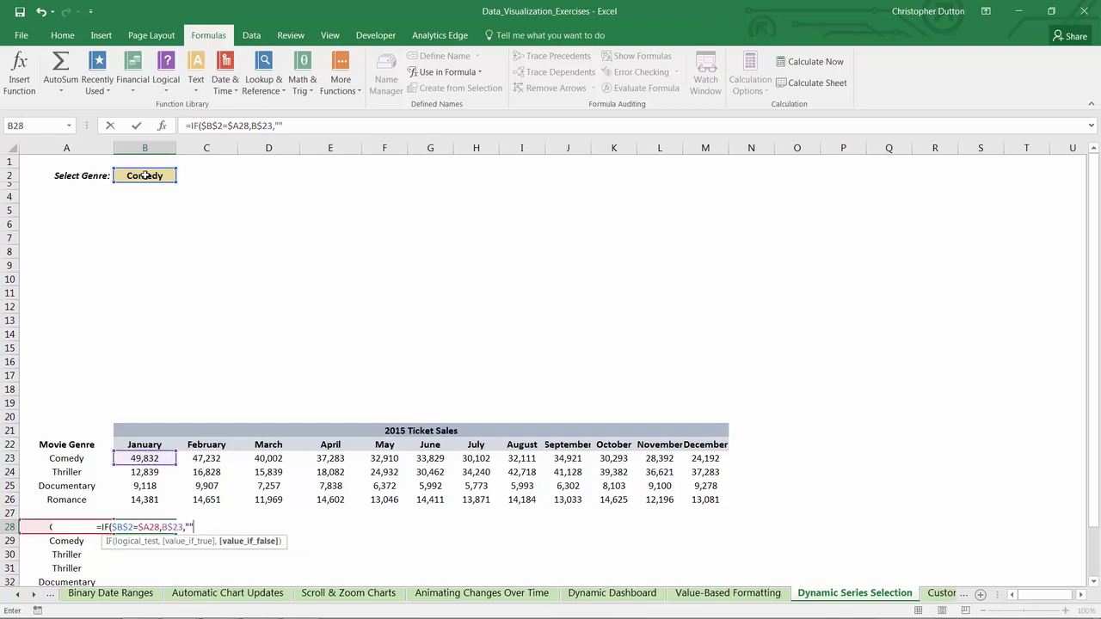
type(")")
key("ctrl+Return")
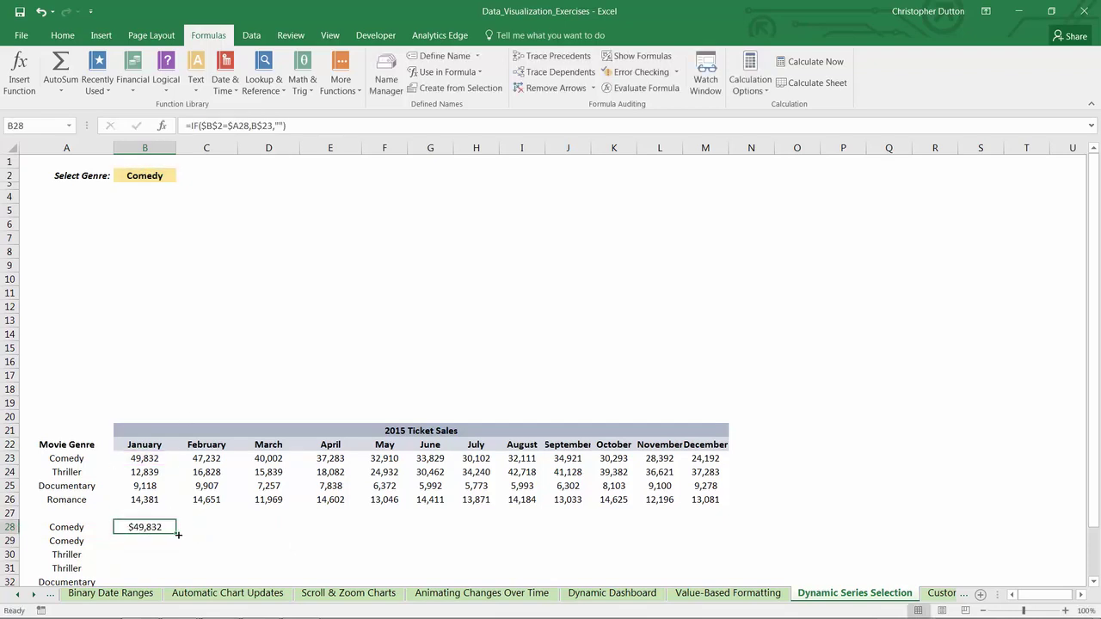
Step: Fill the B28 formula across to M28 and format the row as Number with 0 decimals and thousands separators
left_click_drag(178, 534, 728, 534)
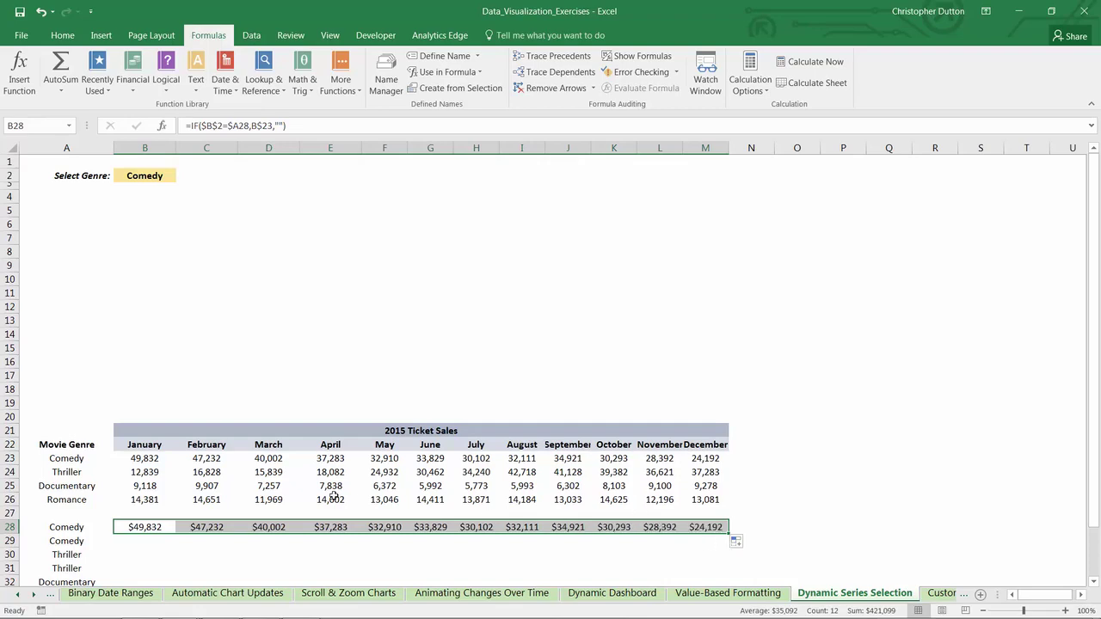
right_click(136, 527)
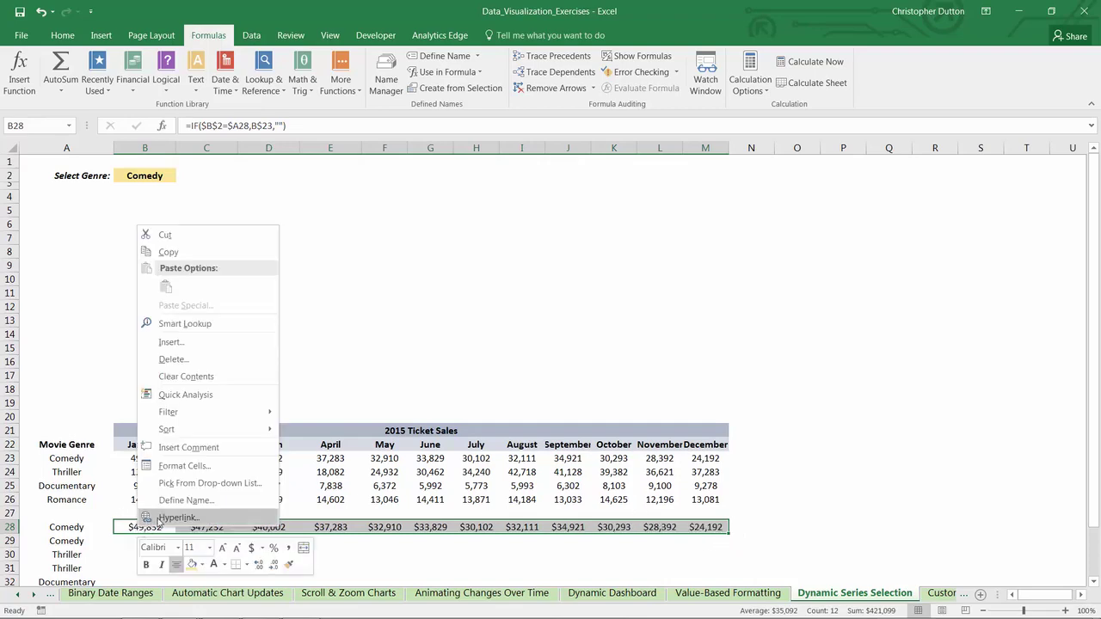
left_click(184, 467)
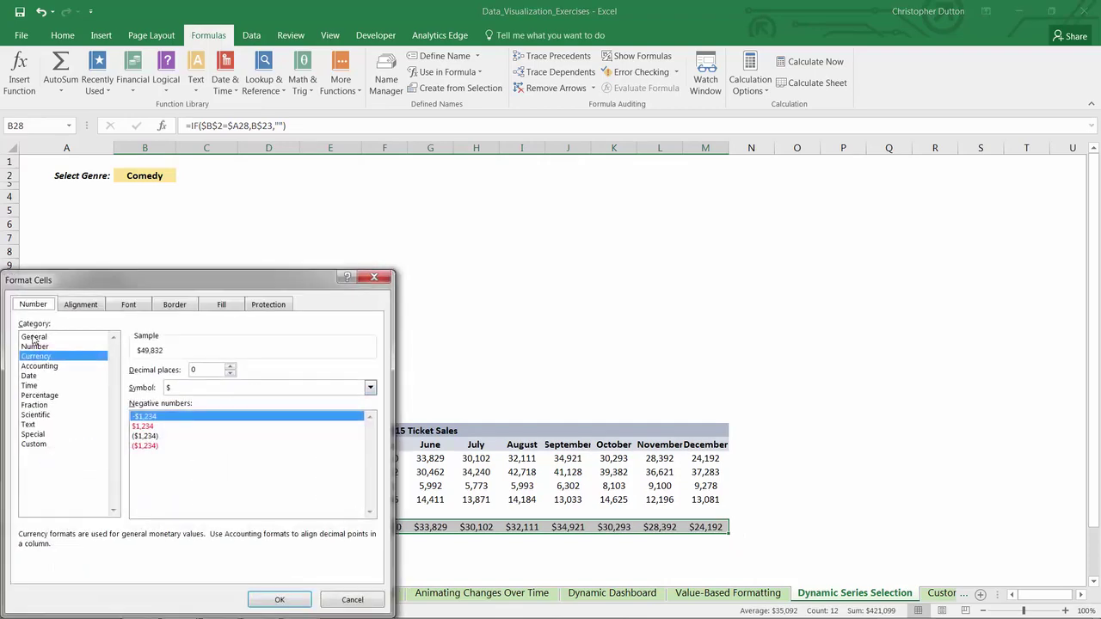
left_click(34, 346)
left_click(279, 599)
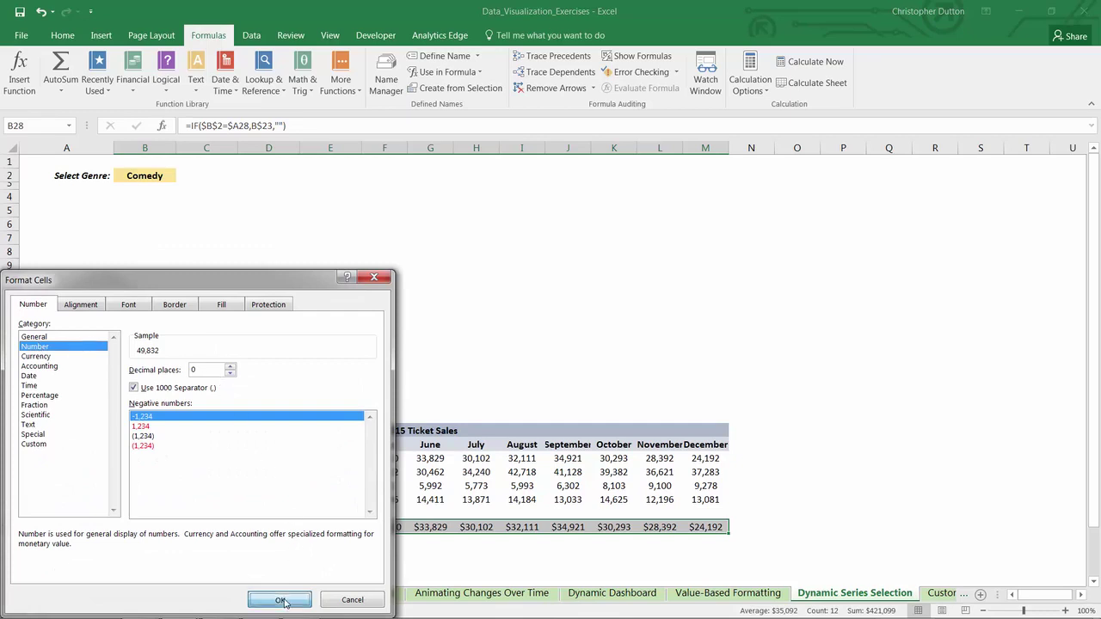
scroll(181, 491, "down", 1)
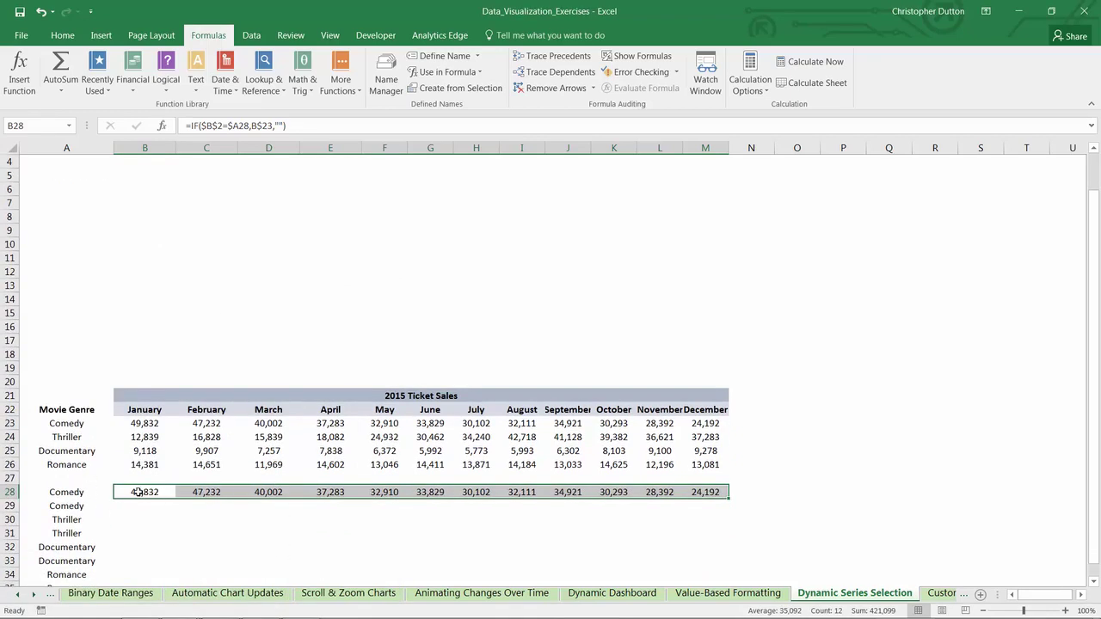
Step: Test the row 28 formulas by switching the genre in B2 to Thriller, and undo the switch
left_click_drag(138, 492, 701, 492)
scroll(404, 487, "up", 1)
left_click(162, 177)
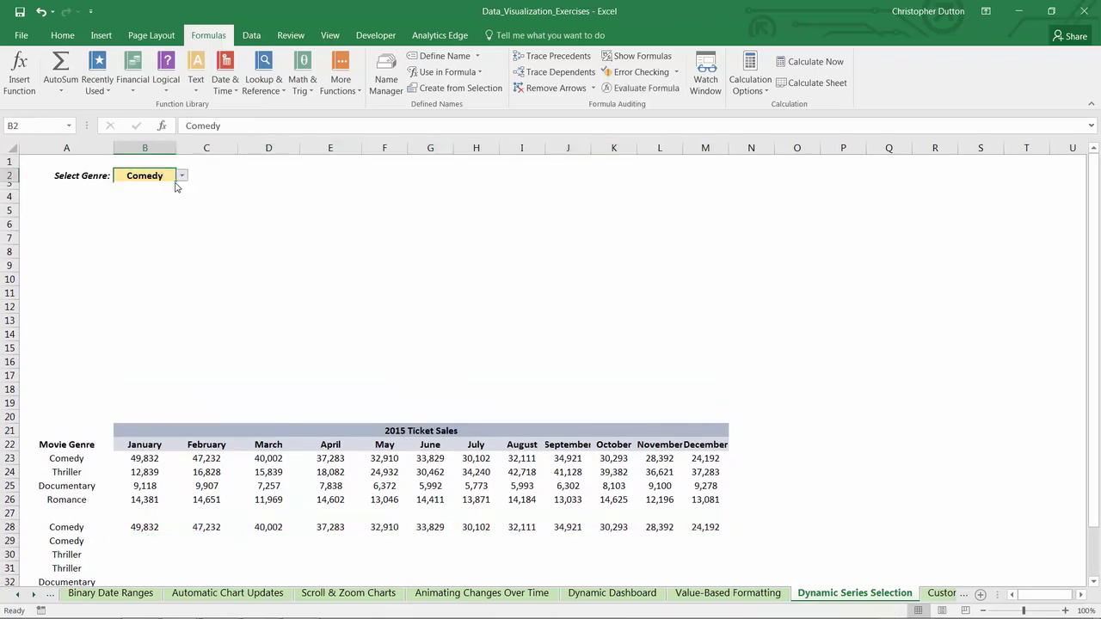
left_click(182, 175)
left_click(131, 195)
scroll(140, 450, "down", 1)
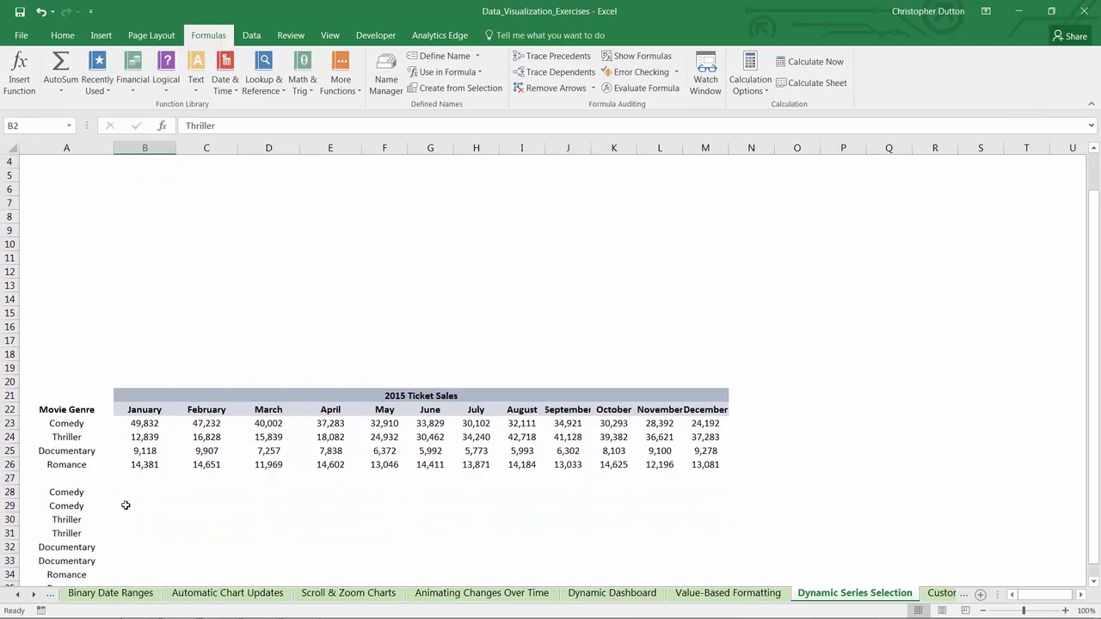
key("ctrl+z")
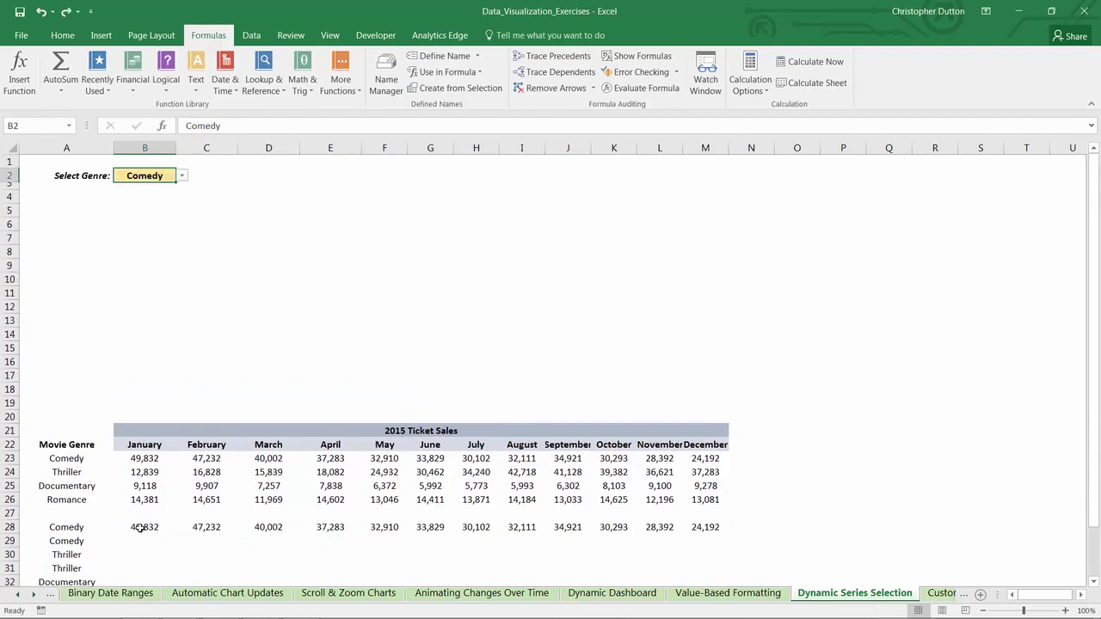
Step: Copy the IF formula from B28 into B29, the second Comedy row
left_click(139, 528)
scroll(140, 506, "down", 1)
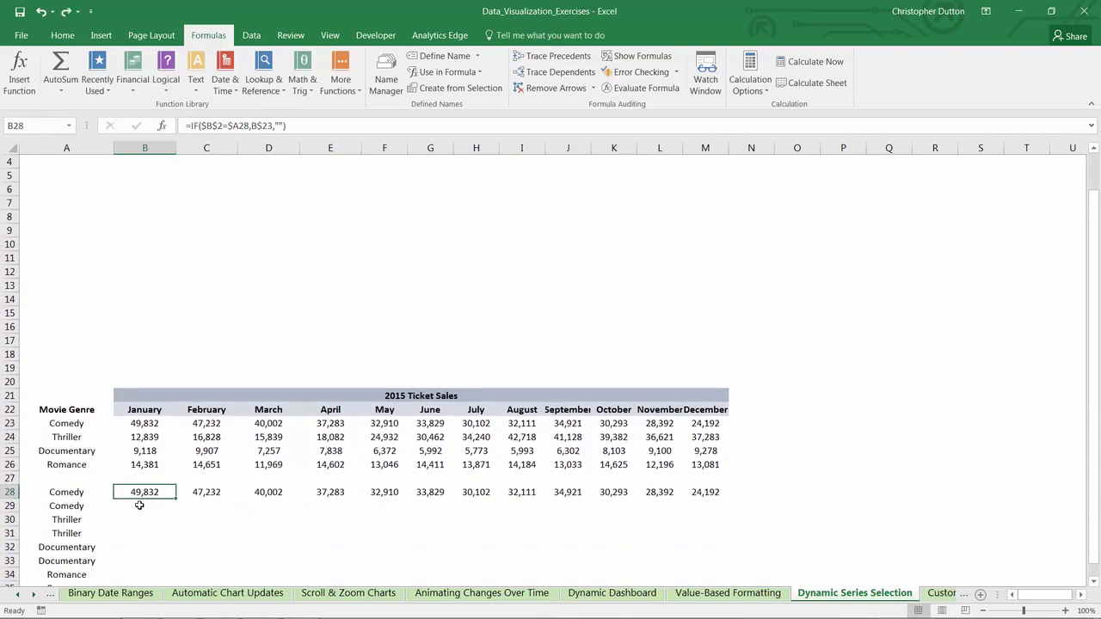
key("ctrl+c")
left_click(140, 505)
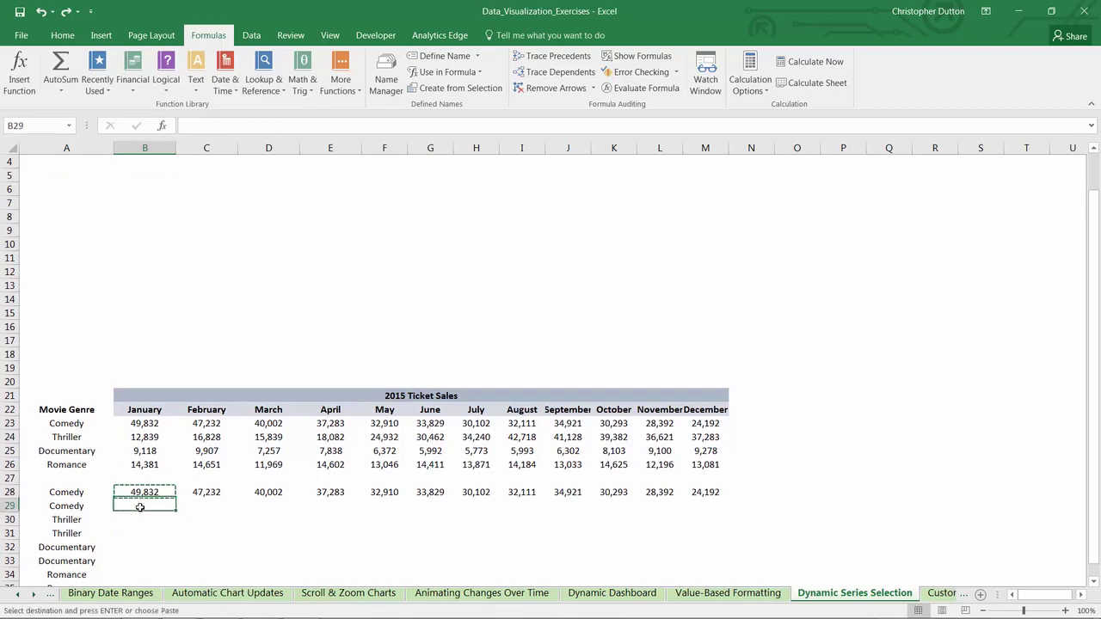
key("ctrl+v")
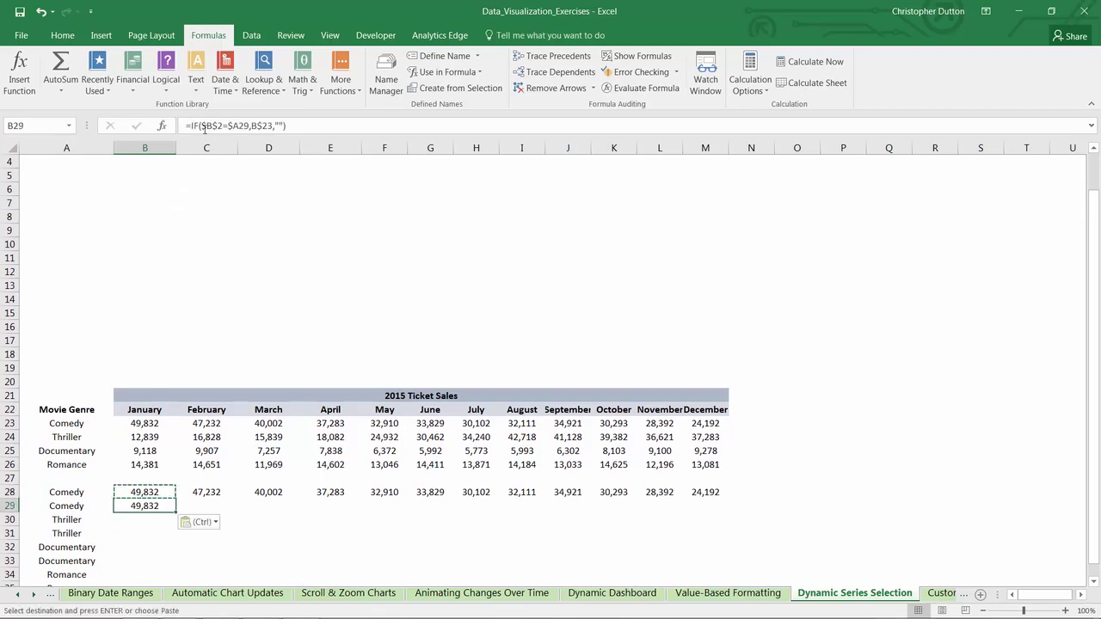
Step: Change the logical test in B29 to not equal, so the formula reads =IF($B$2<>$A29,B$23,"")
left_click(224, 126)
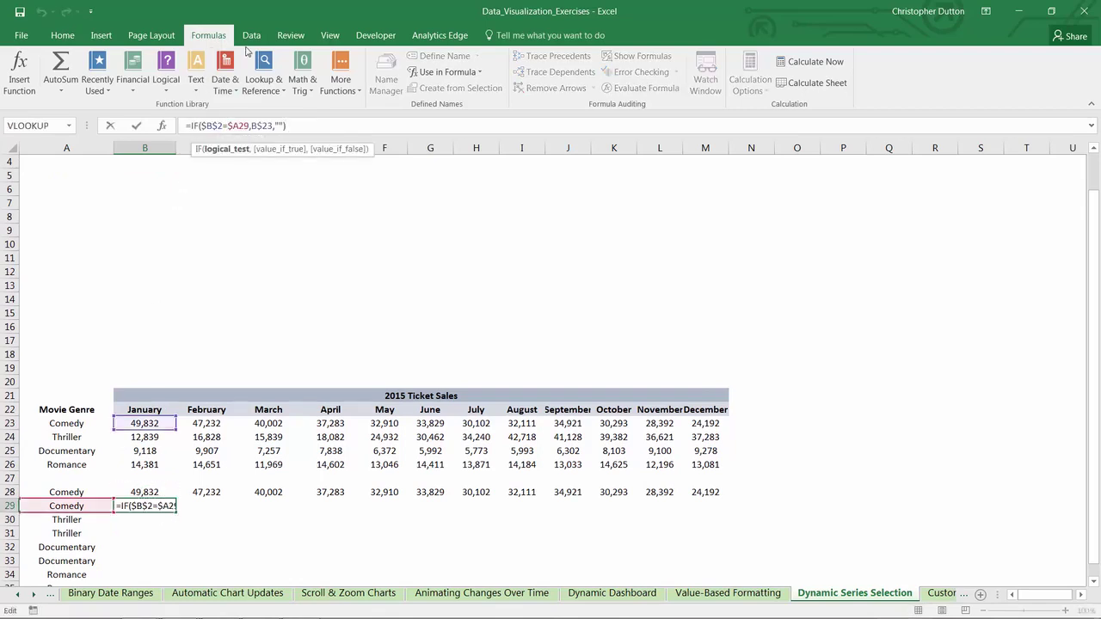
key("BackSpace")
type("<>")
left_click(277, 125)
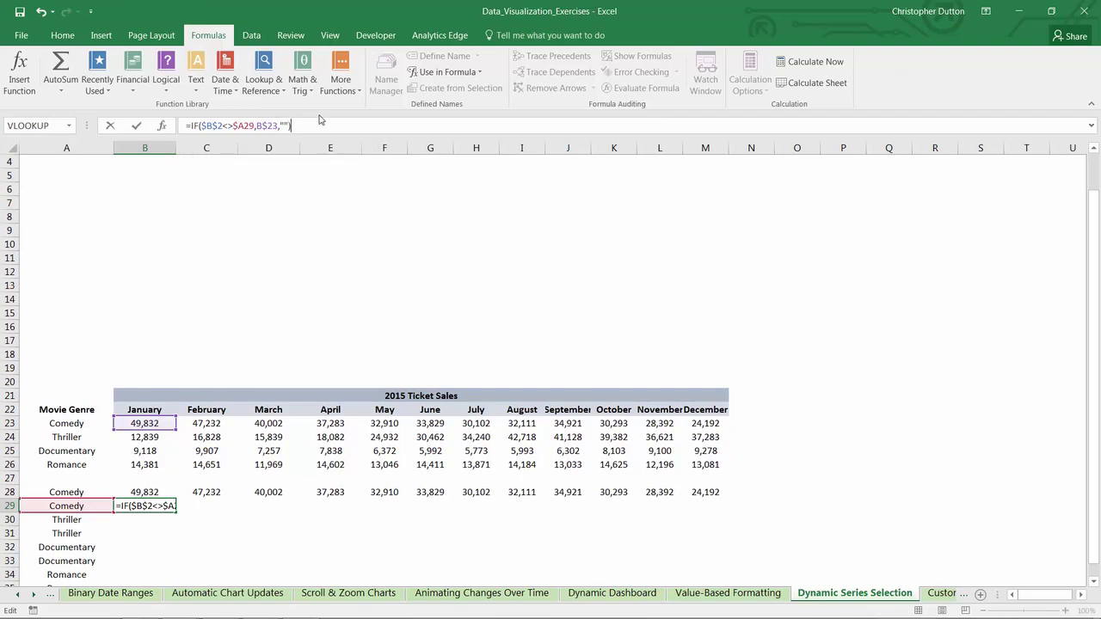
key("Return")
Step: Fill the B29 formula across to M29
left_click(154, 507)
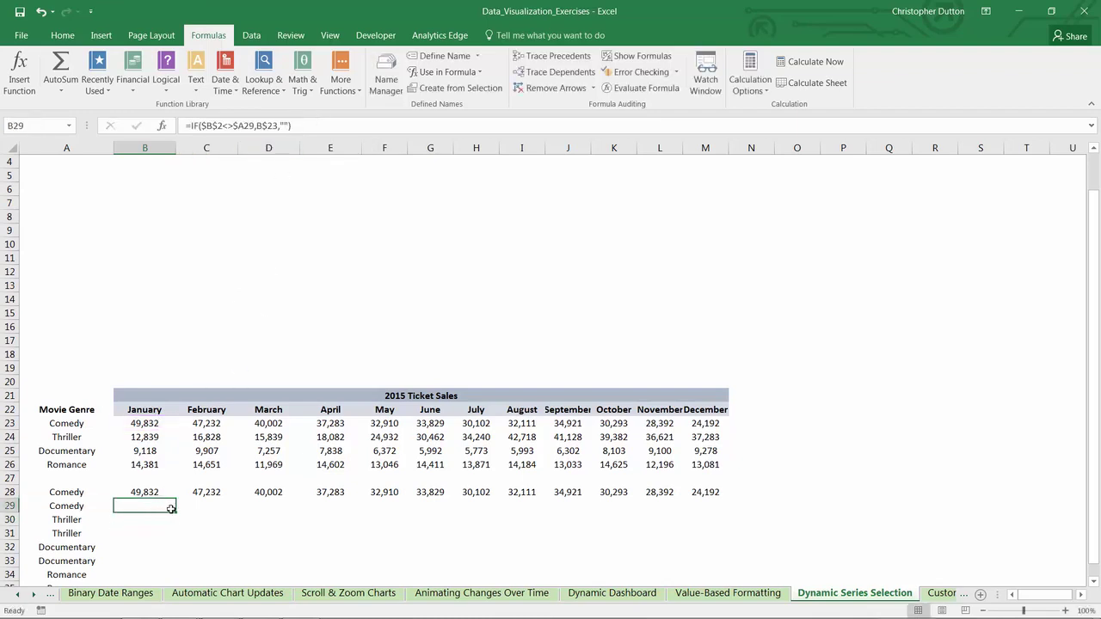
left_click_drag(177, 513, 725, 506)
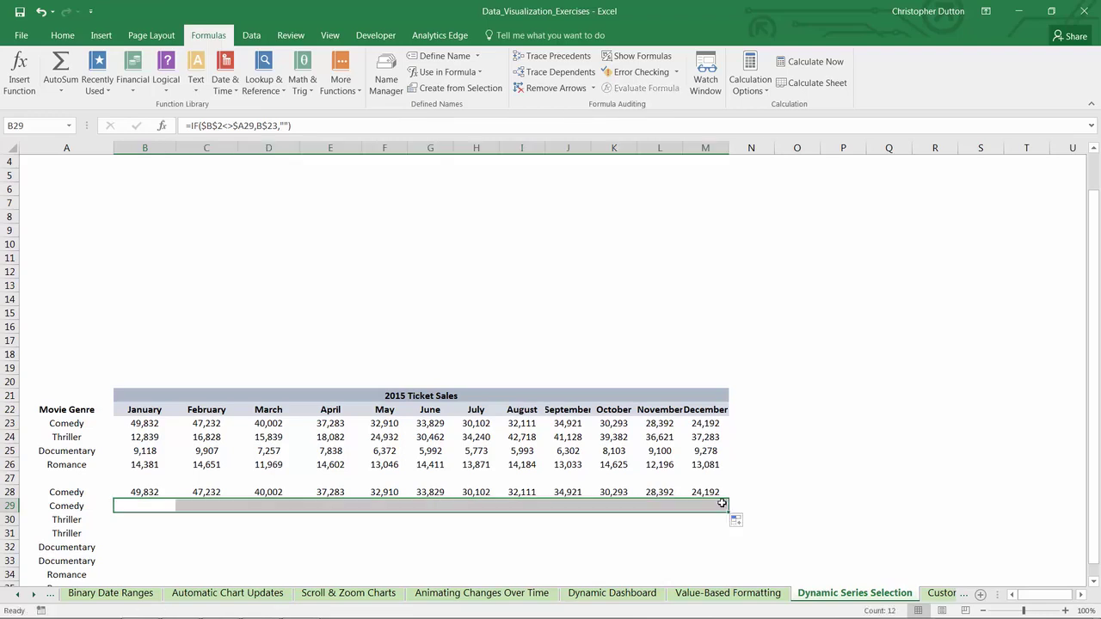
scroll(214, 155, "up", 1)
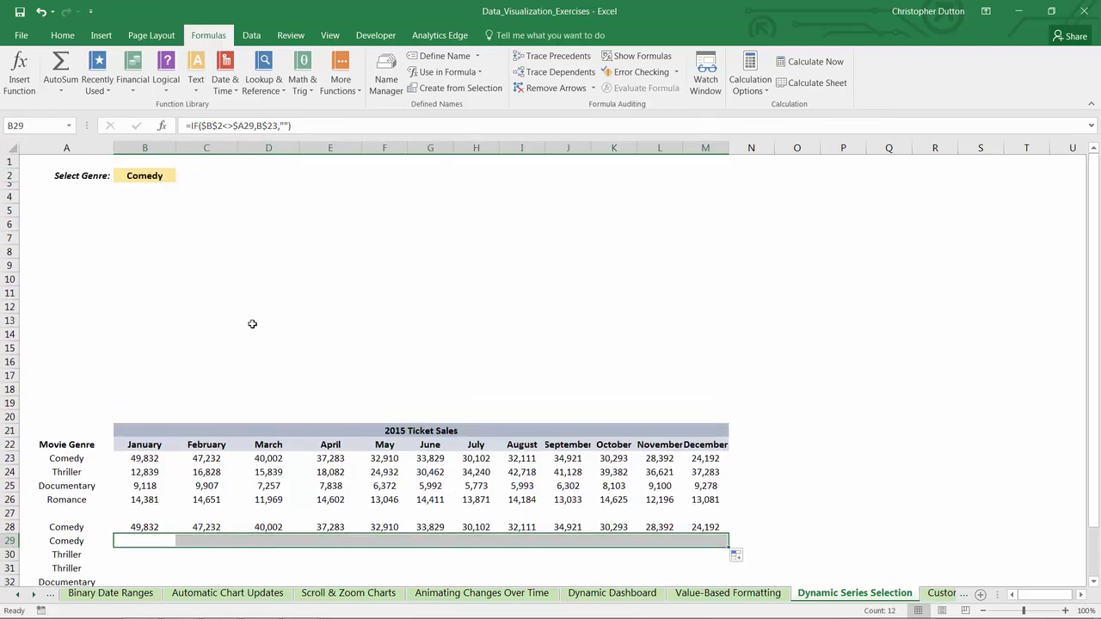
scroll(252, 323, "down", 1)
left_click(143, 503)
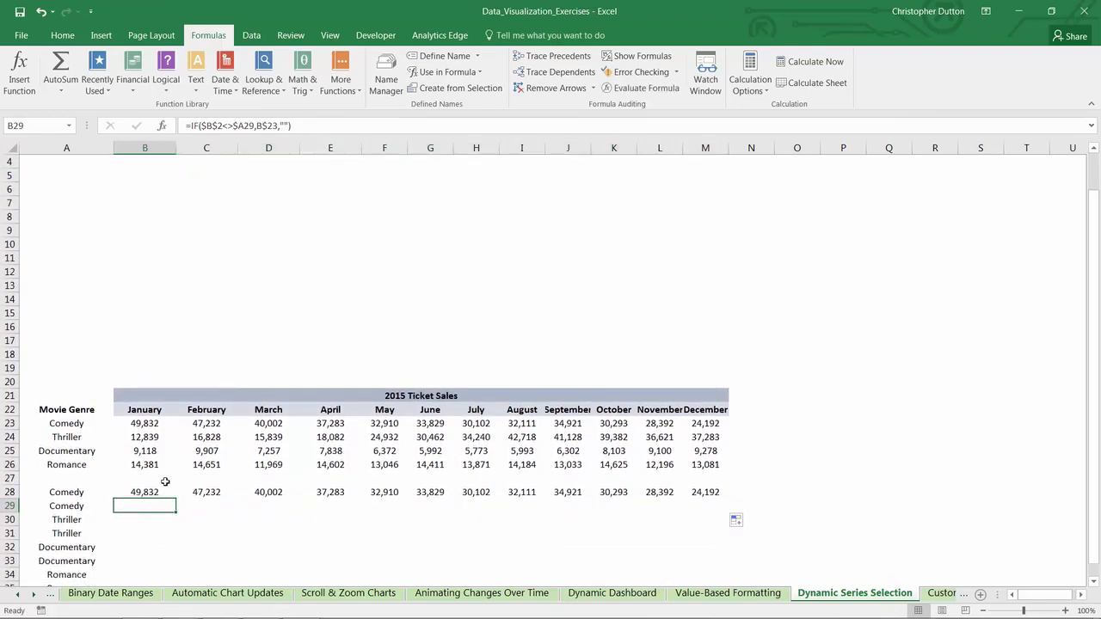
Step: Set the genre in B2 to Thriller and check how Comedy rows 28 and 29 respond
scroll(166, 481, "up", 1)
left_click(144, 175)
left_click(182, 175)
left_click(154, 197)
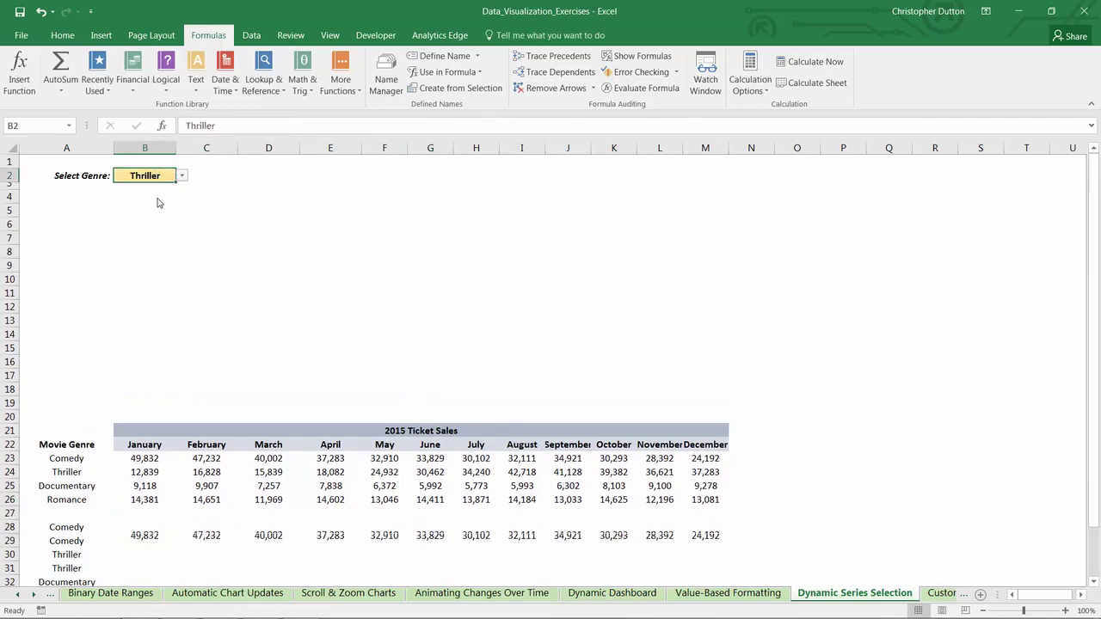
left_click_drag(141, 527, 693, 531)
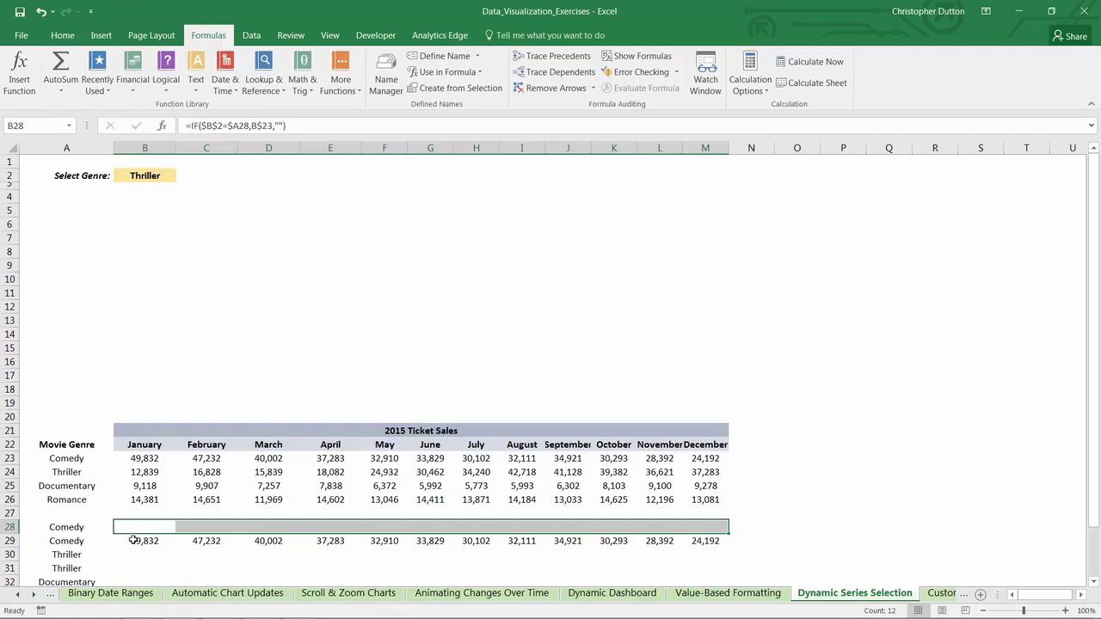
left_click_drag(142, 541, 705, 541)
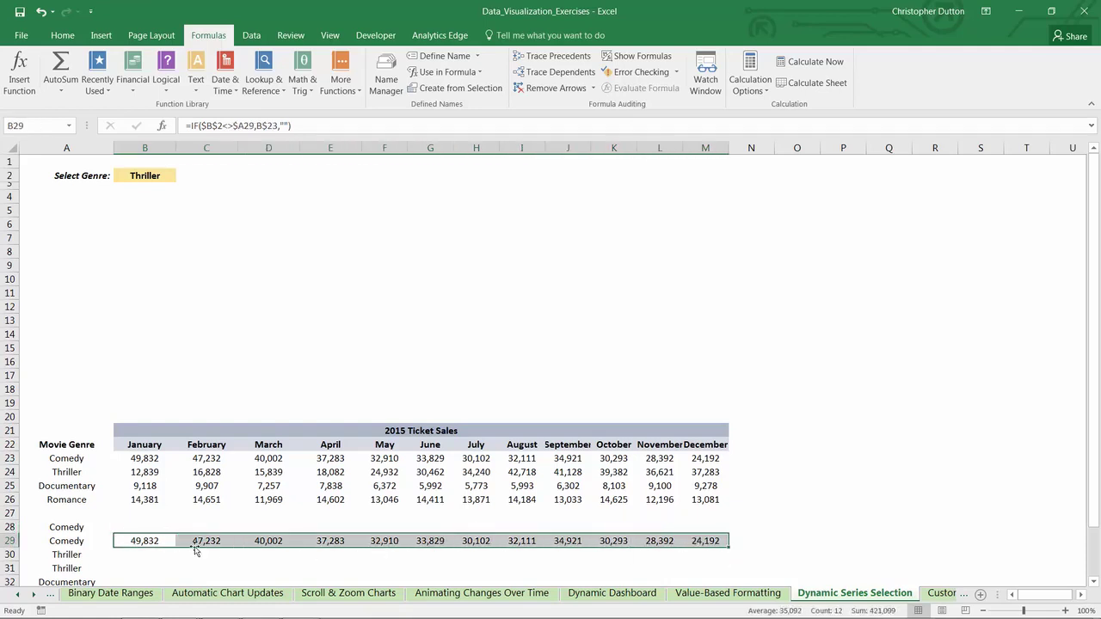
Step: Copy the formula pair in B28:B29 into B30:B31, B32:B33 and B34:B35 for the Thriller, Documentary and Romance rows
left_click(142, 527)
left_click_drag(142, 534, 142, 541)
scroll(150, 512, "down", 3)
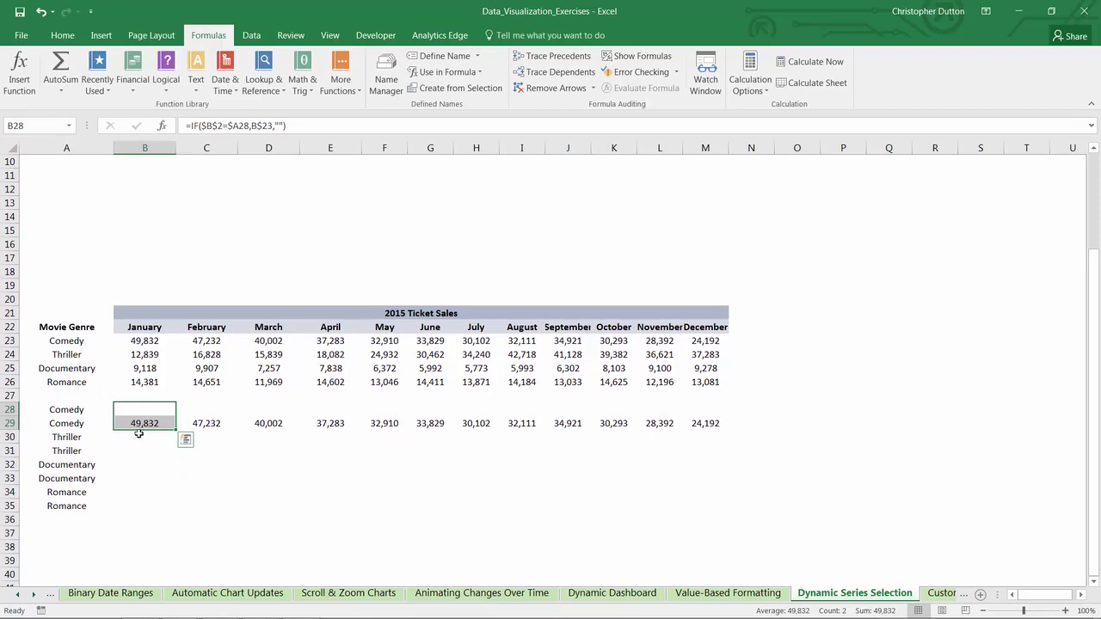
key("ctrl+c")
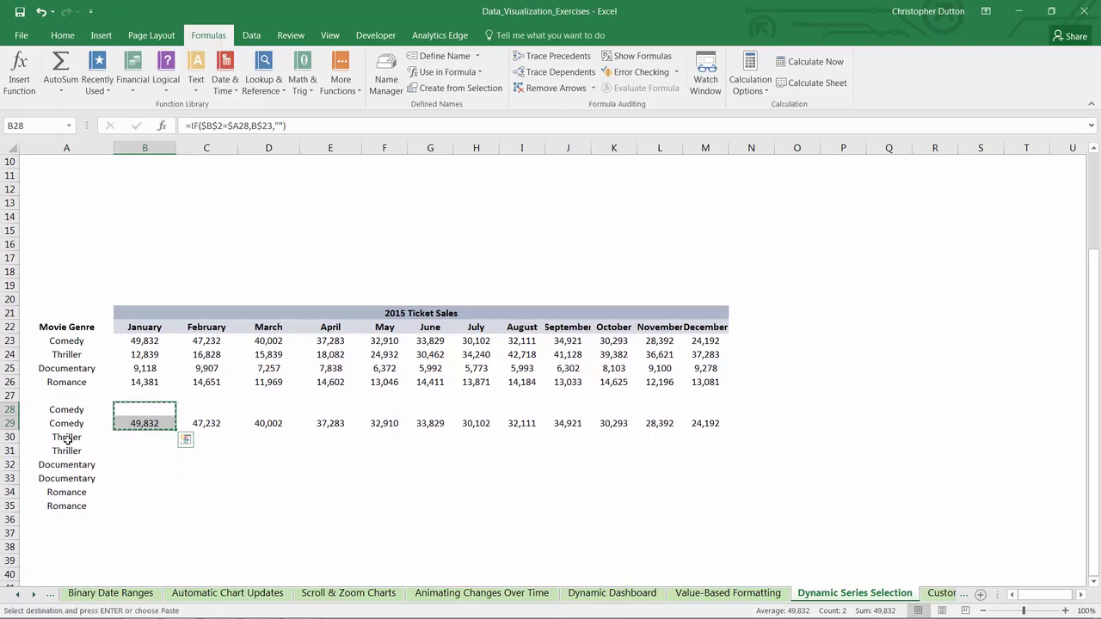
left_click(141, 436)
key("ctrl+v")
left_click(142, 464)
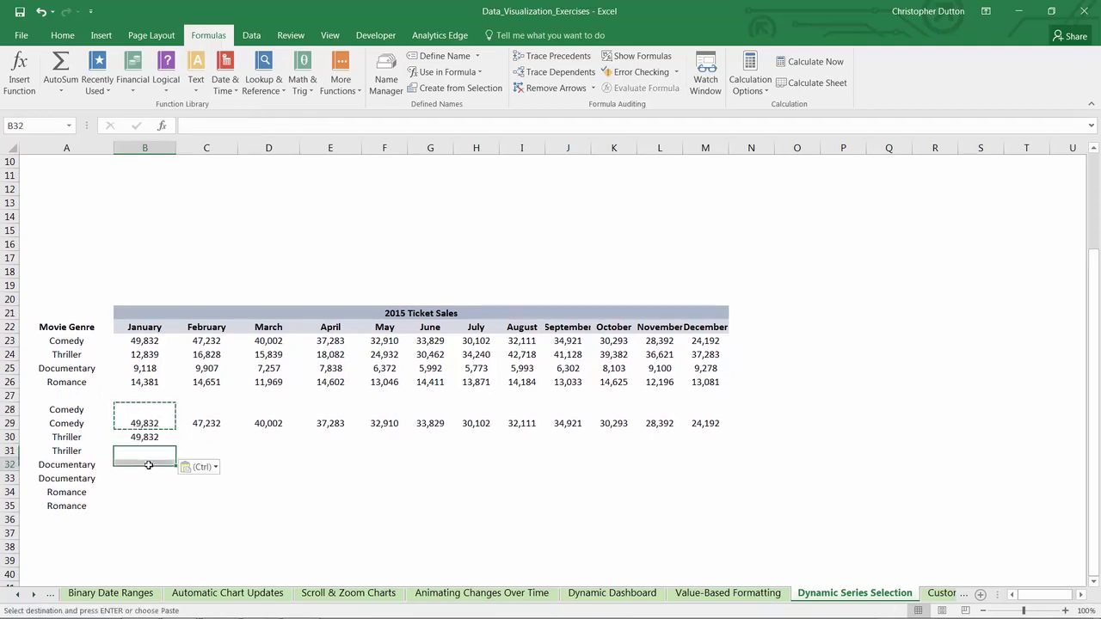
key("ctrl+v")
left_click(142, 491)
key("ctrl+v")
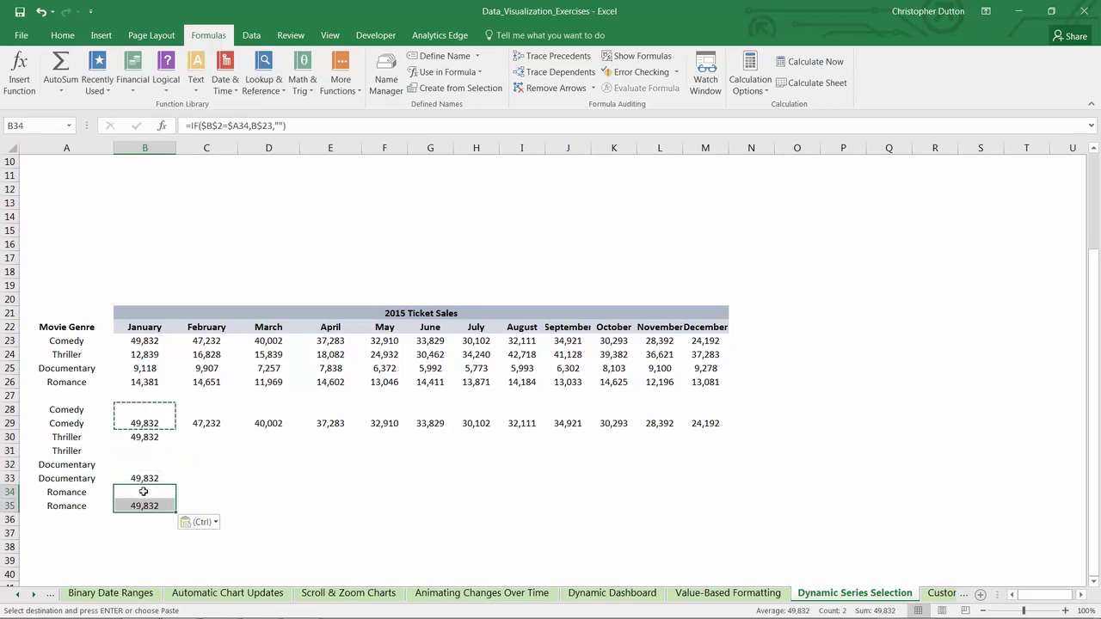
Step: Repoint the value-if-true reference in B30 and B31 to the Thriller sales cell B$24
left_click(141, 437)
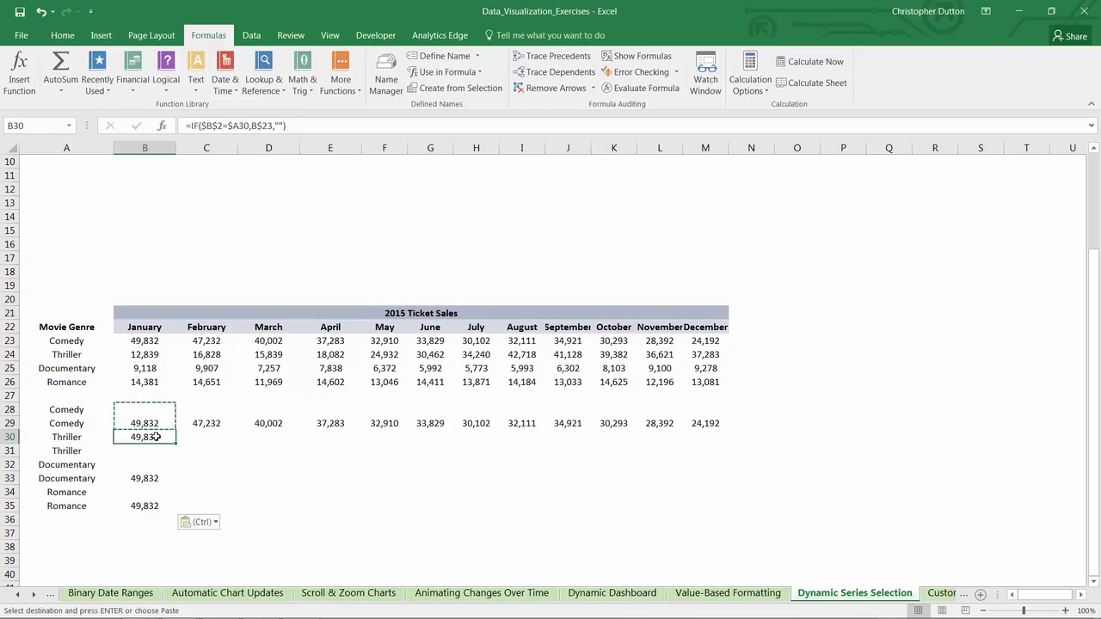
double_click(157, 437)
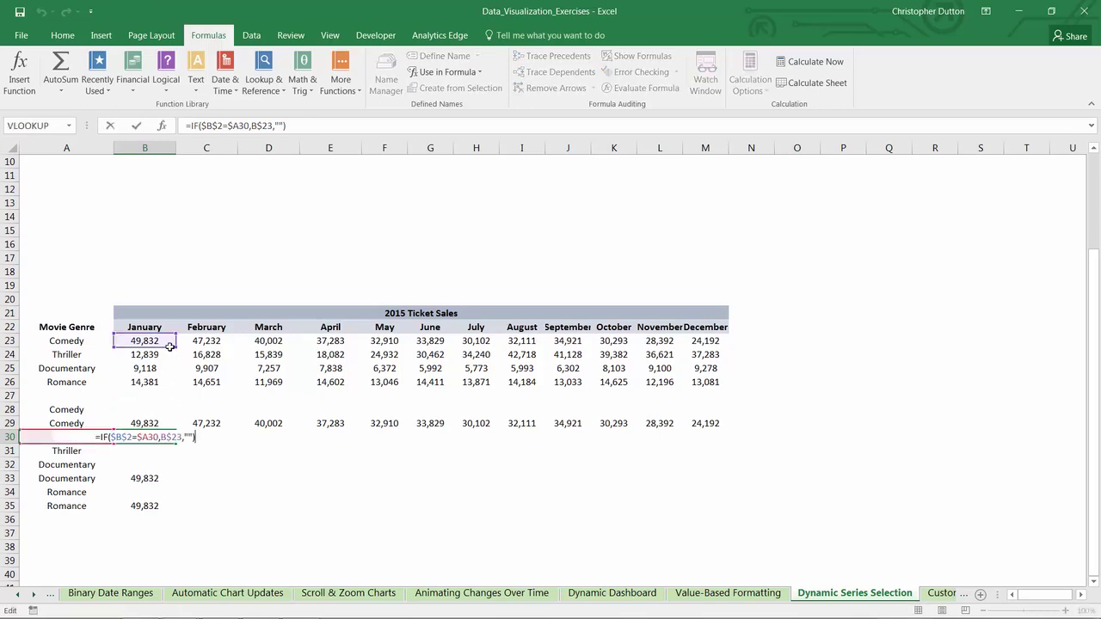
left_click_drag(170, 346, 169, 360)
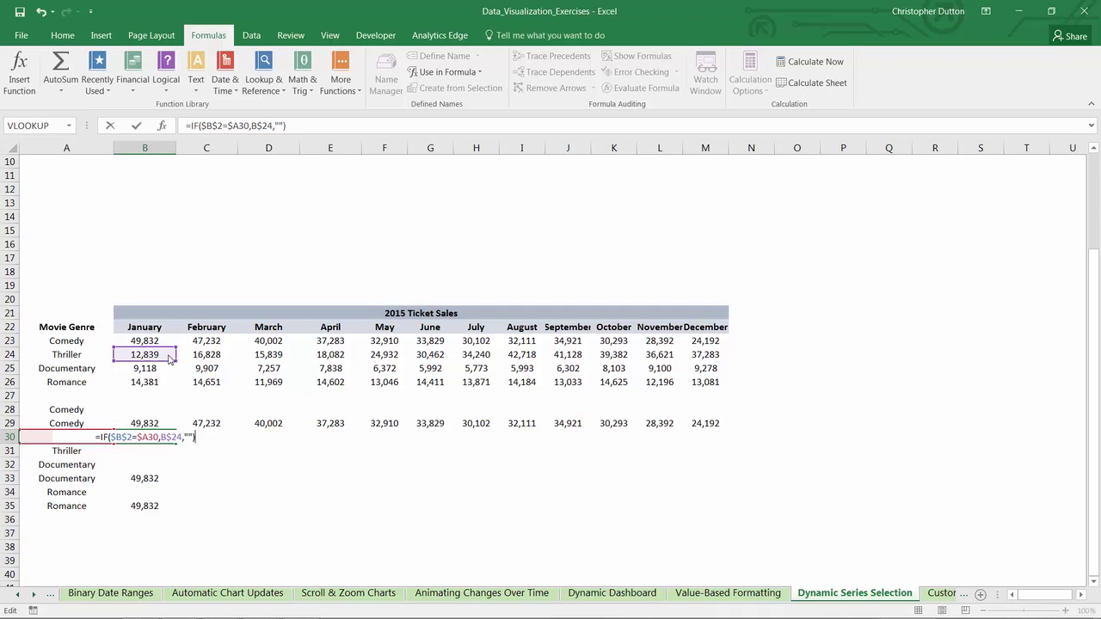
key("Return")
key("F2")
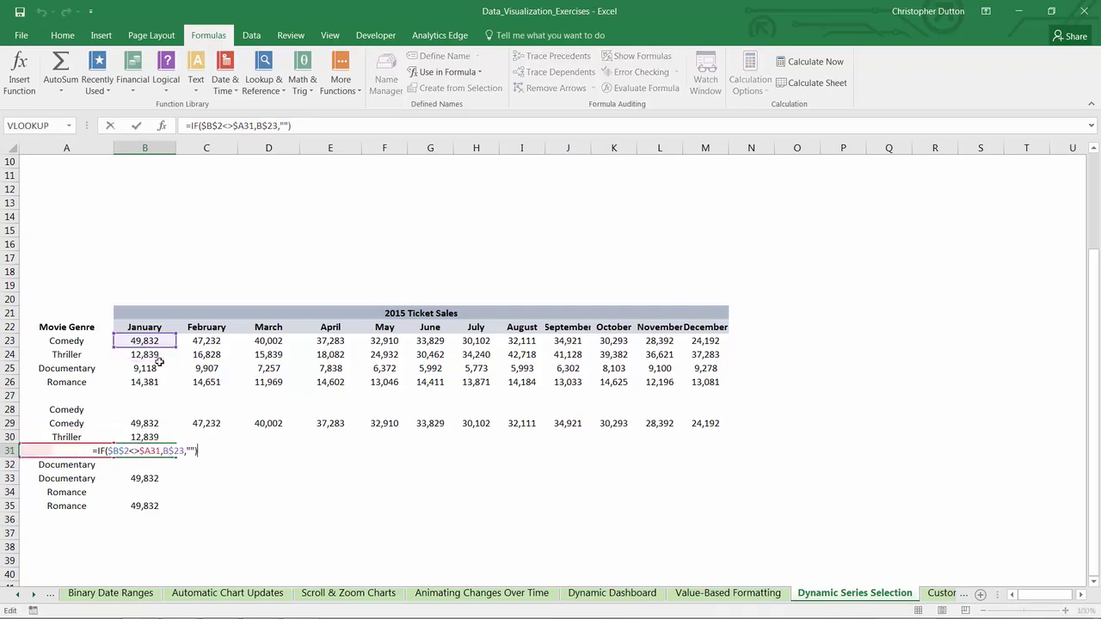
left_click_drag(163, 346, 163, 359)
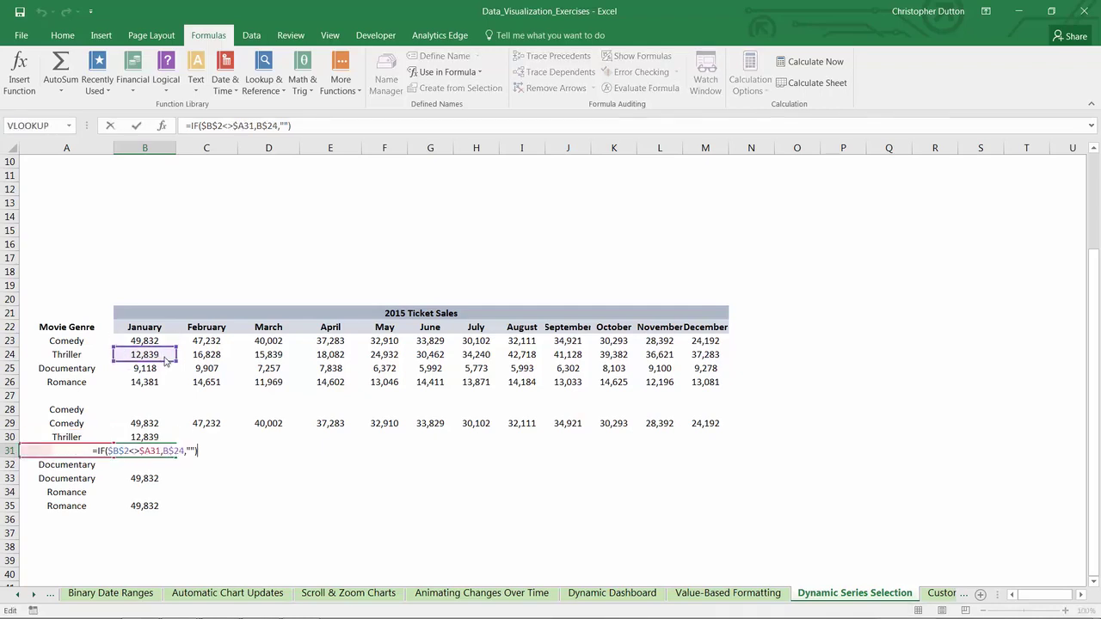
key("Return")
Step: Fill the B30:B31 formulas across to column M and check both Thriller rows against the selected genre
left_click_drag(149, 438, 710, 461)
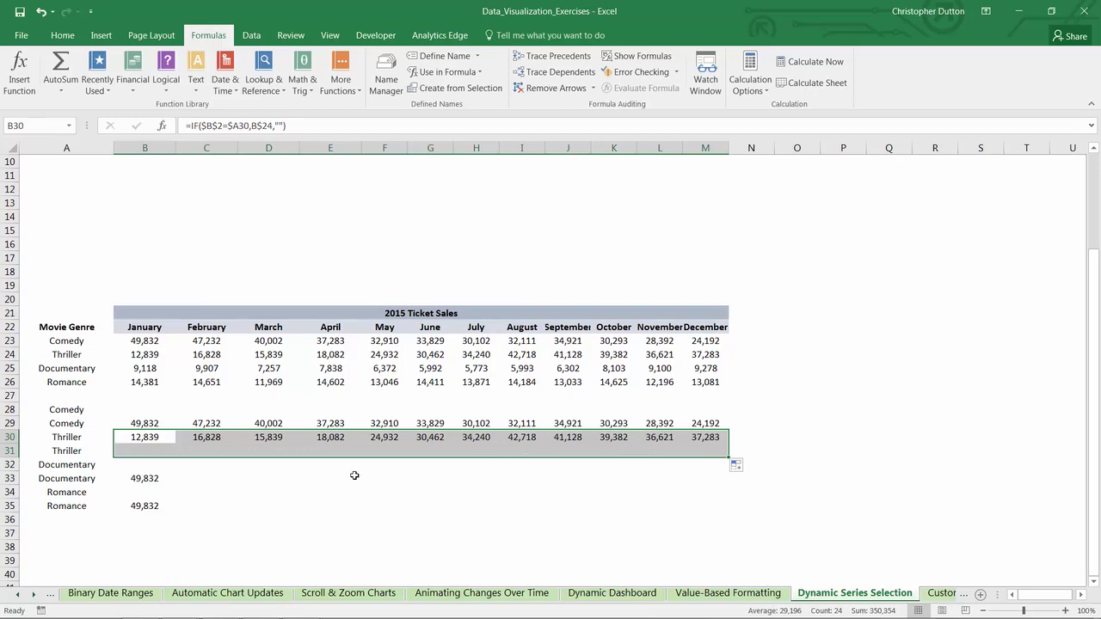
scroll(110, 213, "up", 3)
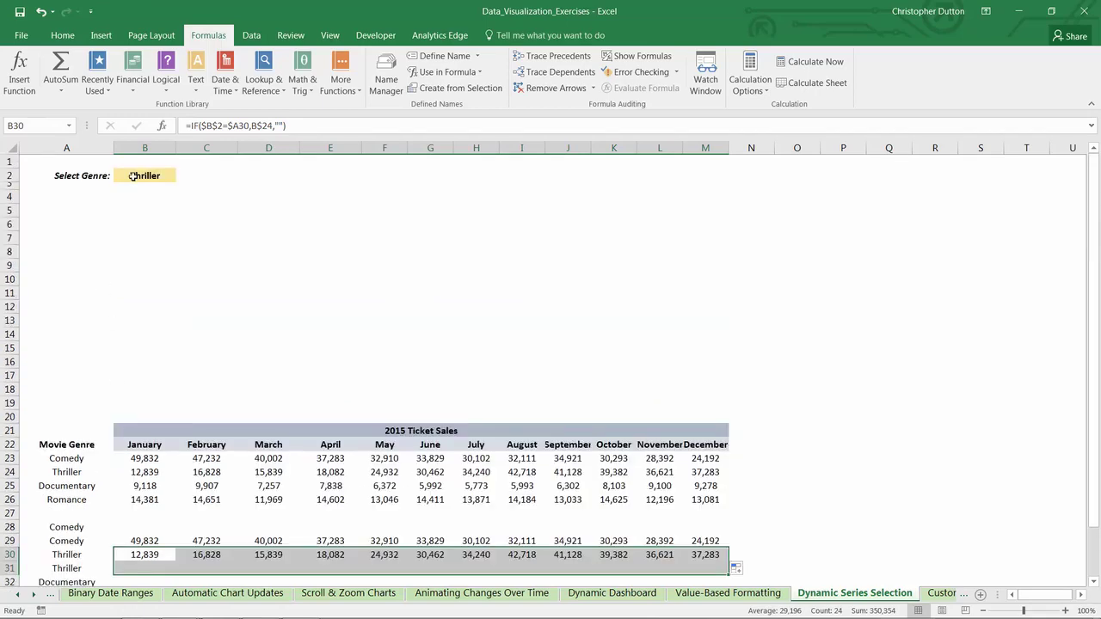
scroll(121, 293, "down", 3)
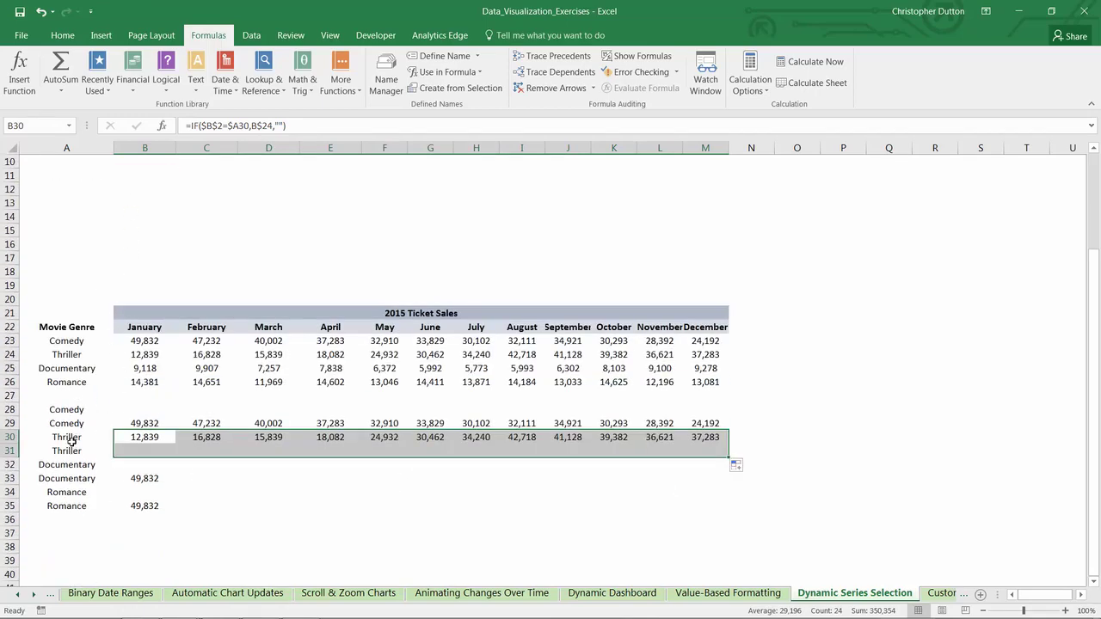
left_click_drag(69, 439, 715, 438)
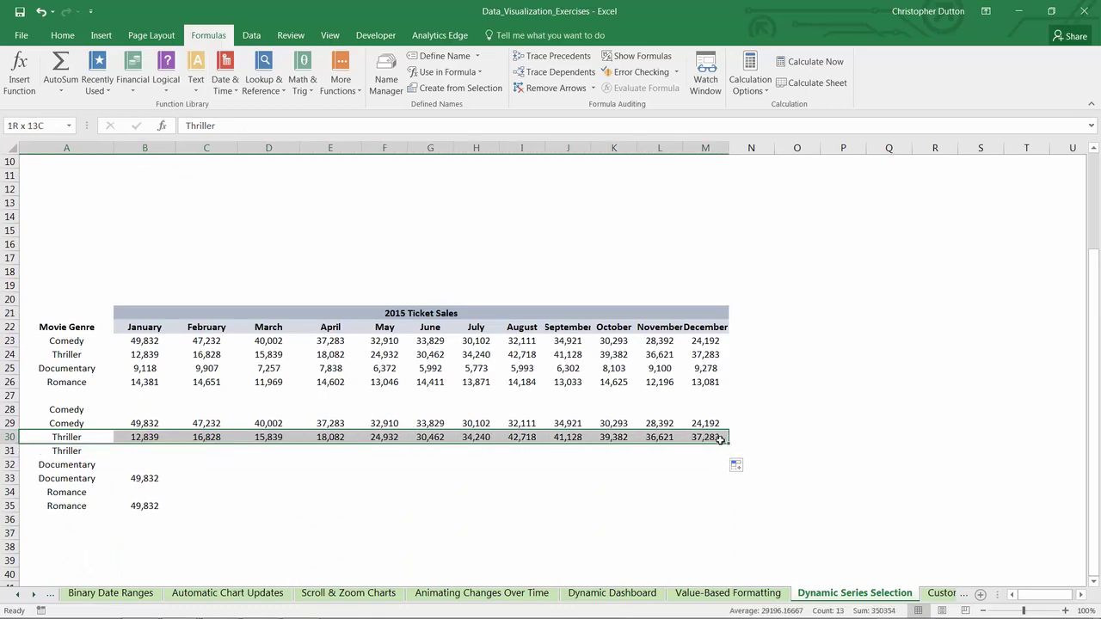
left_click_drag(166, 451, 722, 453)
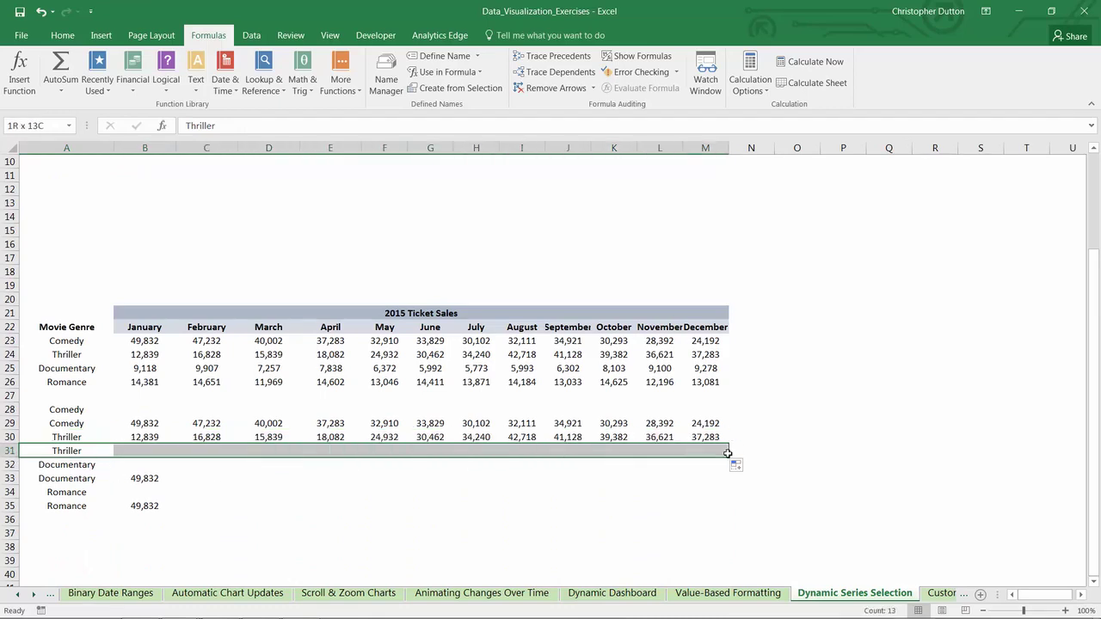
Step: Repoint the value-if-true reference in B32 and B33 to the Documentary sales cell B$25
left_click(137, 467)
double_click(137, 464)
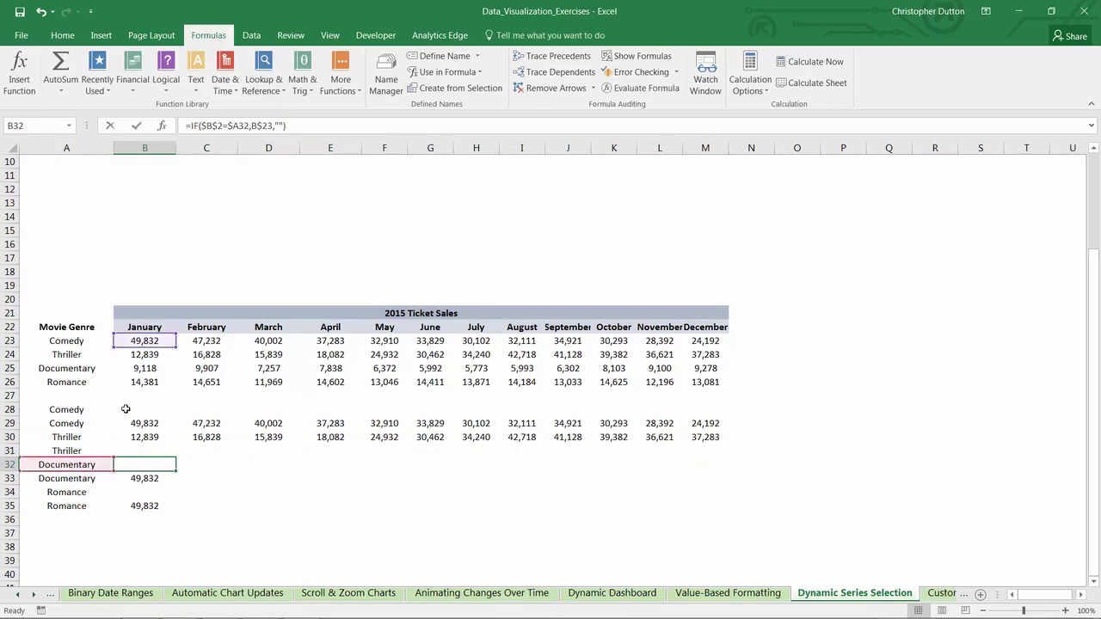
left_click_drag(175, 348, 175, 369)
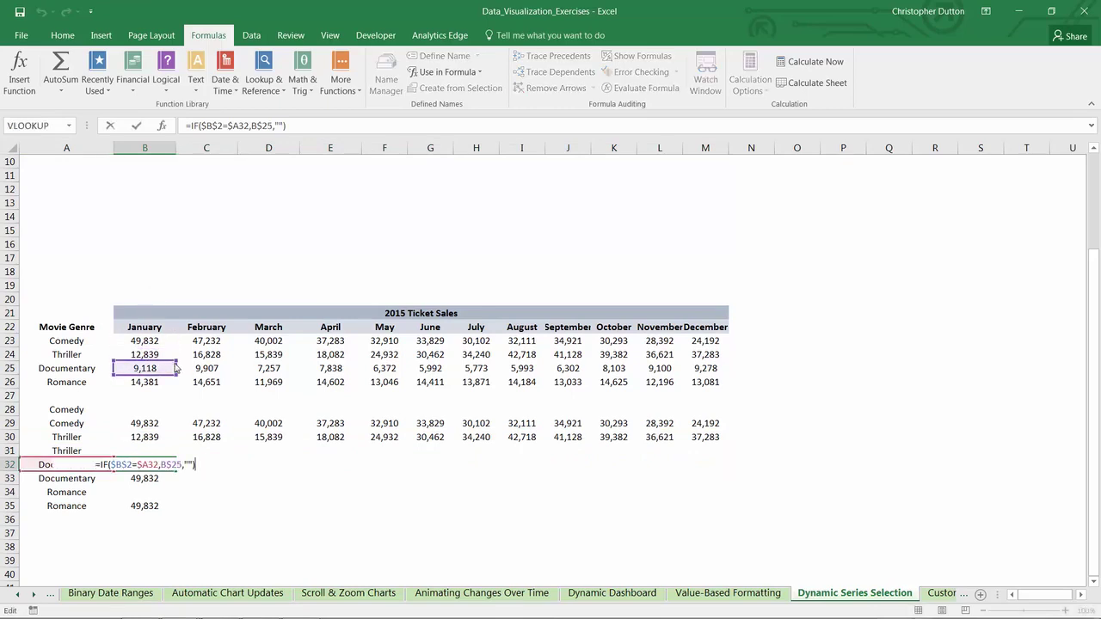
key("Return")
key("F2")
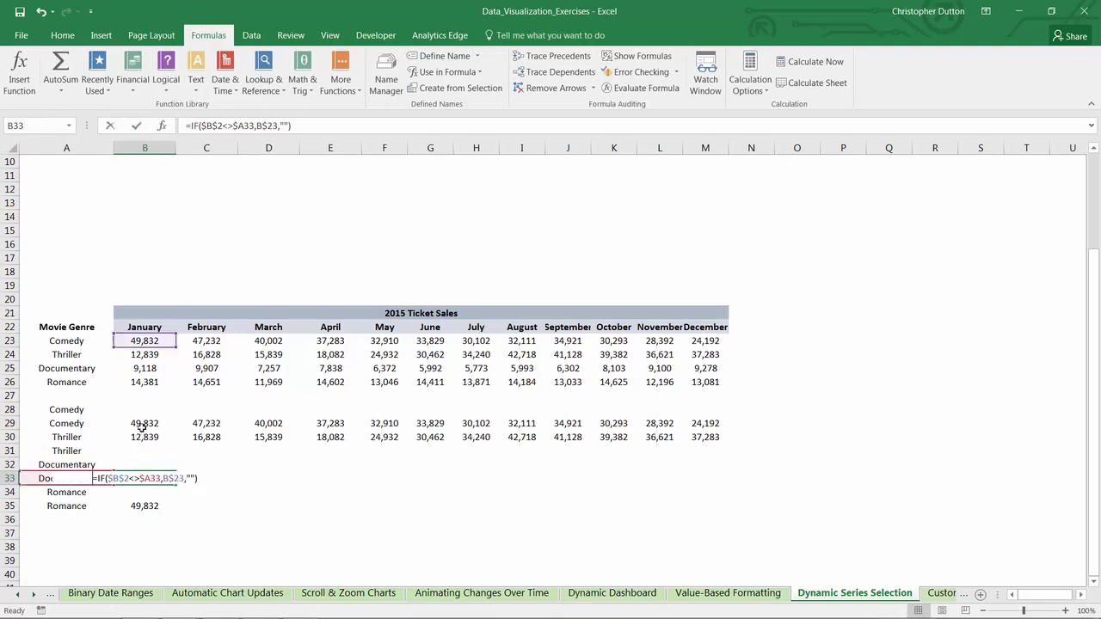
left_click_drag(167, 348, 168, 376)
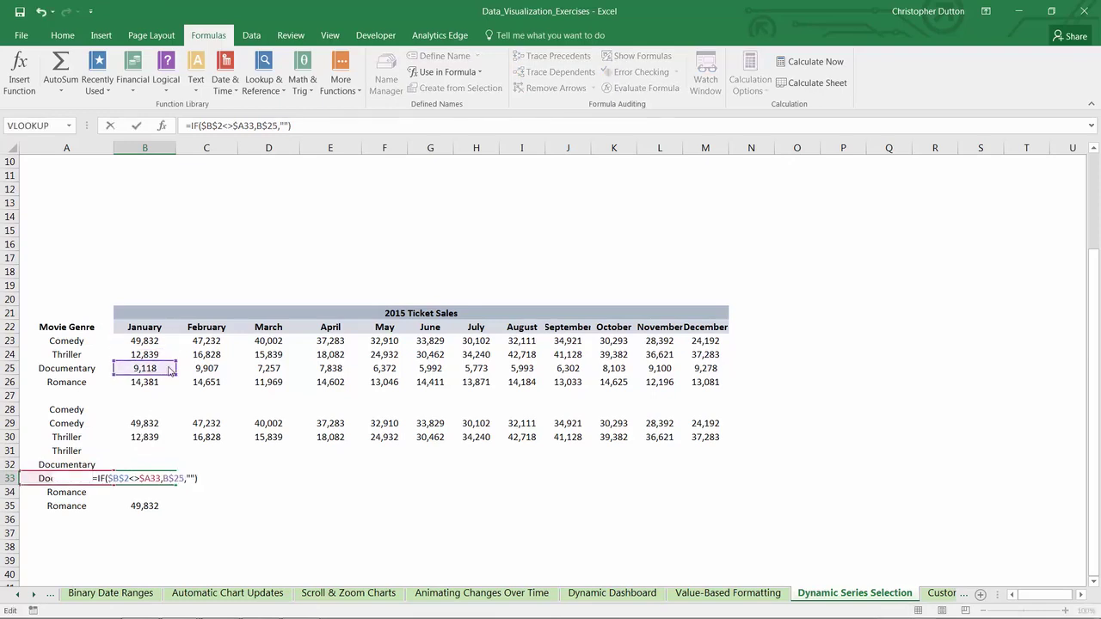
key("Return")
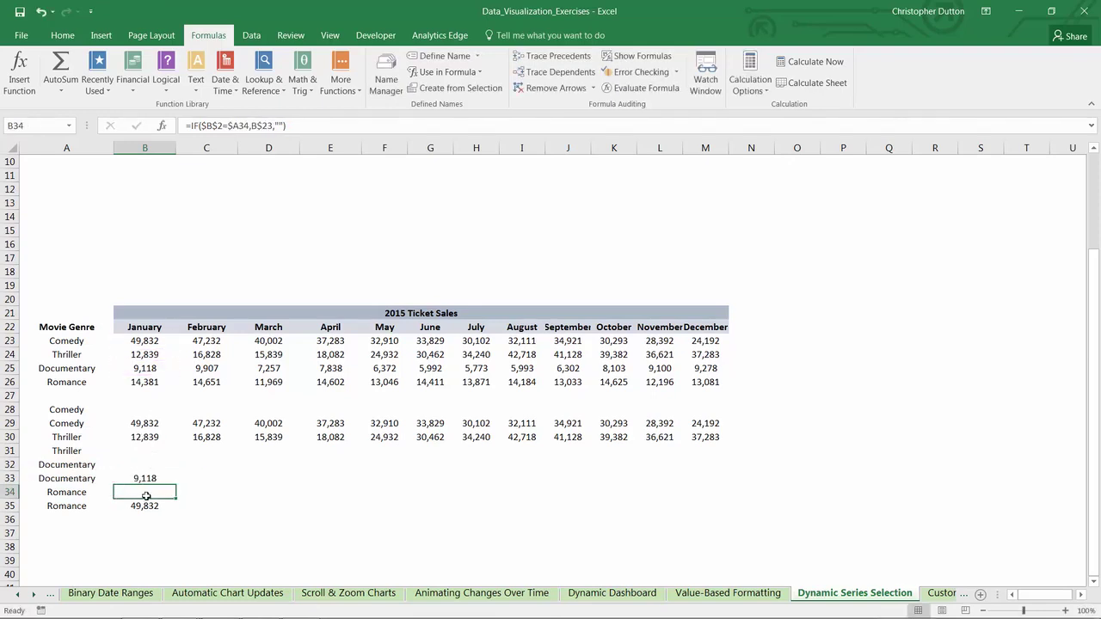
Step: Repoint the value-if-true reference in B34 and B35 to the Romance sales cell B$26
key("F2")
left_click_drag(160, 347, 157, 387)
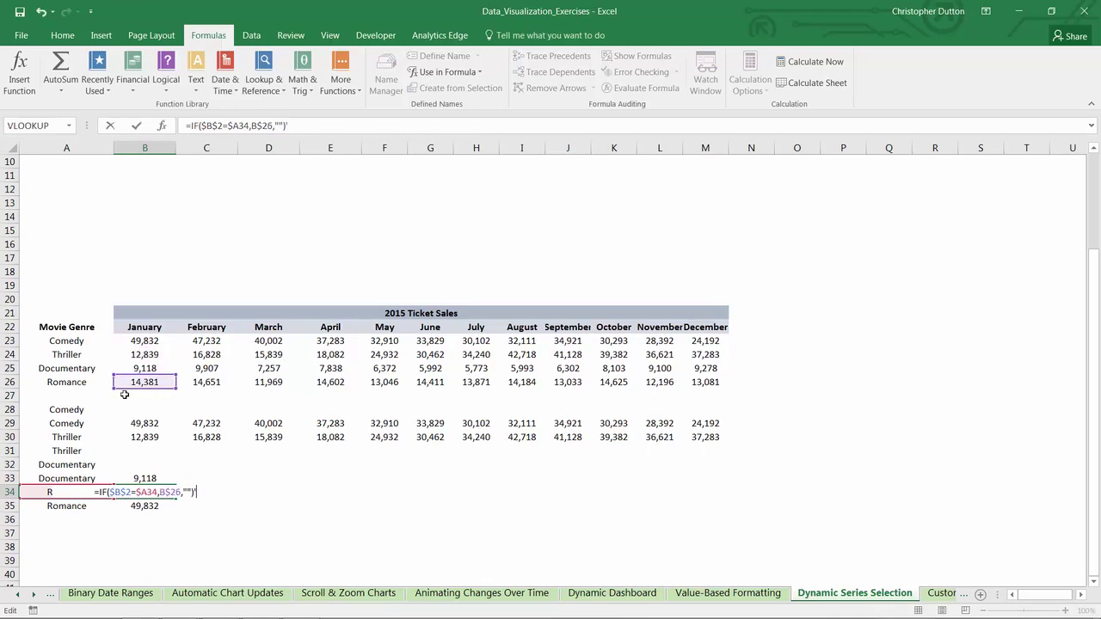
key("Return")
key("F2")
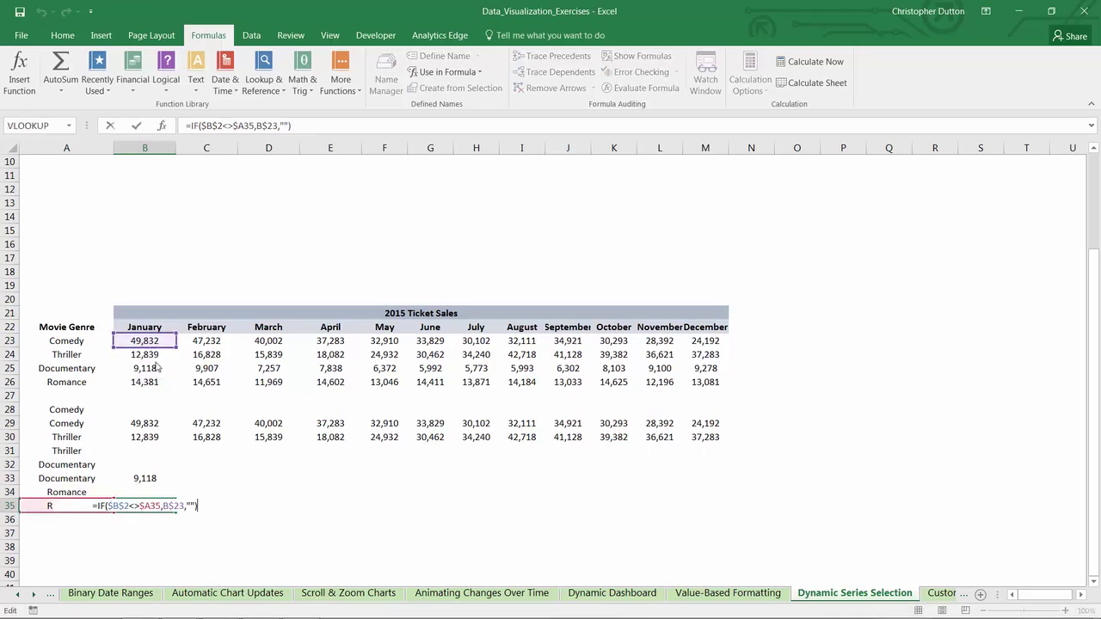
left_click_drag(158, 367, 157, 387)
key("Return")
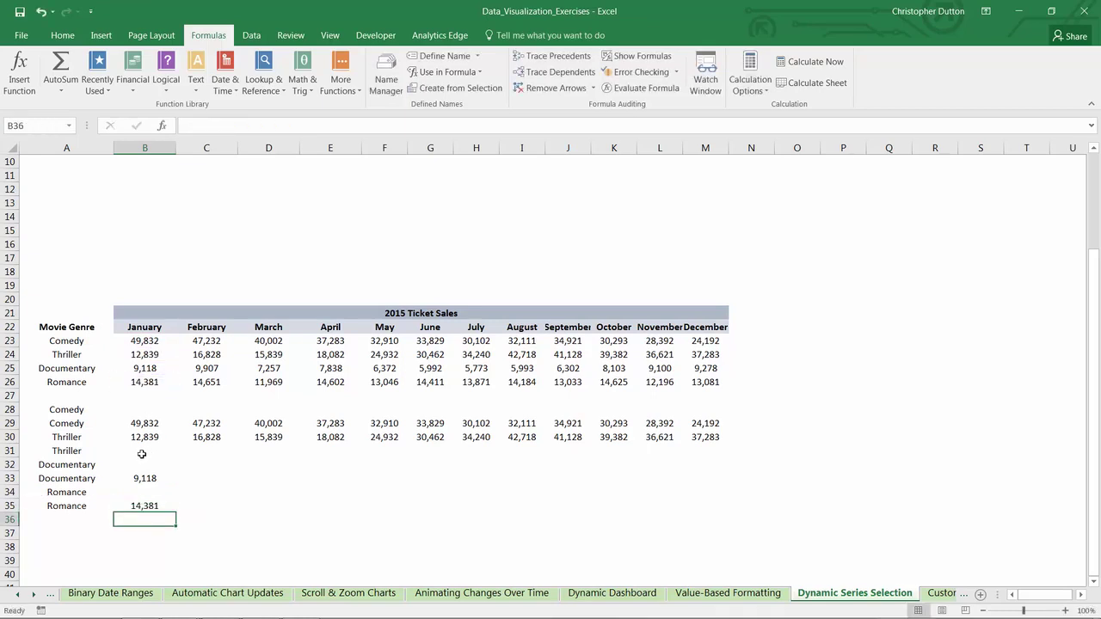
Step: Fill the Documentary and Romance formulas in B32:B35 across to column M
left_click_drag(140, 465, 730, 513)
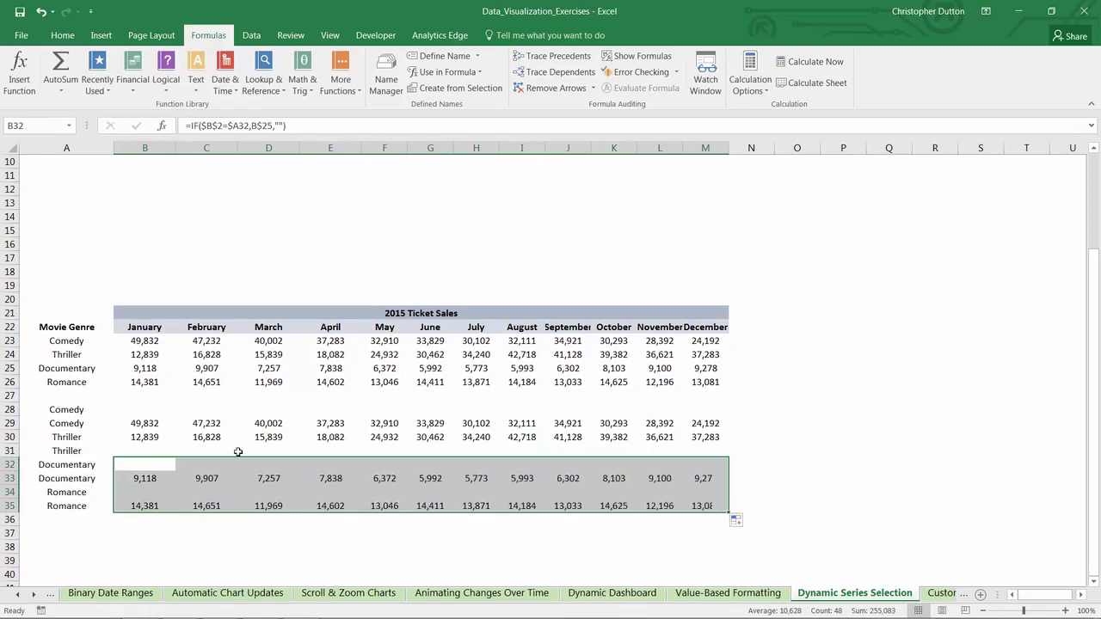
left_click(151, 447)
left_click_drag(142, 410, 706, 513)
left_click(824, 461)
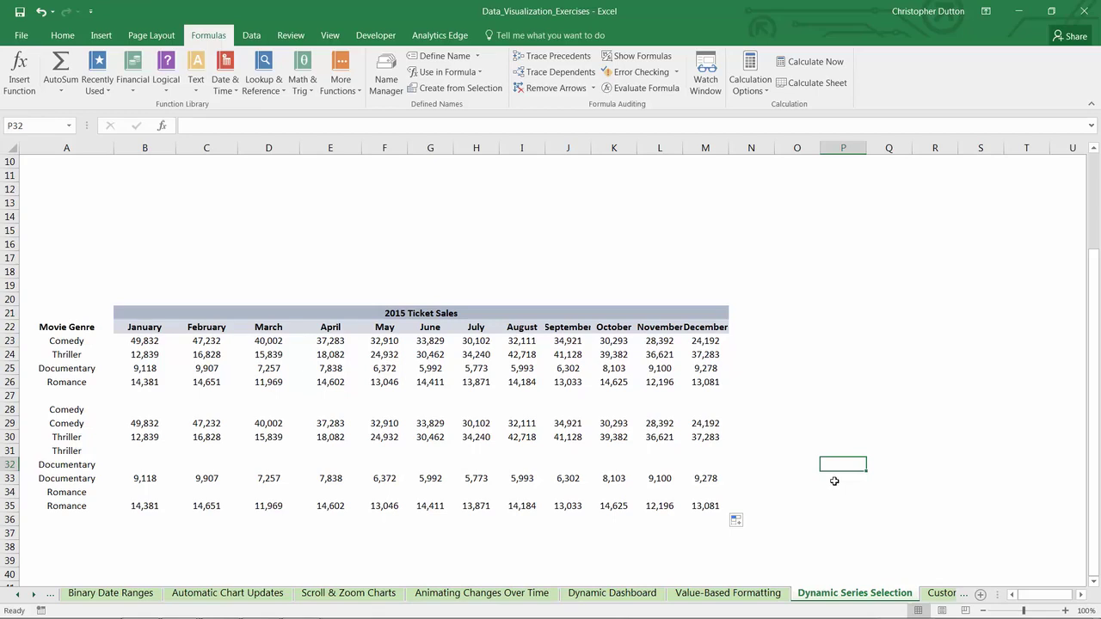
Step: Set the selected genre in B2 to Romance and check how the helper rows for each genre respond
scroll(723, 432, "up", 3)
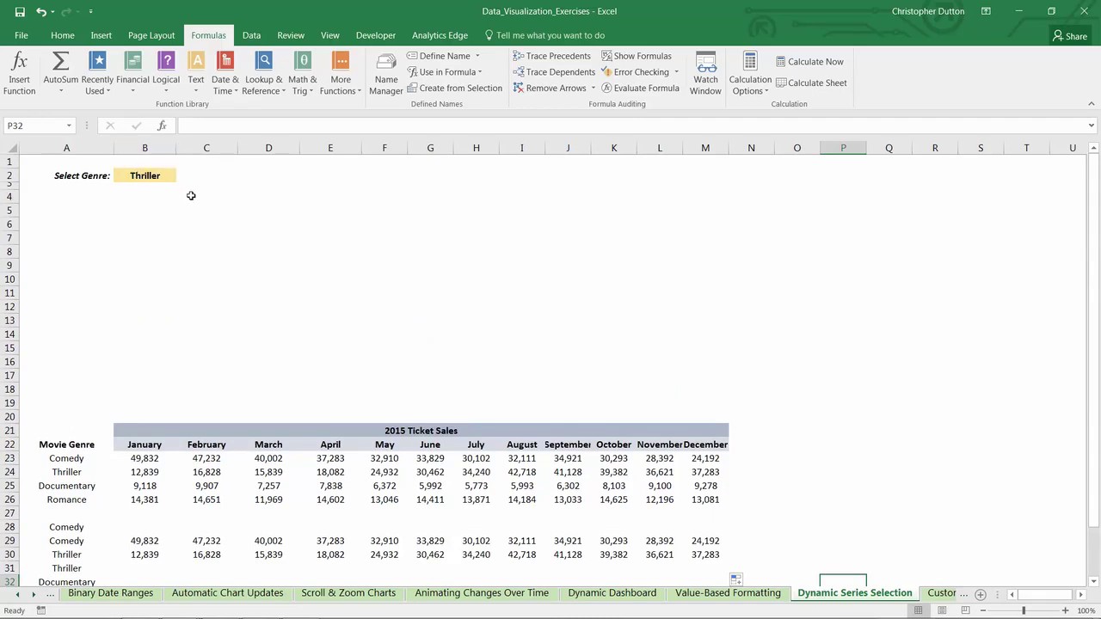
left_click(162, 175)
left_click(182, 176)
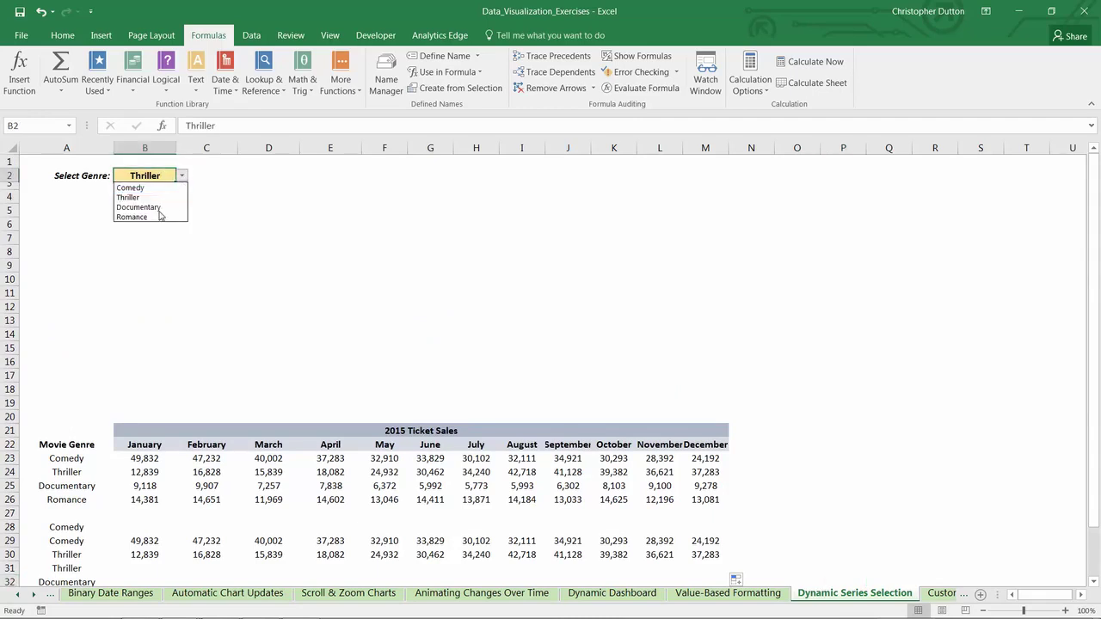
left_click(155, 219)
scroll(413, 282, "down", 5)
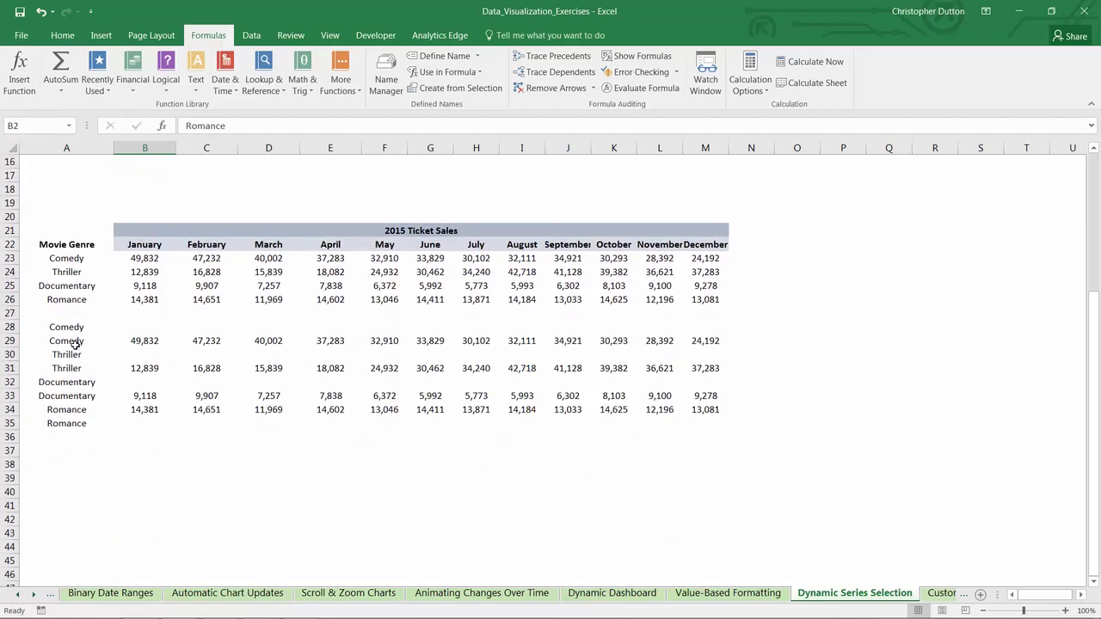
left_click_drag(68, 340, 163, 349)
left_click_drag(77, 340, 124, 340)
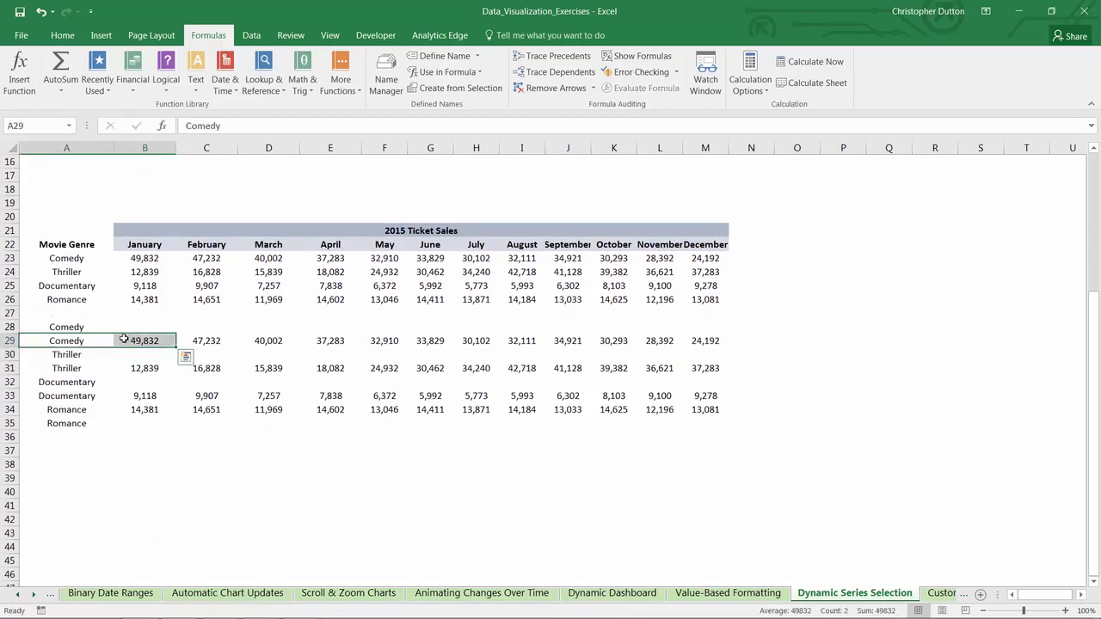
left_click_drag(76, 368, 129, 368)
left_click_drag(77, 396, 129, 396)
left_click_drag(43, 409, 710, 407)
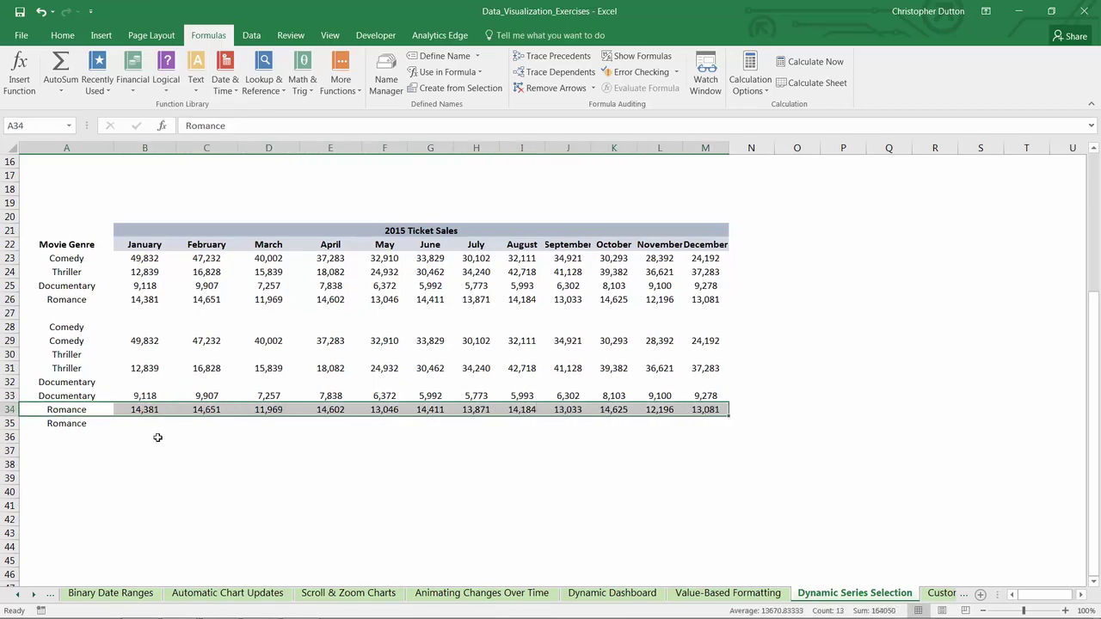
left_click(140, 422)
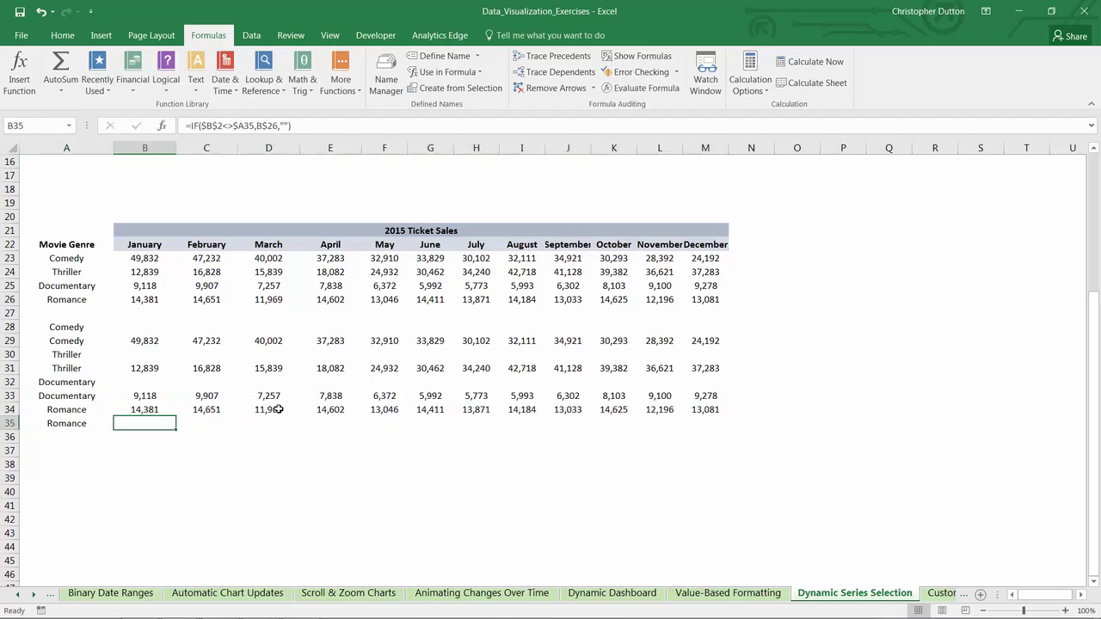
Step: Insert a 2-D stacked area chart, place it clear of the table's first months, and remove its default Romance series
scroll(292, 409, "up", 3)
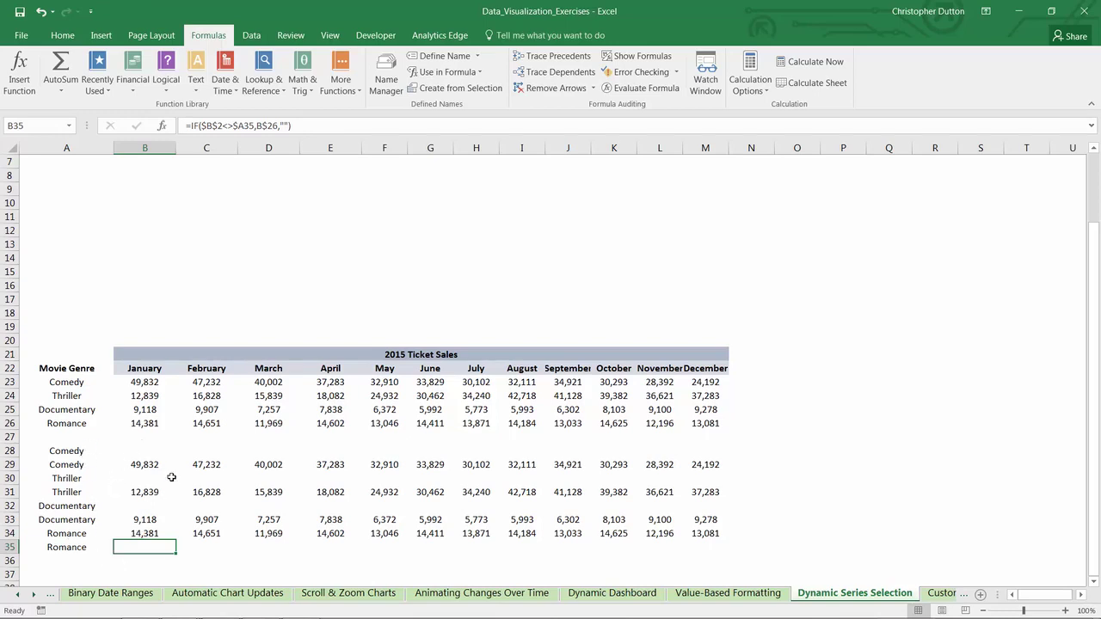
left_click(101, 36)
left_click(482, 72)
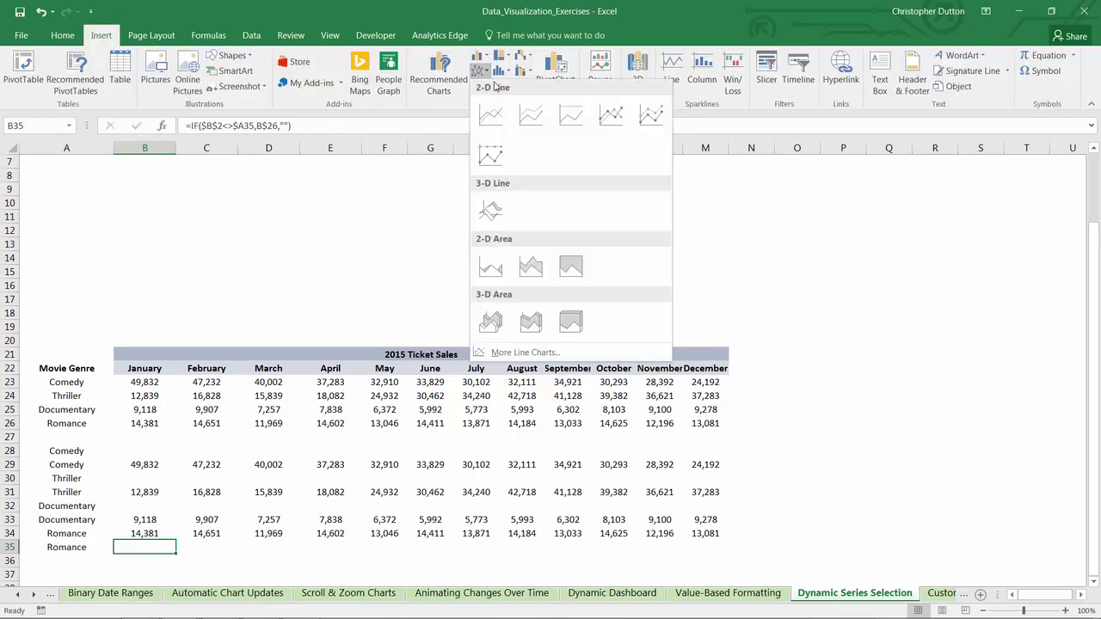
left_click(531, 267)
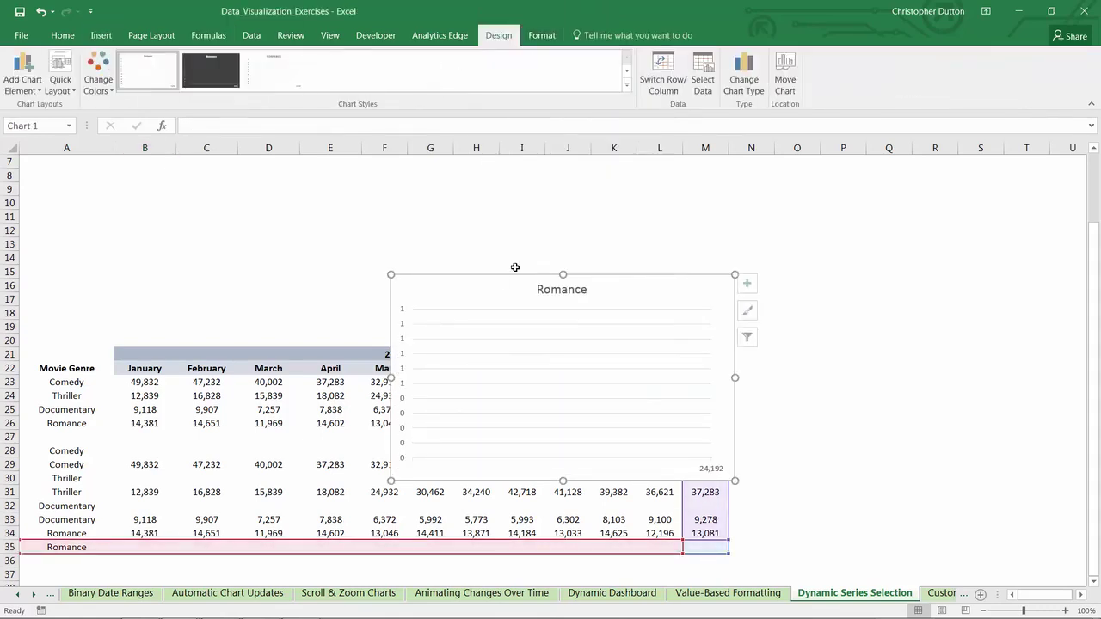
left_click_drag(474, 328, 688, 285)
right_click(688, 286)
left_click(711, 362)
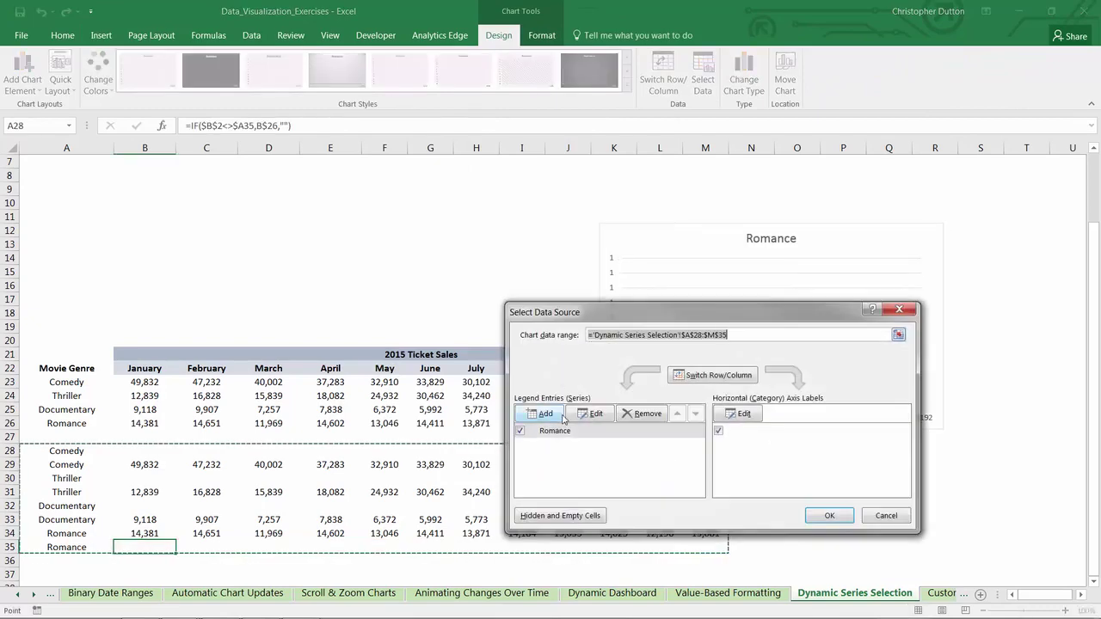
left_click(584, 429)
left_click(645, 414)
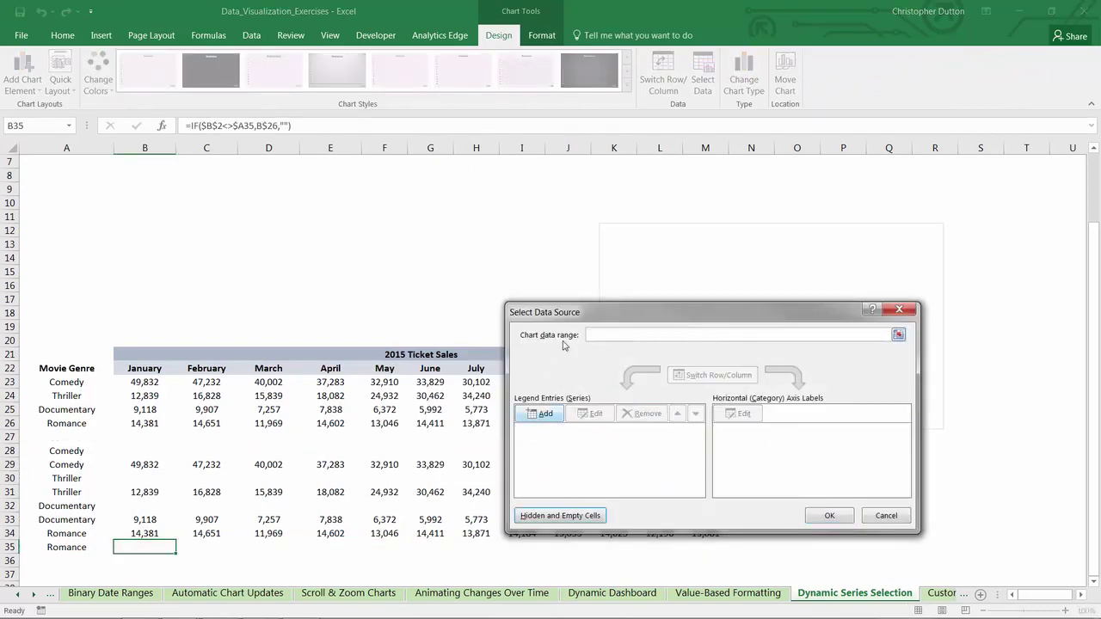
Step: Add a chart series named Comedy(S) with the values in B28:M28
left_click_drag(562, 317, 306, 335)
left_click(289, 433)
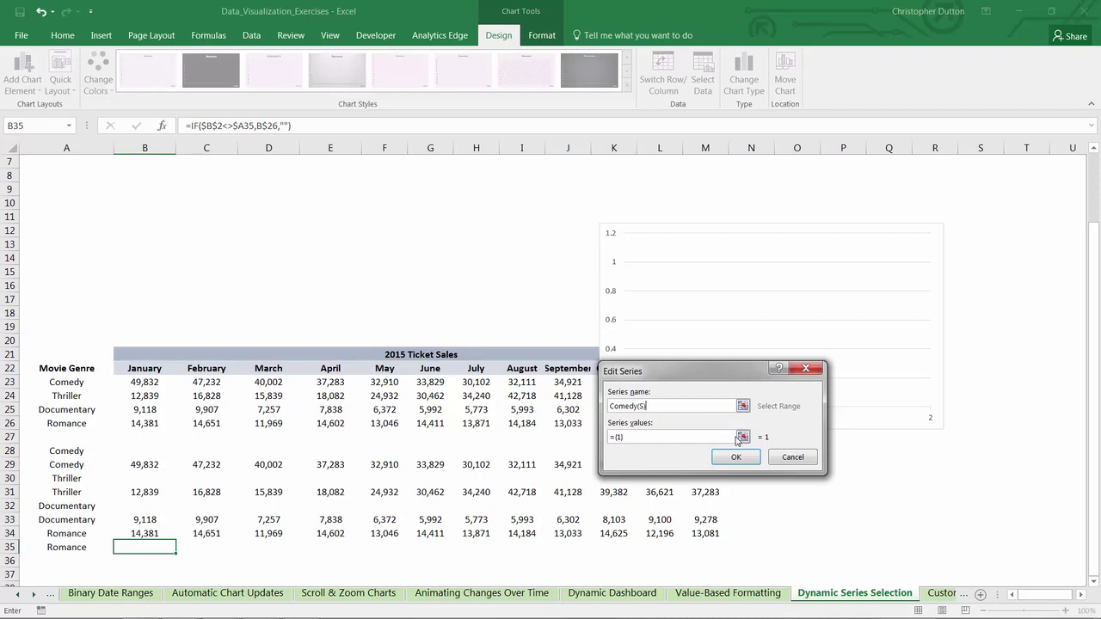
left_click(741, 436)
left_click_drag(133, 452, 717, 450)
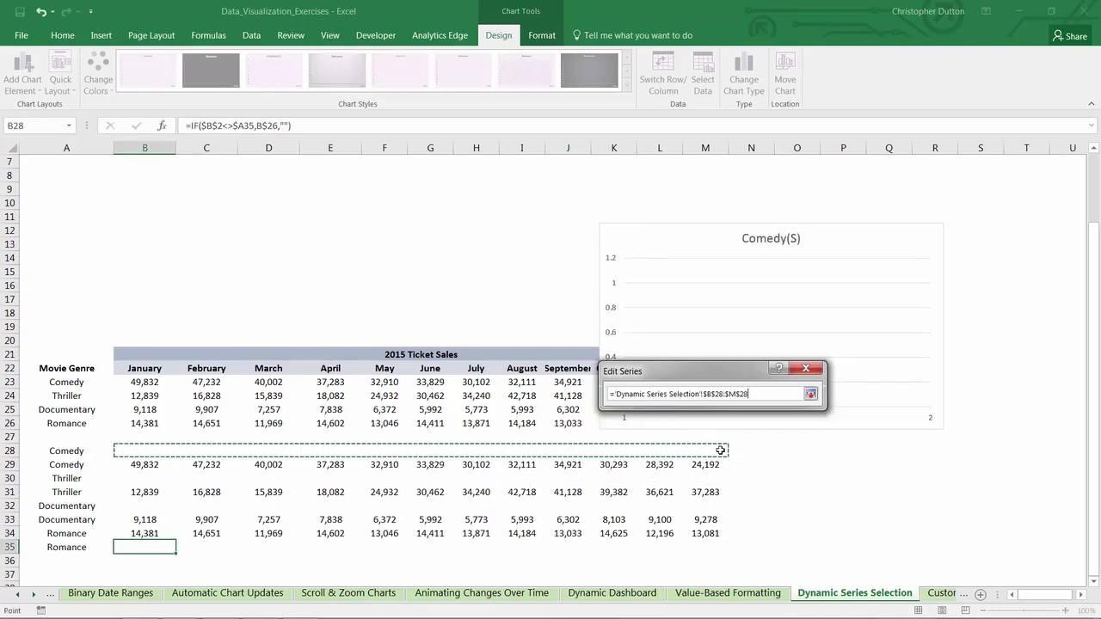
left_click(810, 393)
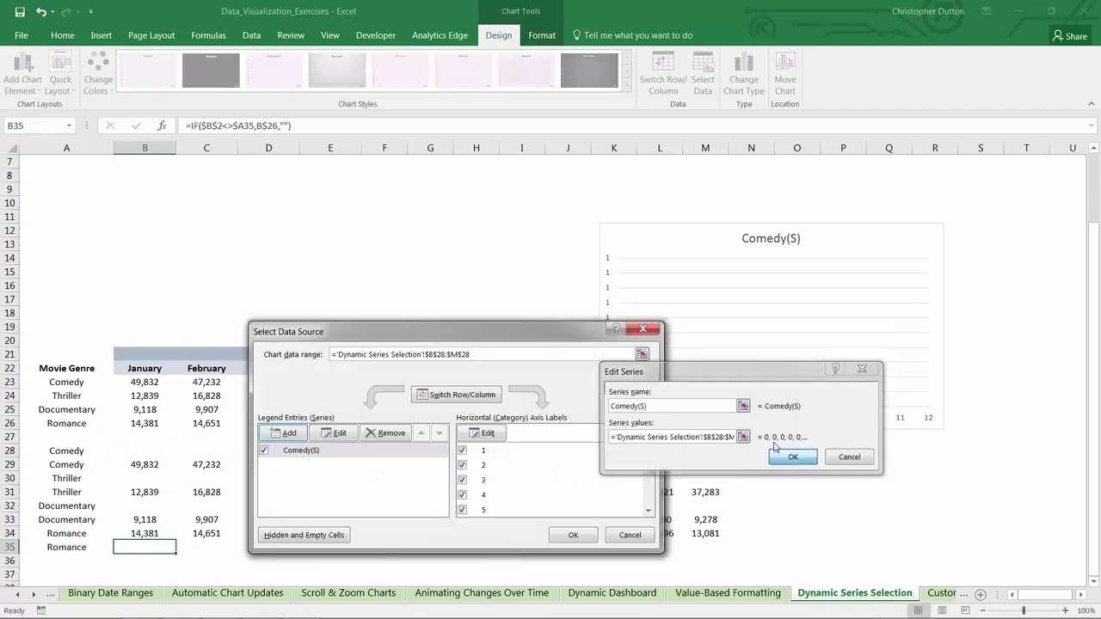
left_click(793, 457)
Step: Set the chart's horizontal axis labels to the months in B22:M22 and move the chart above the sales table
left_click(485, 434)
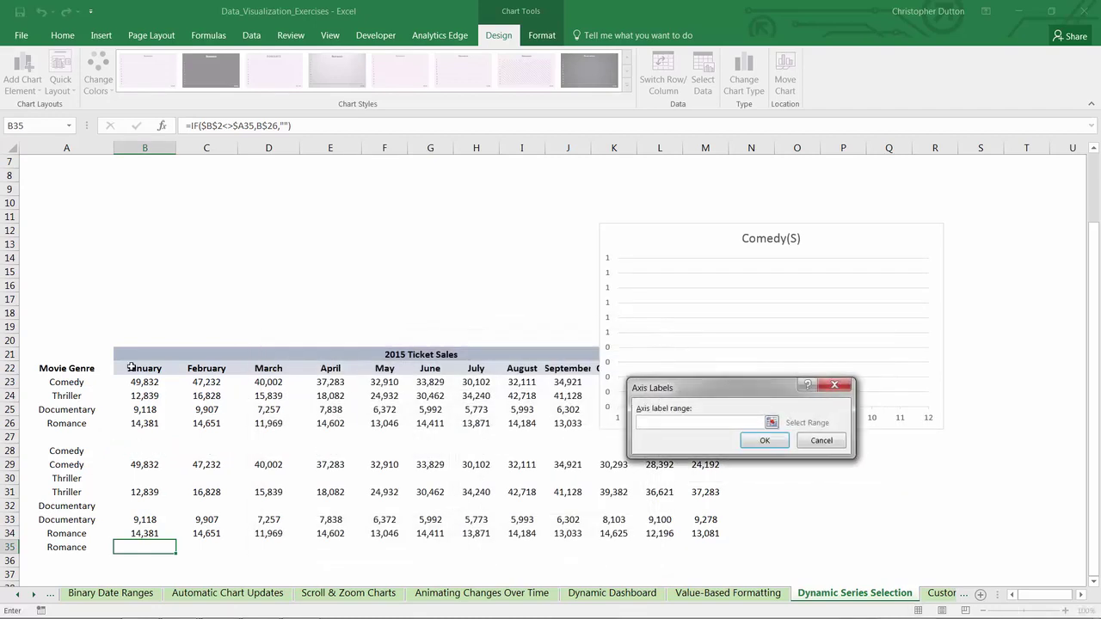
left_click_drag(131, 367, 726, 370)
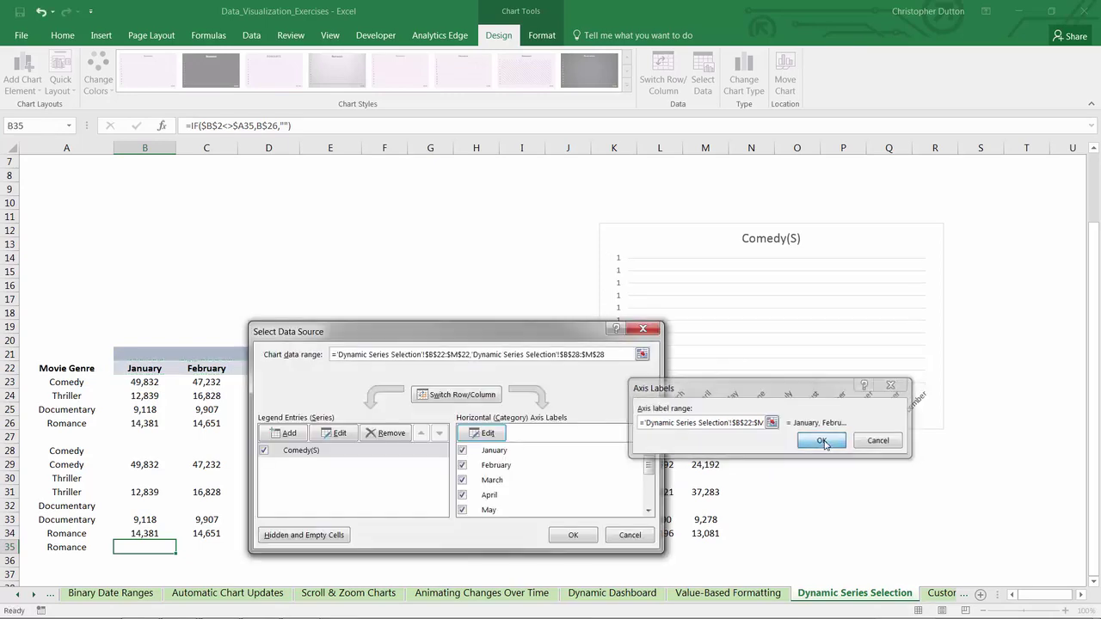
left_click(822, 442)
left_click(573, 535)
left_click_drag(678, 402, 212, 328)
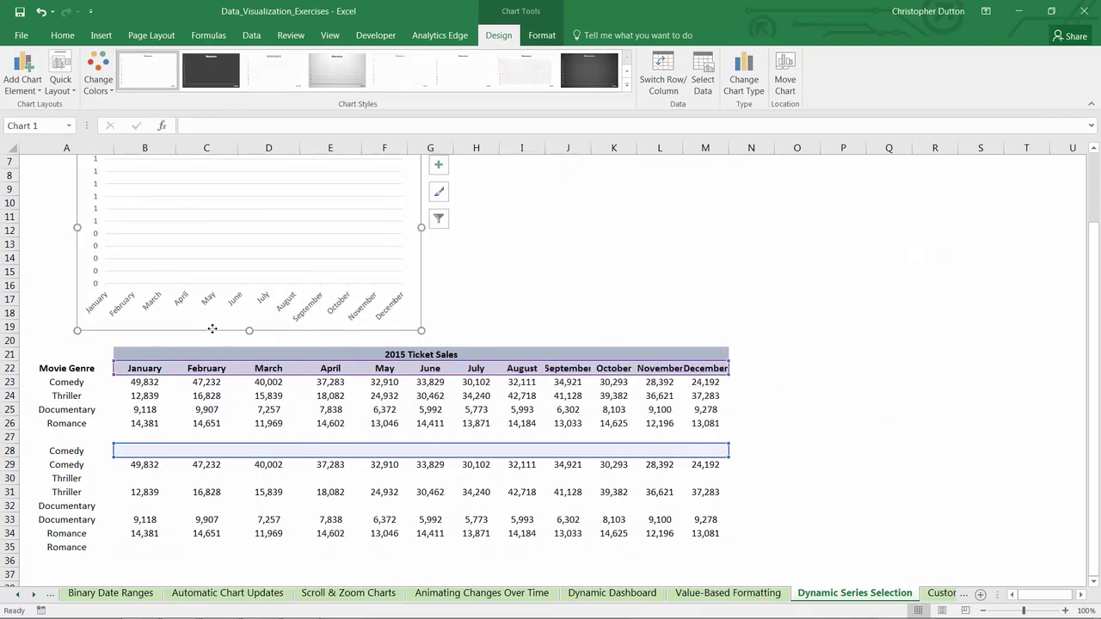
Step: Add a chart series named Comedy(D) with the values in B29:M29 and the axis labels in B22:M22
right_click(191, 229)
left_click(241, 305)
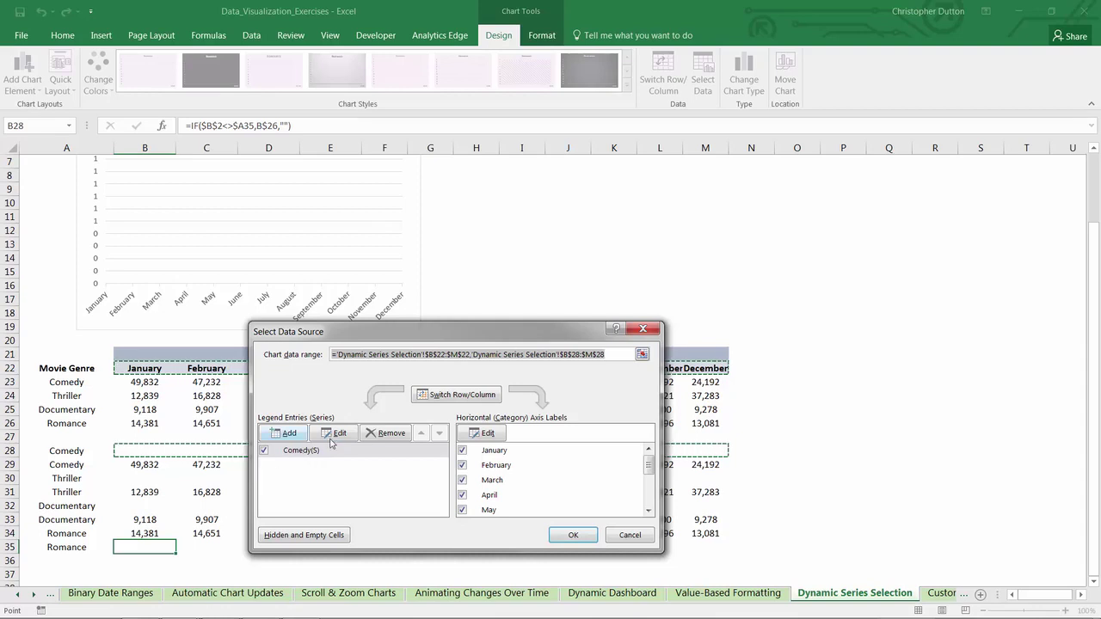
left_click(286, 434)
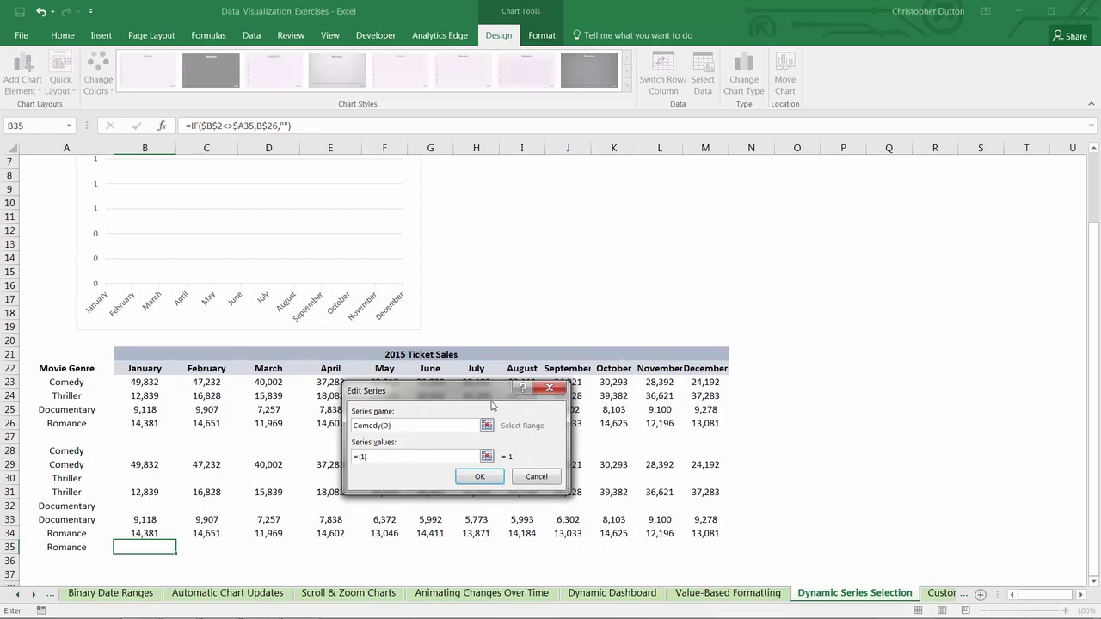
left_click(486, 457)
left_click_drag(130, 457, 710, 458)
left_click(554, 413)
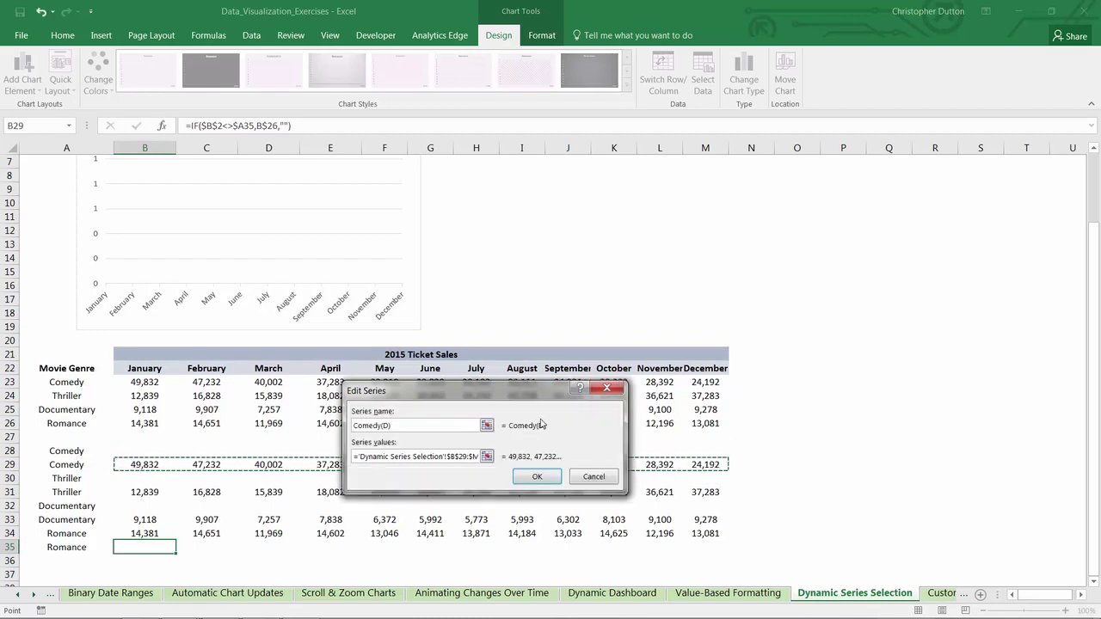
left_click(535, 476)
left_click(479, 436)
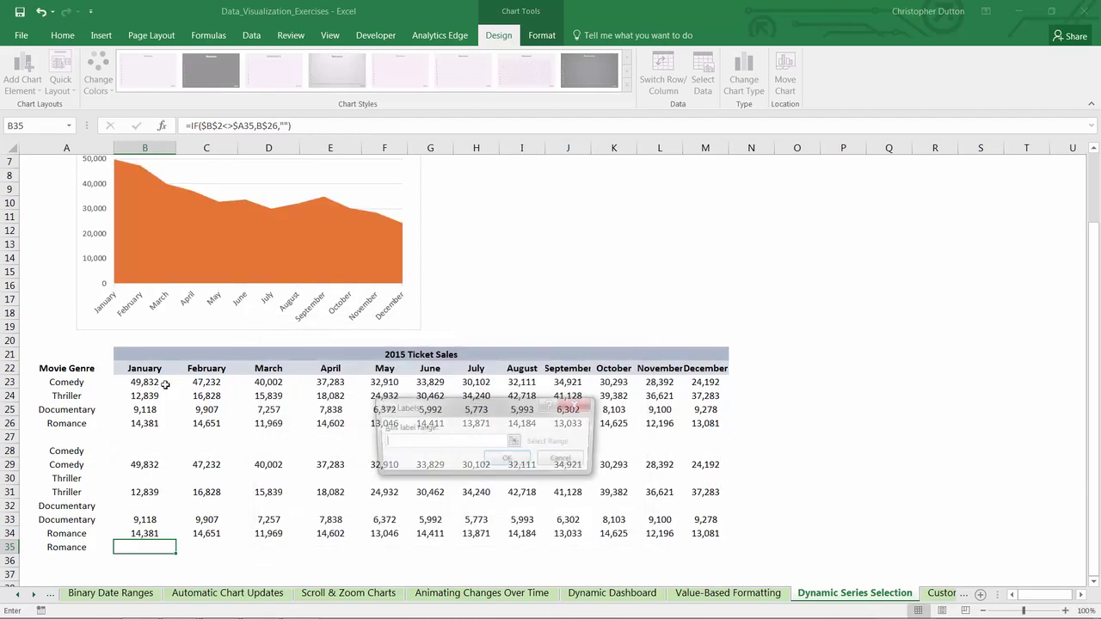
left_click_drag(144, 369, 705, 368)
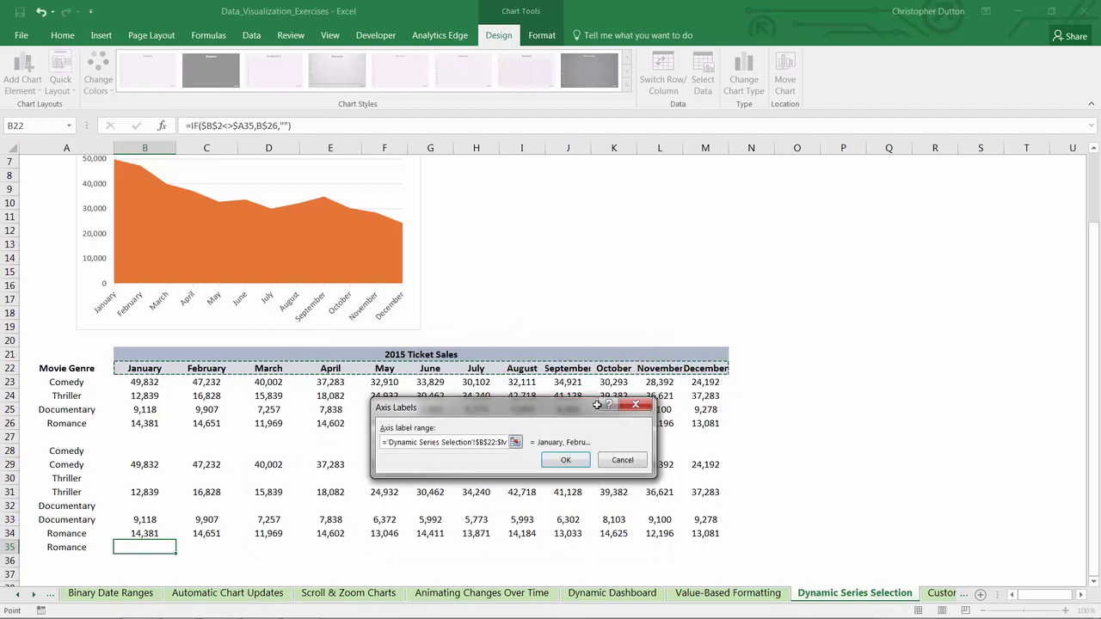
left_click(561, 461)
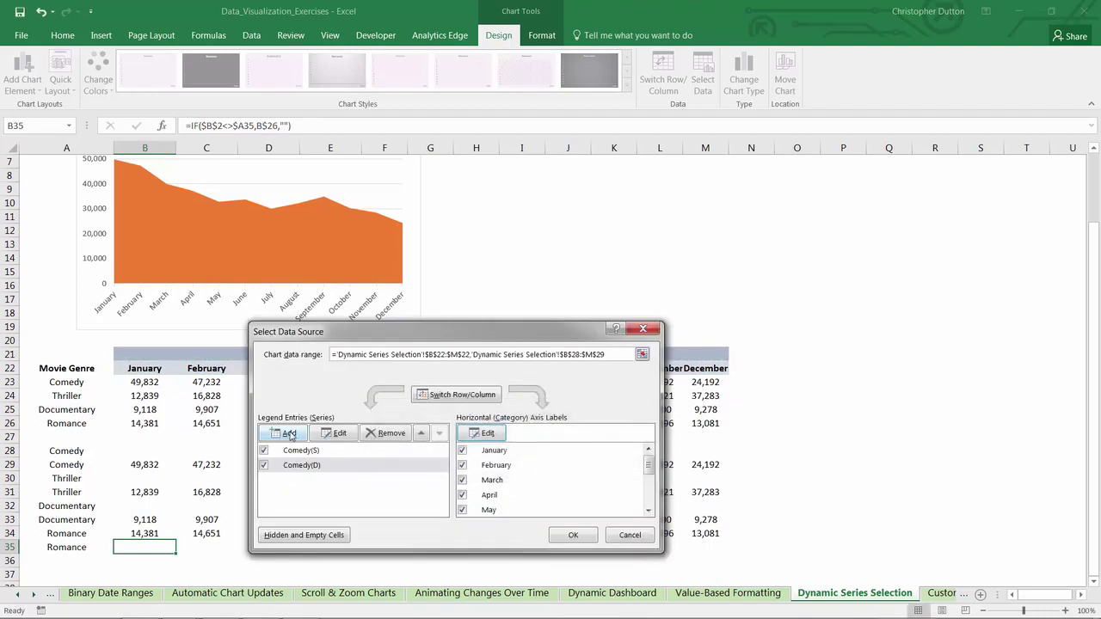
Step: Add a chart series named Thriller(S) with the values in B30:M30 and the axis labels in B22:M22
left_click(289, 434)
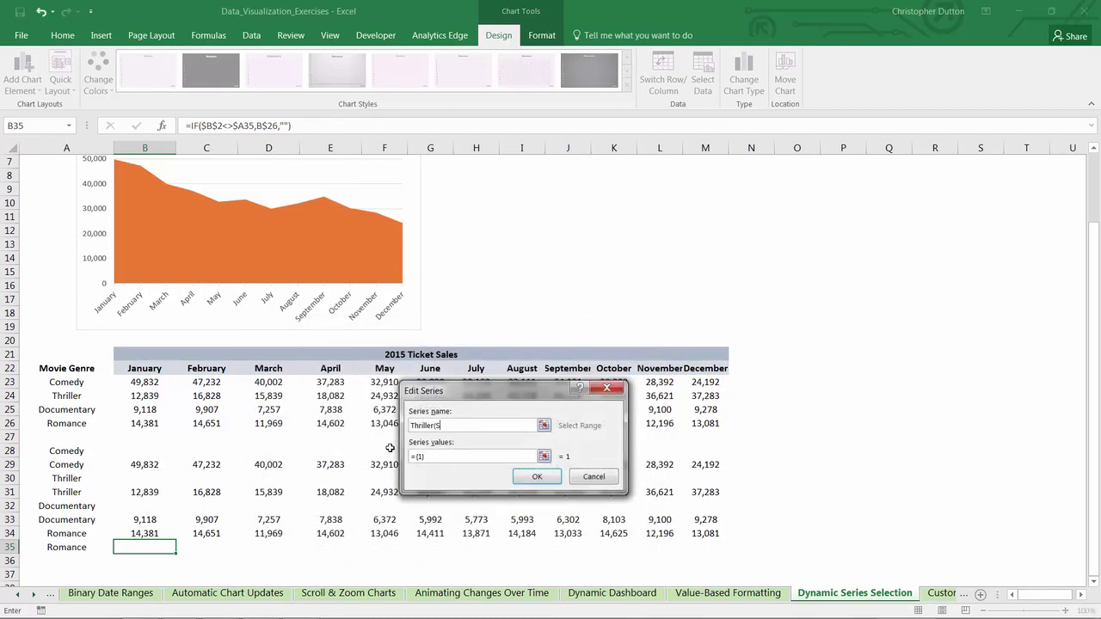
left_click(544, 456)
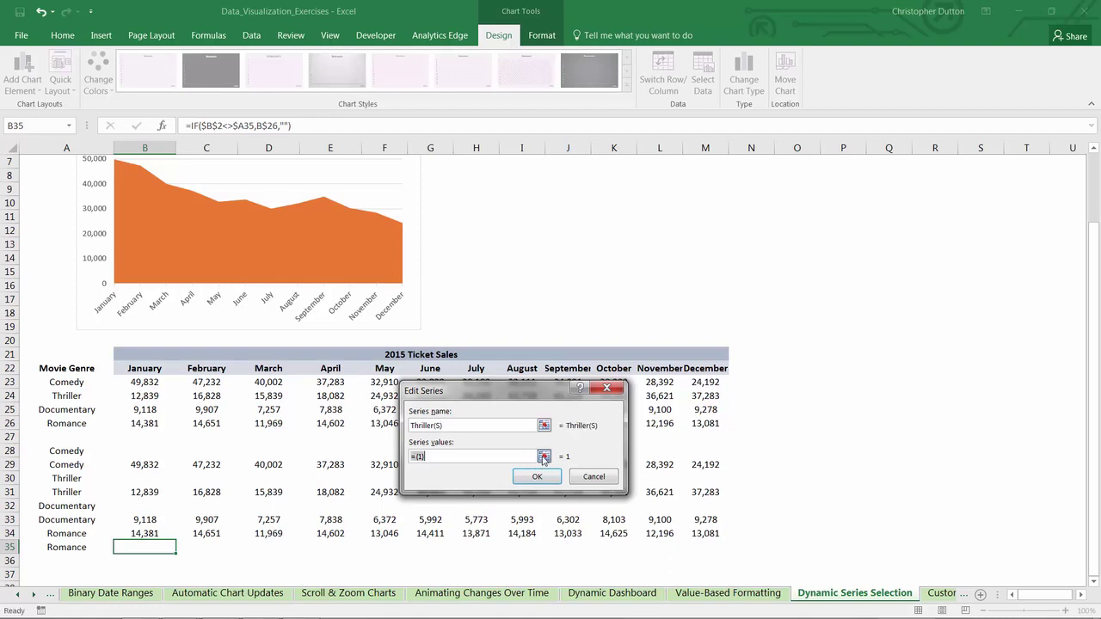
left_click_drag(145, 473, 713, 480)
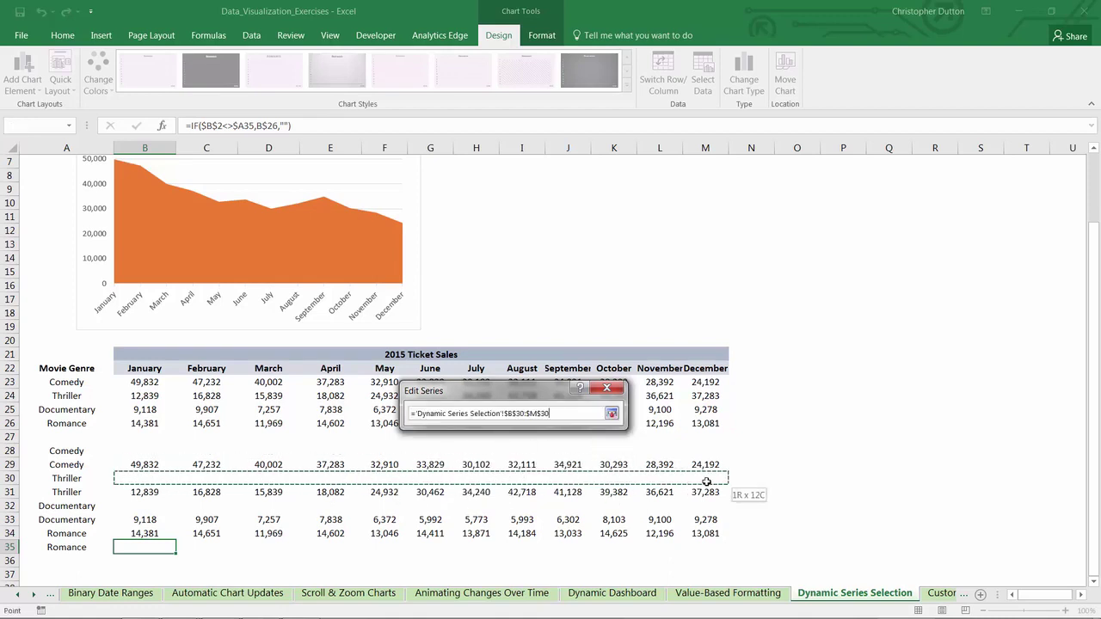
left_click(611, 413)
left_click(592, 478)
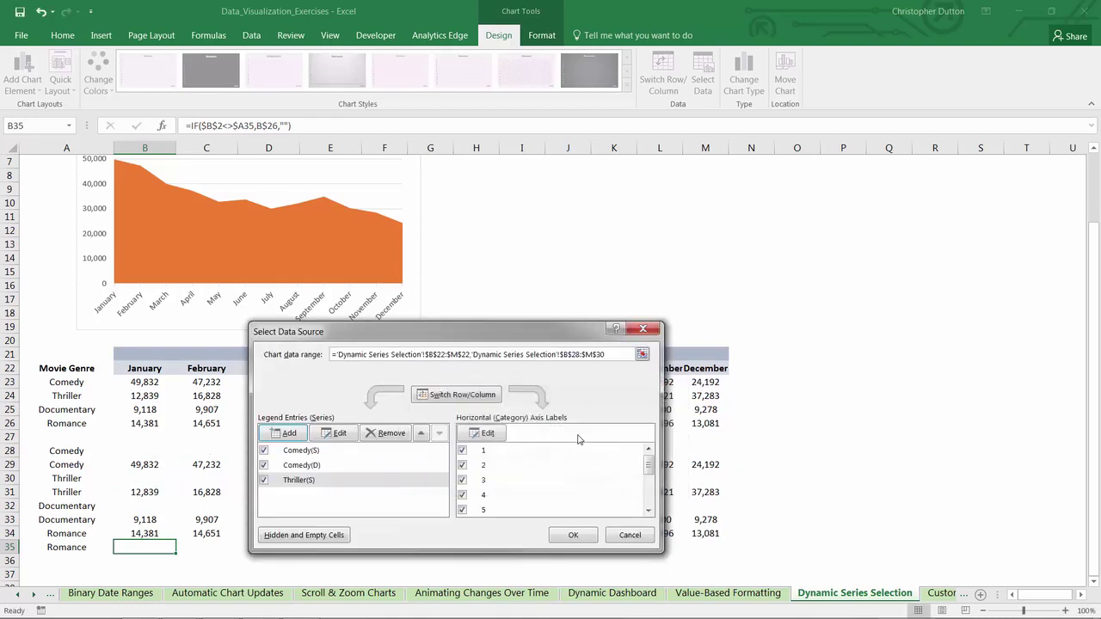
left_click(494, 436)
left_click_drag(146, 368, 706, 368)
left_click(629, 458)
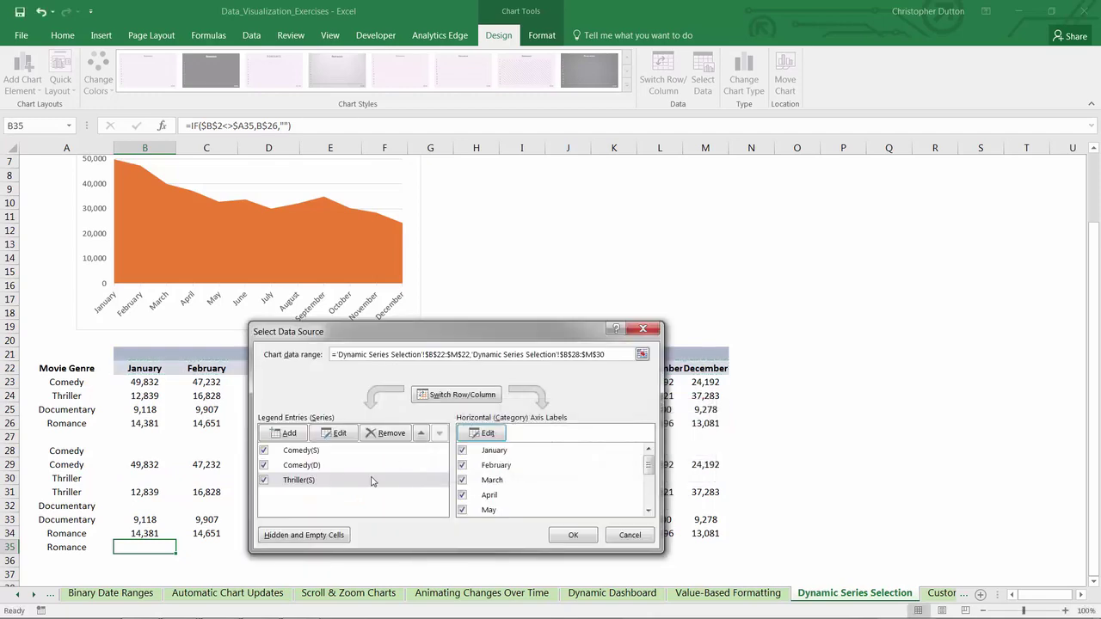
Step: Add a chart series named Thriller(D) with the values in B31:M31 and the axis labels in B22:M22
left_click(290, 433)
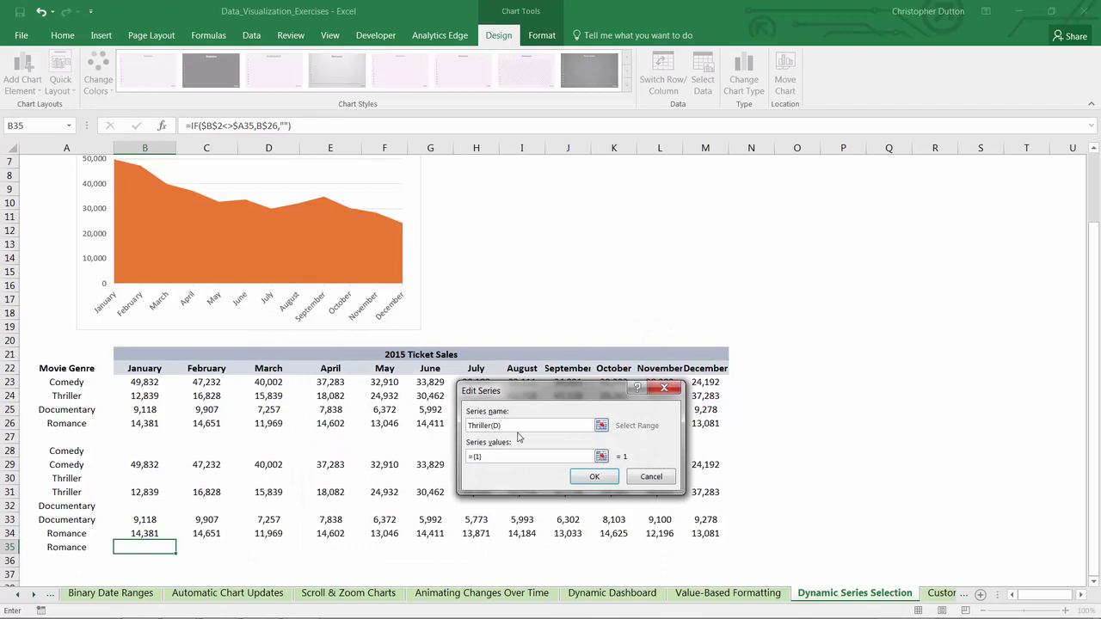
left_click(601, 456)
left_click_drag(162, 487, 722, 495)
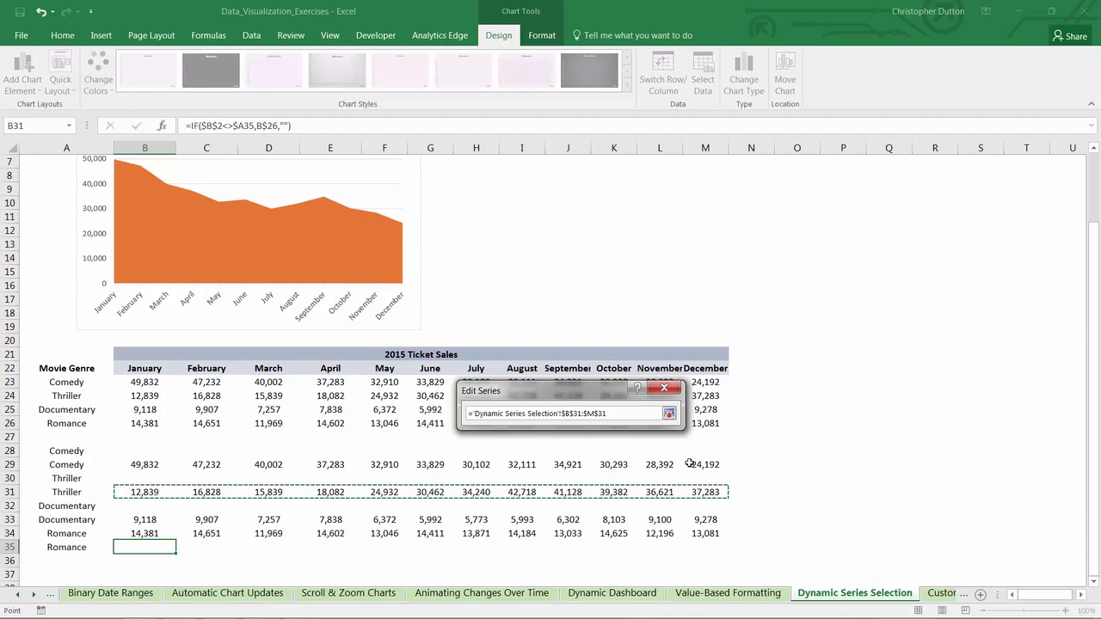
left_click(669, 414)
left_click(641, 478)
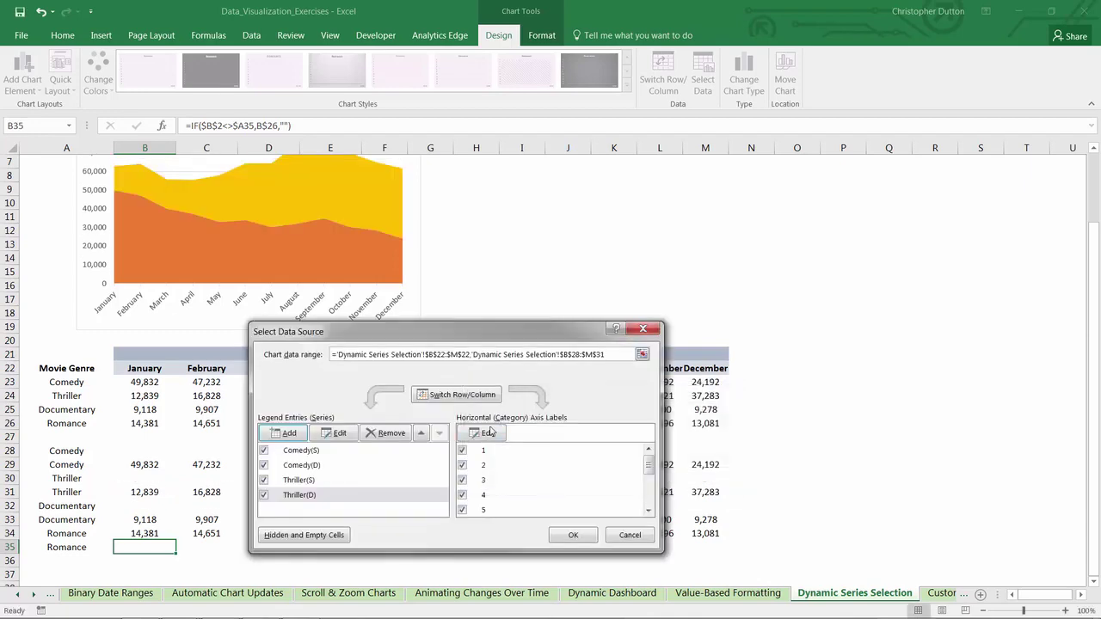
left_click(490, 432)
left_click_drag(130, 368, 709, 368)
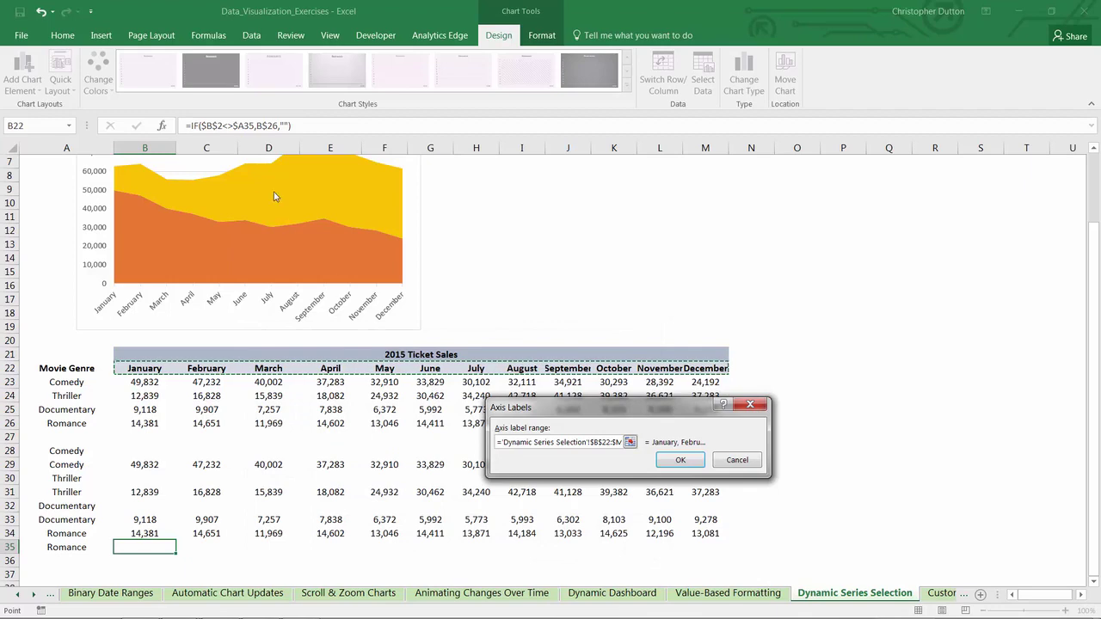
left_click(677, 460)
Step: Add a chart series named Doc(S) with the values in B32:M32 and the axis labels in B22:M22
left_click(289, 433)
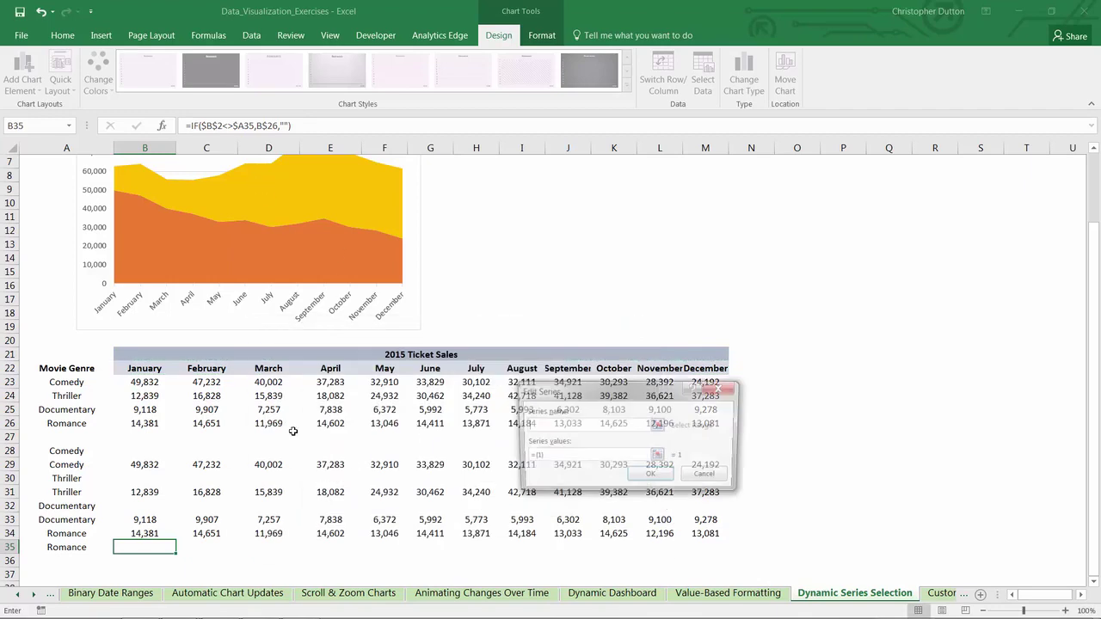
left_click(658, 456)
left_click_drag(140, 509, 727, 509)
left_click(725, 414)
left_click(708, 474)
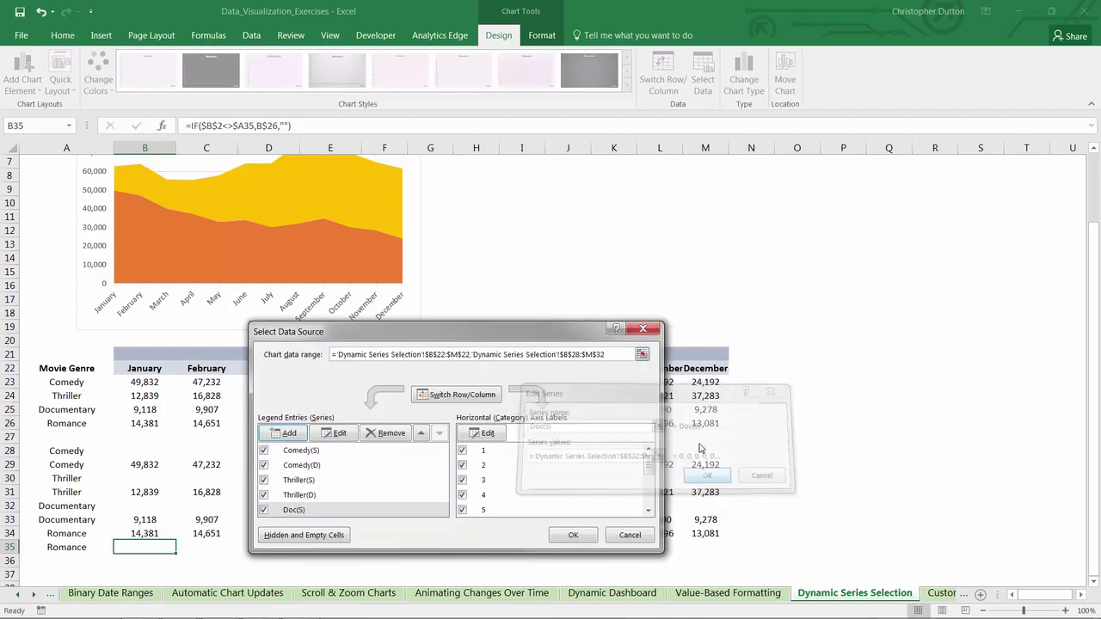
left_click(482, 434)
left_click_drag(144, 368, 710, 368)
left_click(736, 460)
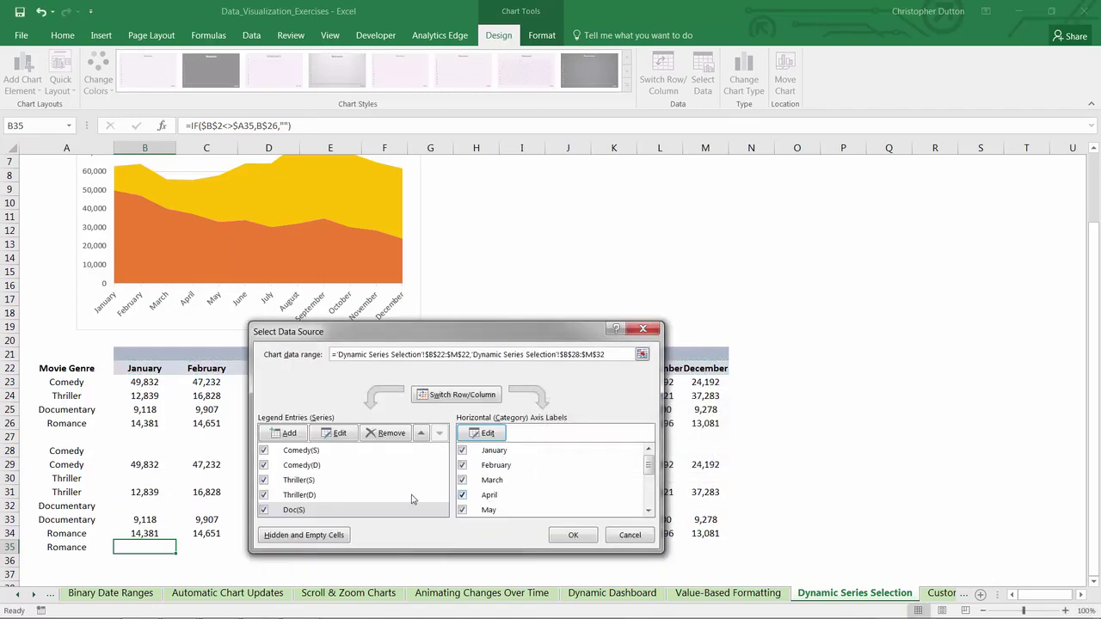
Step: Add a chart series named Doc(D) with the values in B33:M33 and the axis labels in B22:M22
left_click(291, 434)
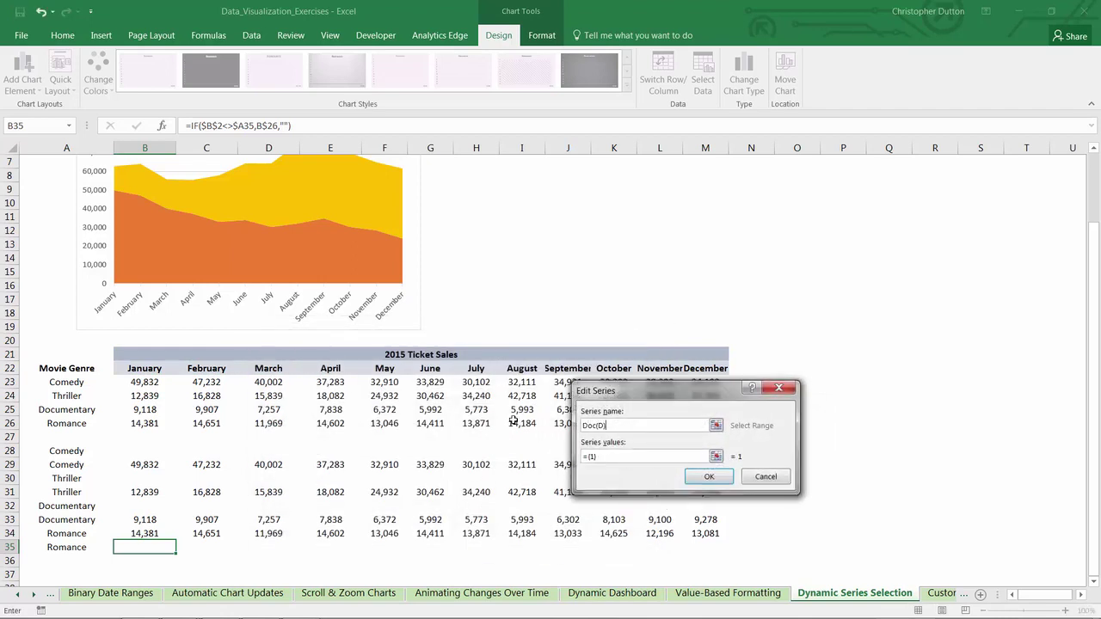
left_click(716, 456)
left_click_drag(146, 516, 705, 519)
left_click(782, 416)
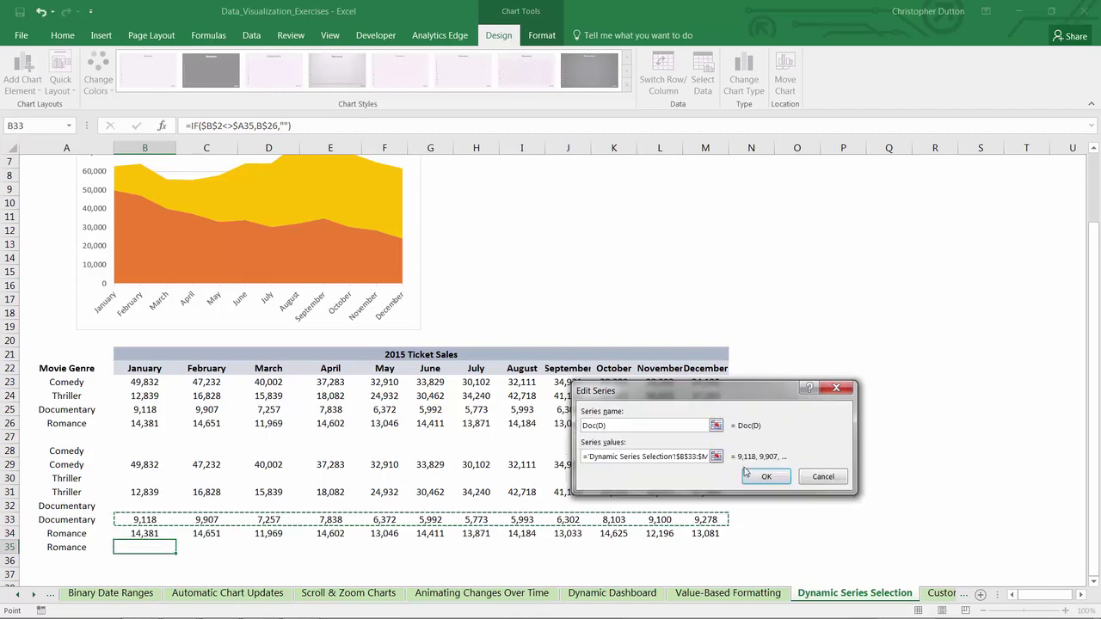
left_click(764, 473)
left_click(481, 432)
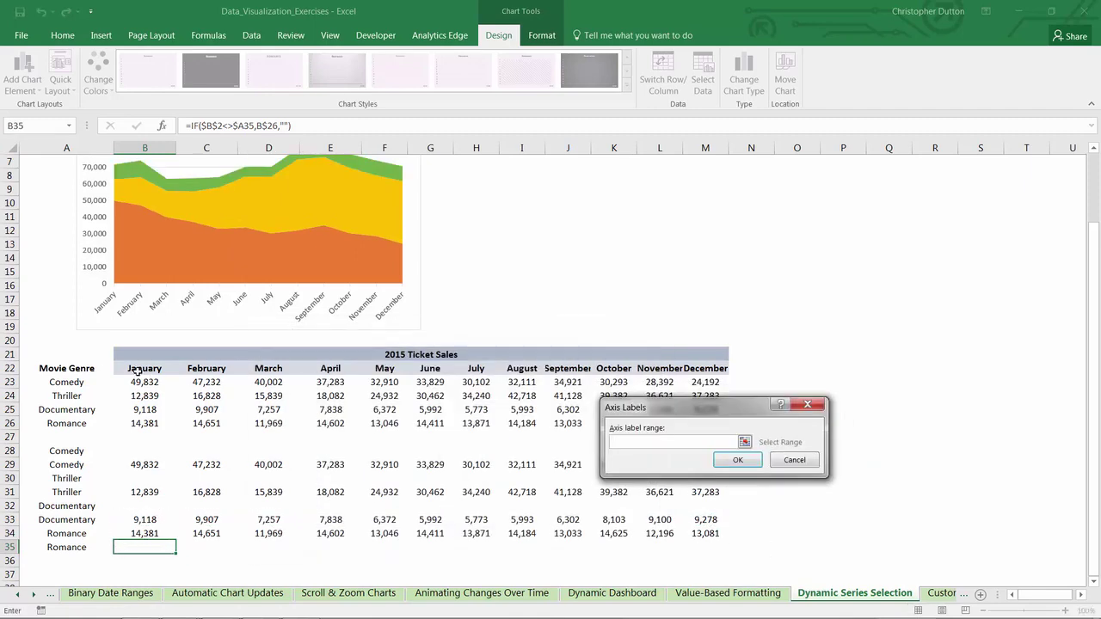
left_click_drag(137, 370, 716, 370)
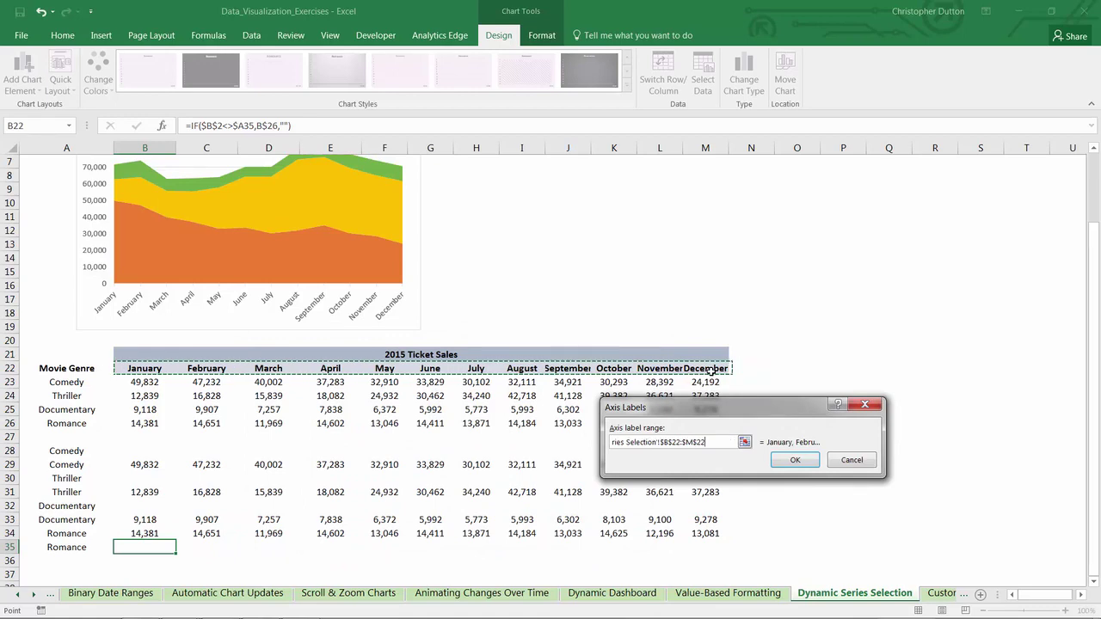
left_click(795, 460)
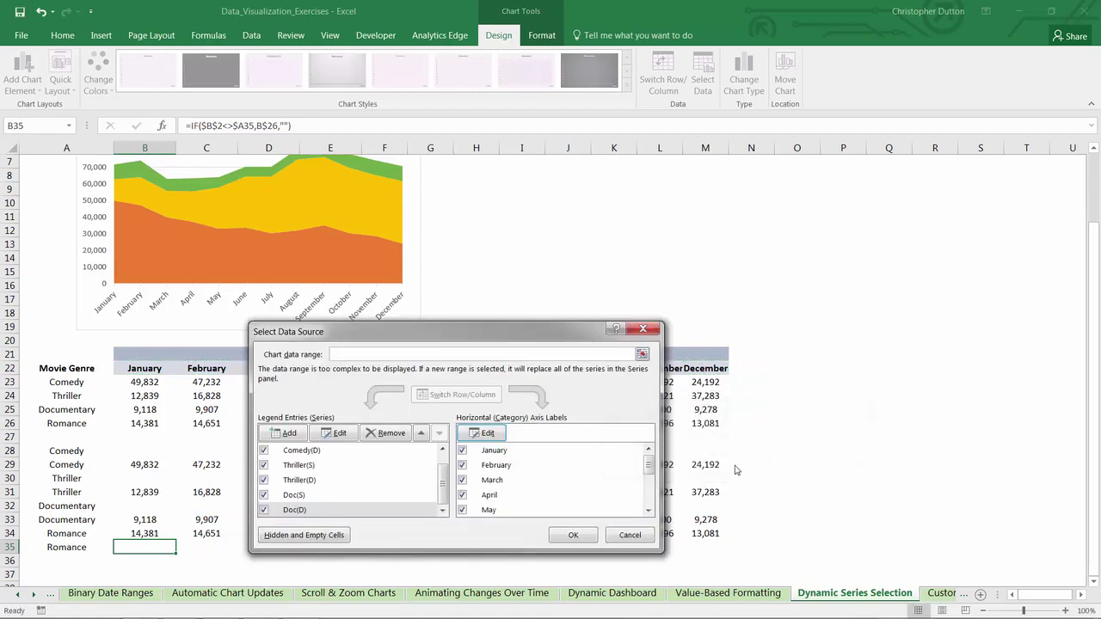
Step: Add a chart series named Romance(S) with the values in B34:M34 and the axis labels in B22:M22
left_click(286, 434)
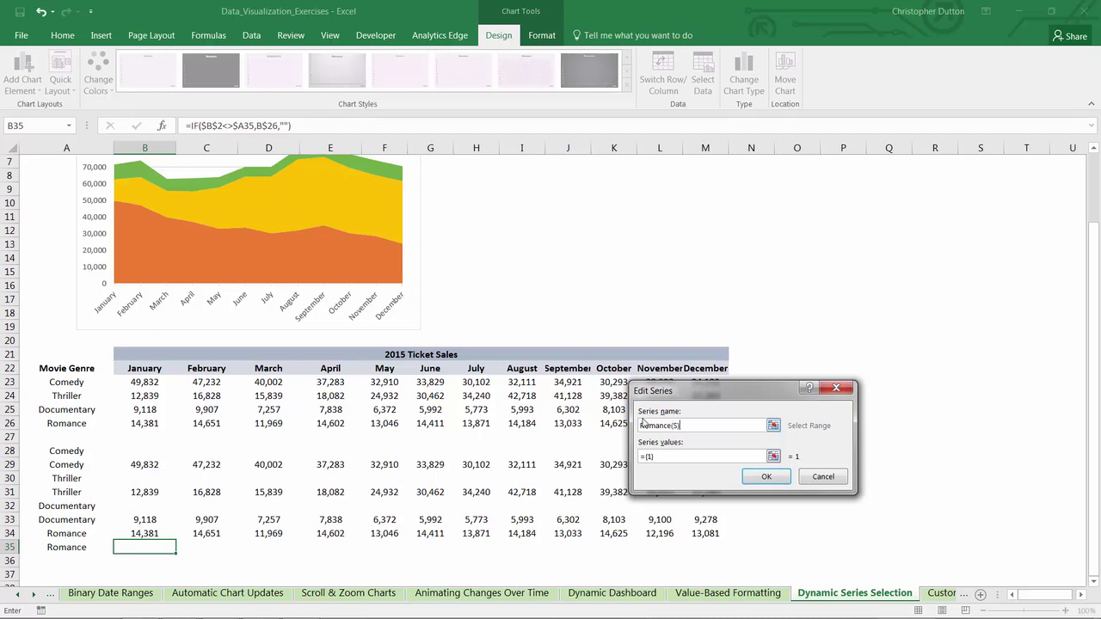
left_click(773, 456)
left_click_drag(150, 533, 707, 529)
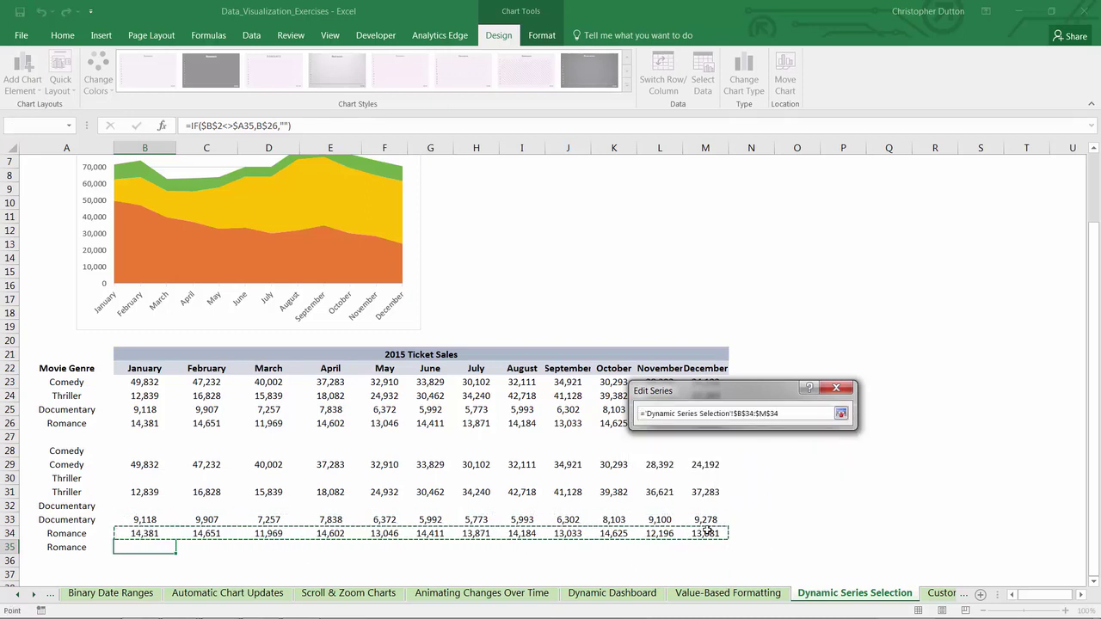
left_click(841, 414)
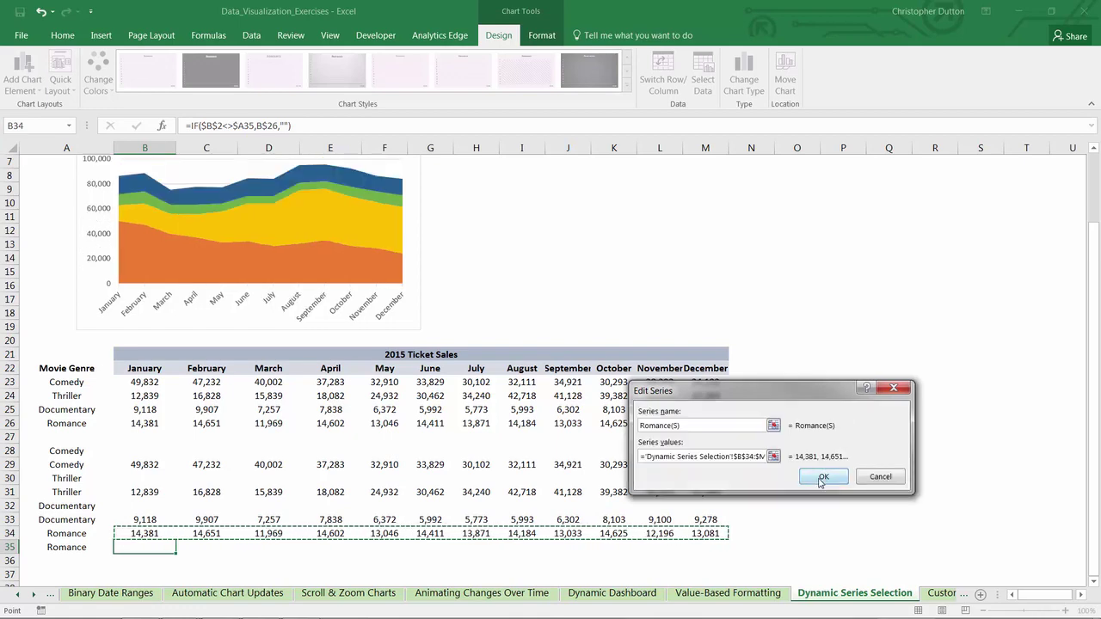
left_click(813, 478)
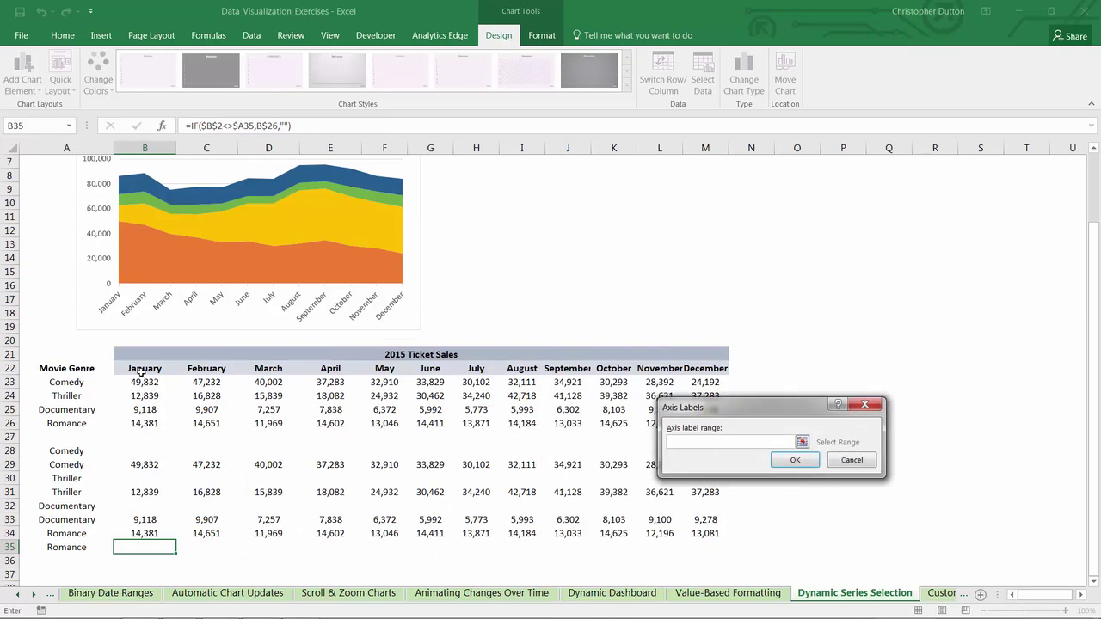
left_click_drag(145, 368, 705, 370)
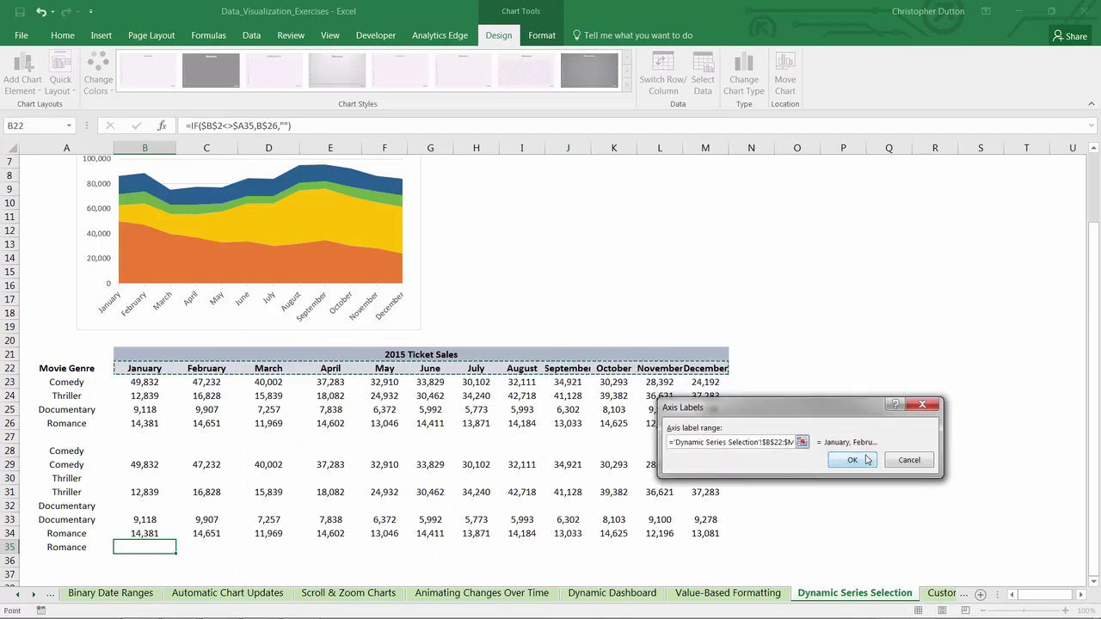
left_click(851, 460)
Step: Add a chart series named Romance(D) with the values in B35:M35 and axis labels in B22:M22, and apply the chart's data source changes
left_click(289, 433)
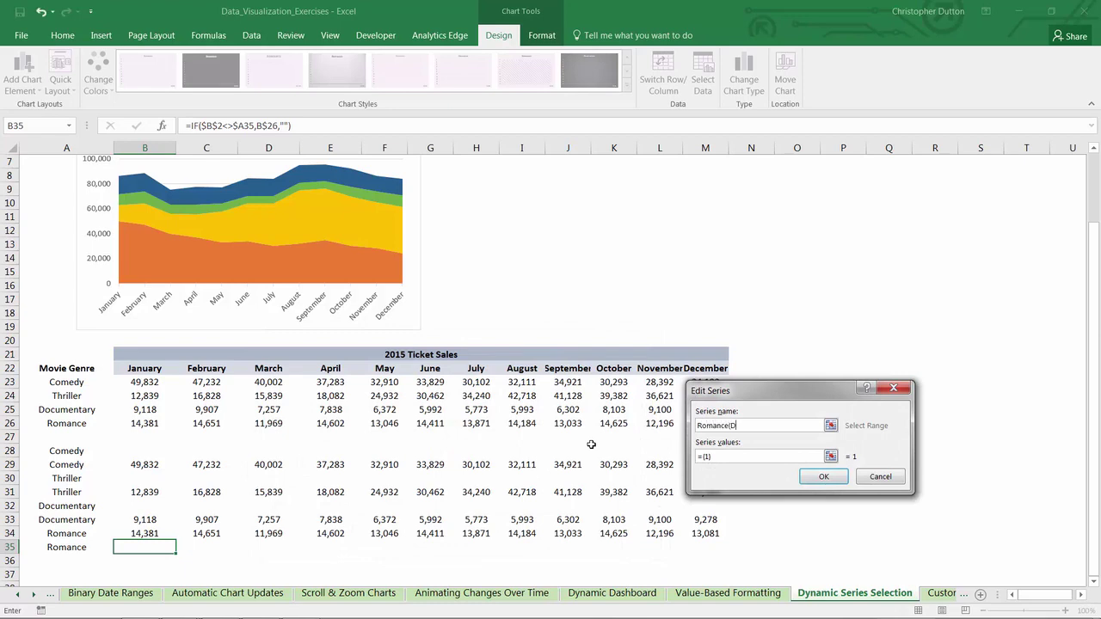
left_click(831, 455)
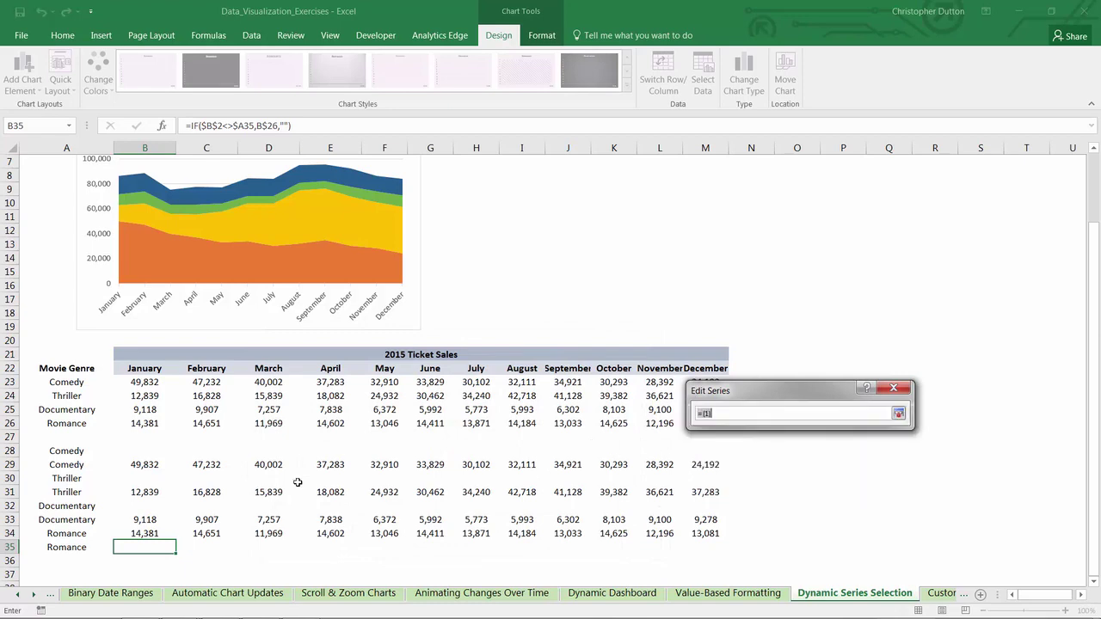
left_click_drag(147, 542, 723, 550)
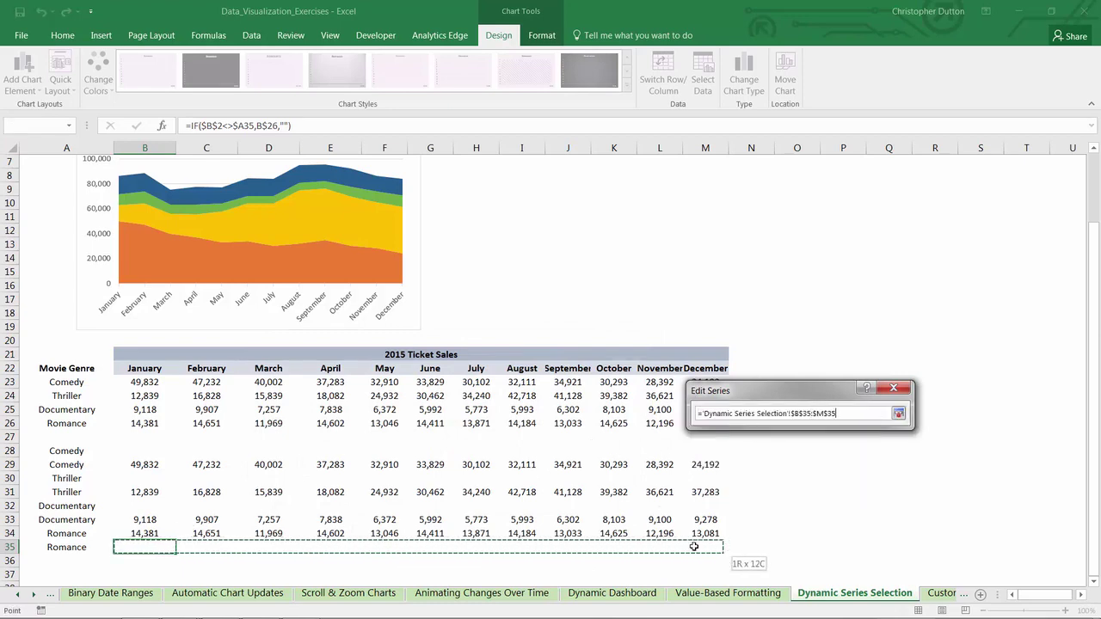
left_click(898, 414)
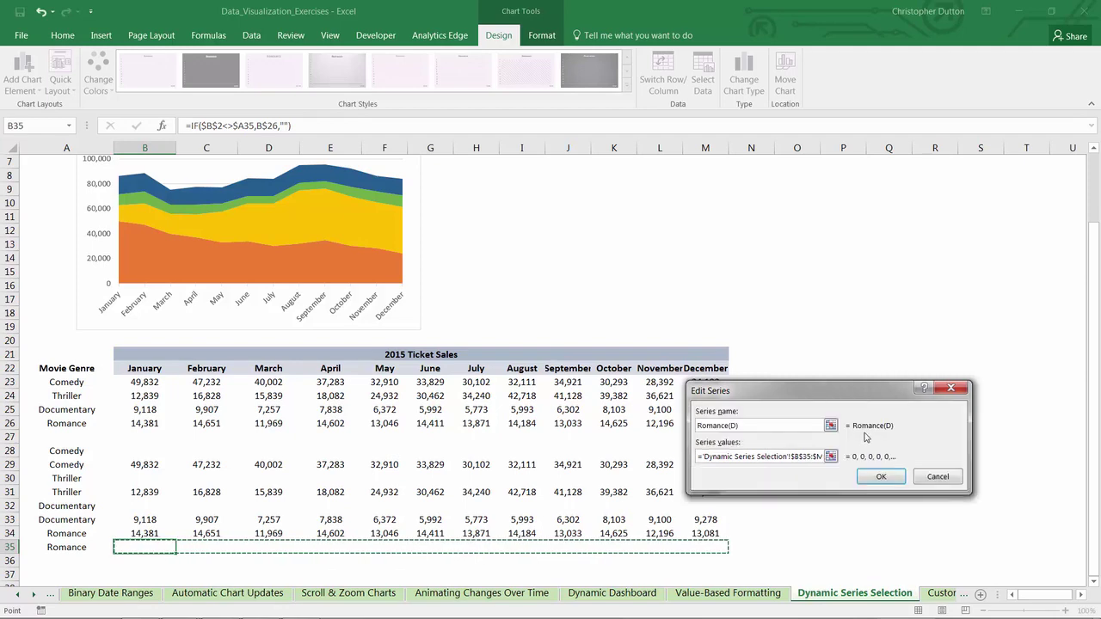
left_click(879, 477)
left_click(493, 433)
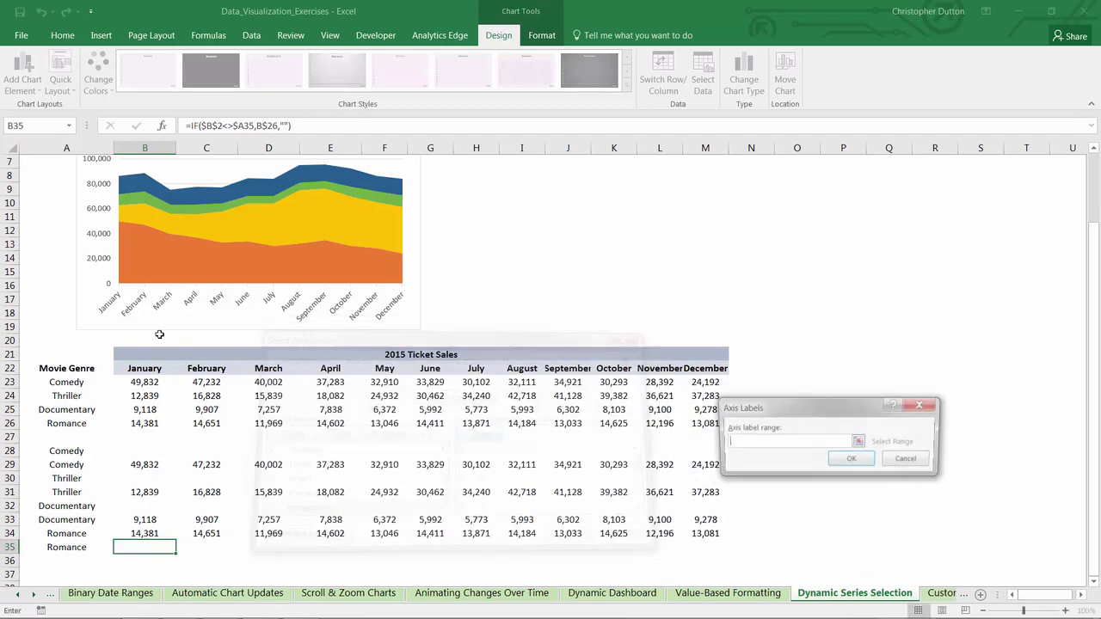
left_click_drag(145, 368, 705, 370)
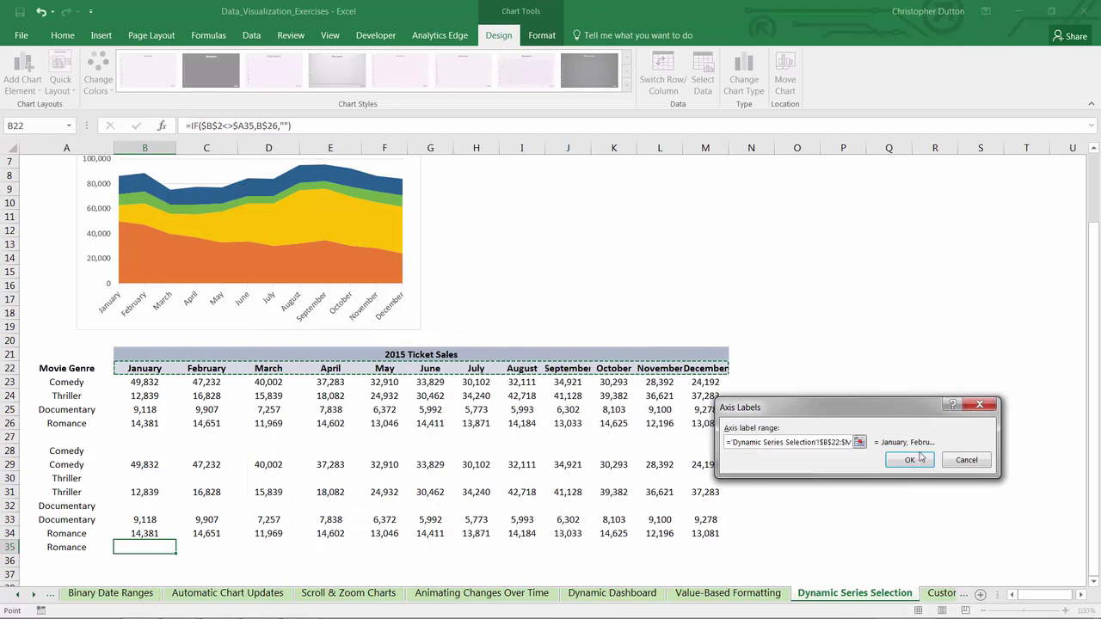
left_click(902, 460)
key("Return")
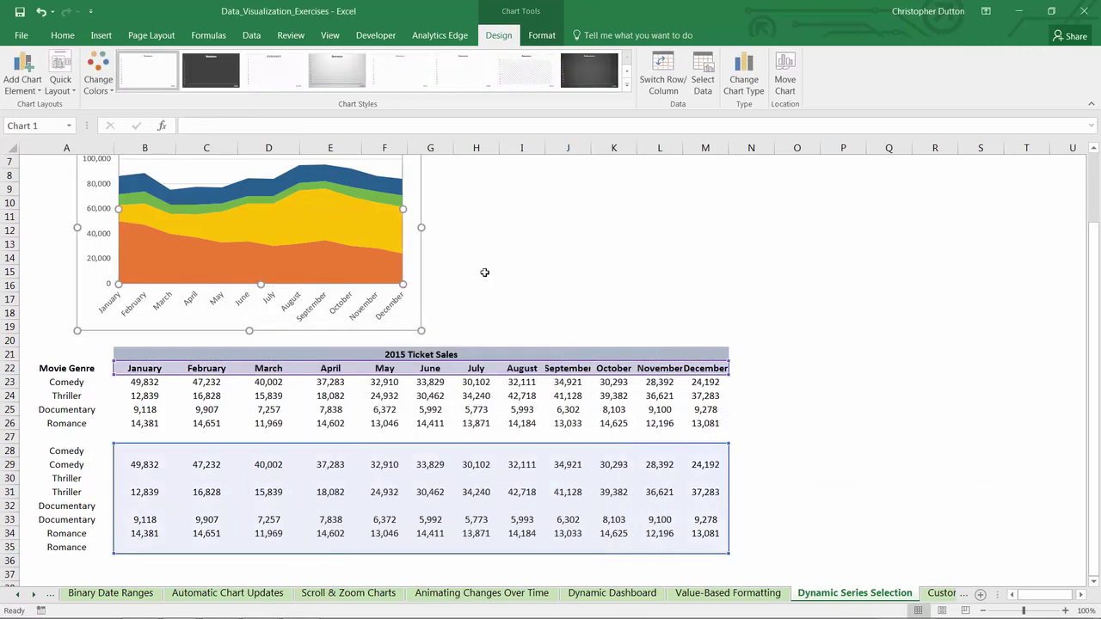
Step: Examine which helper rows feed the individual colored areas of the stacked area chart
scroll(484, 272, "up", 2)
left_click(476, 348)
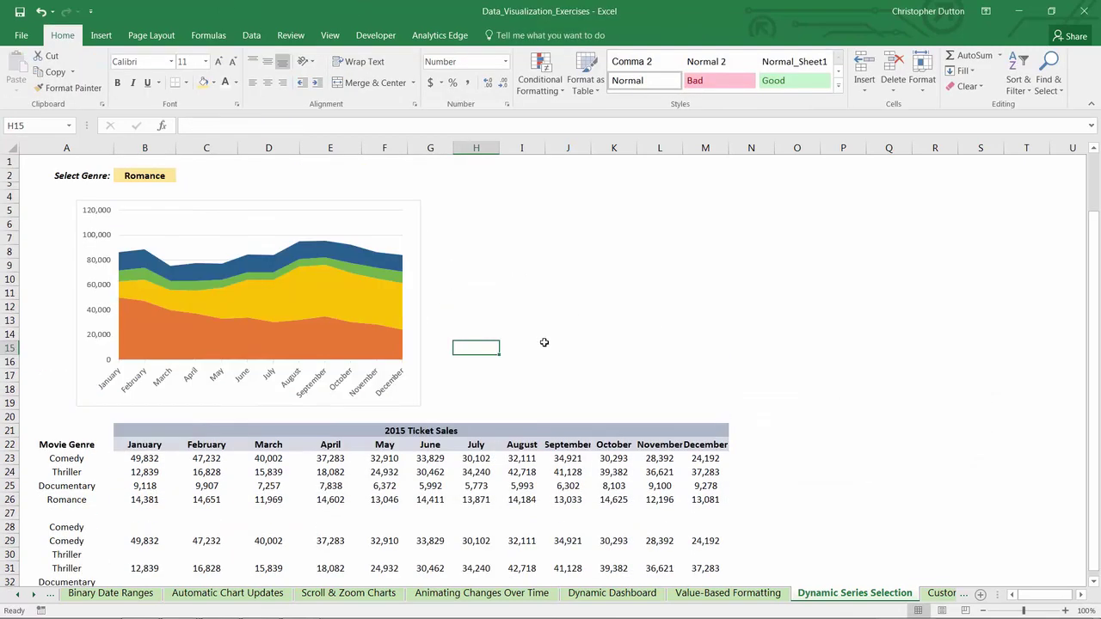
left_click(181, 274)
scroll(203, 272, "down", 1)
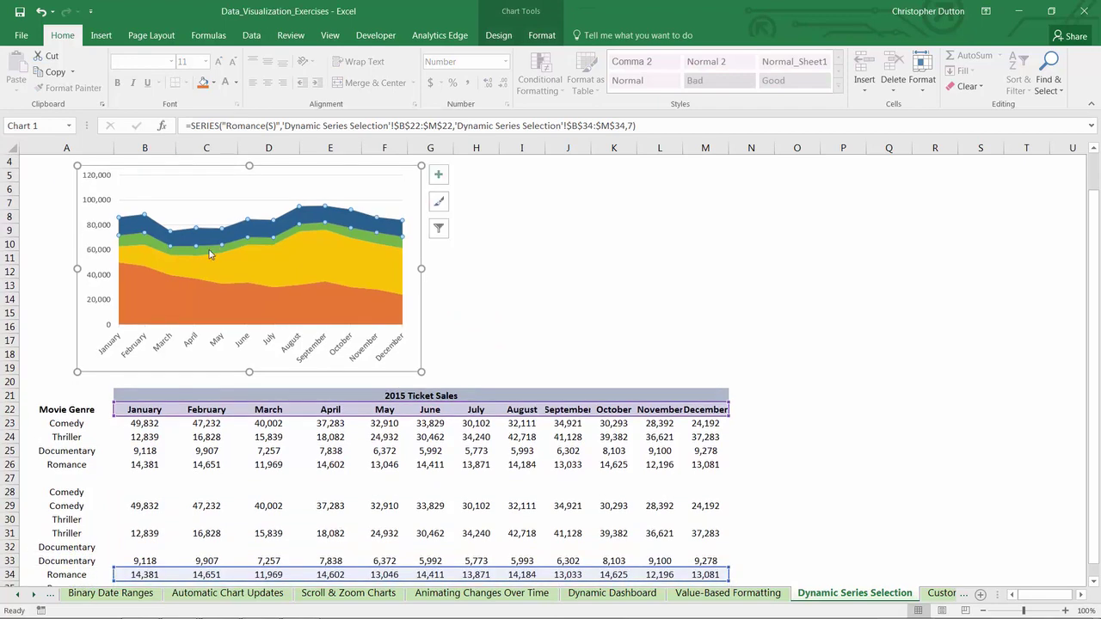
left_click(210, 254)
left_click(267, 277)
left_click(248, 301)
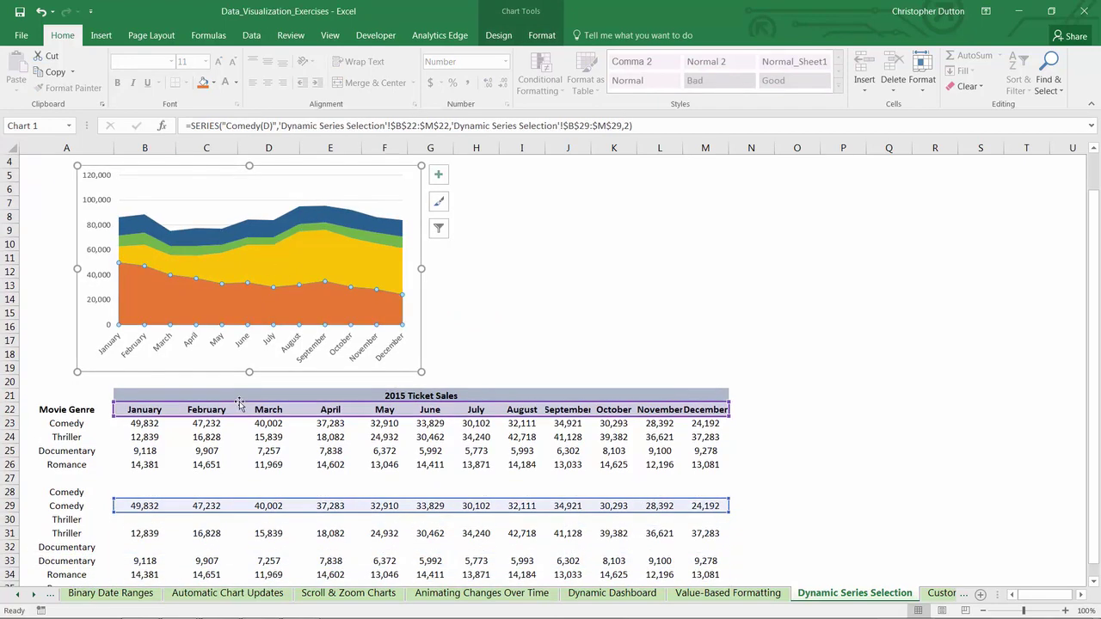
scroll(240, 405, "down", 2)
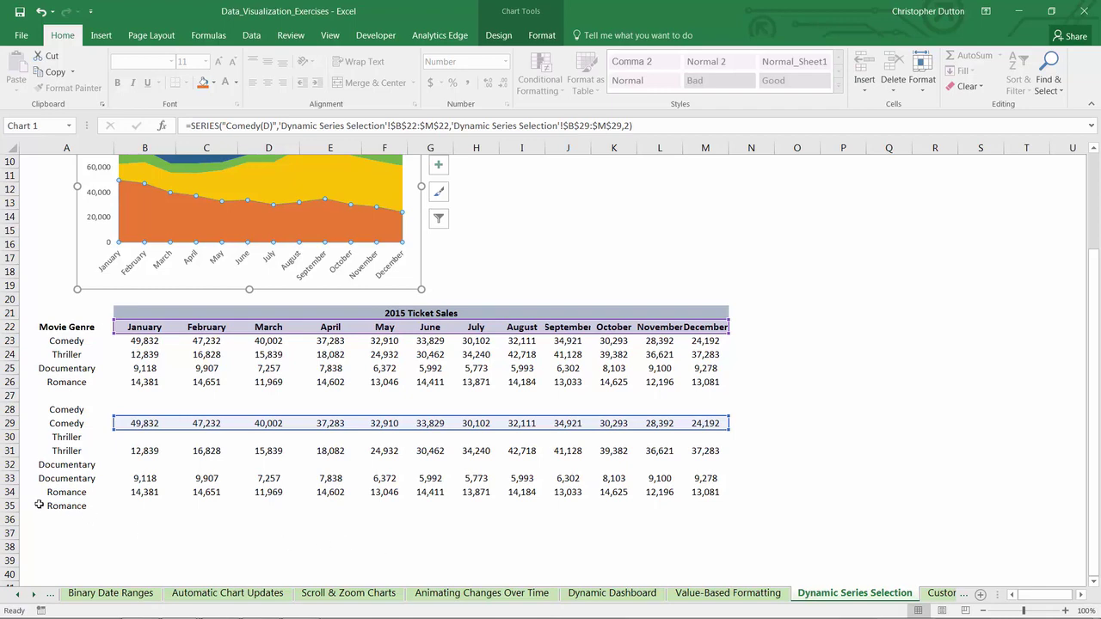
scroll(693, 419, "up", 3)
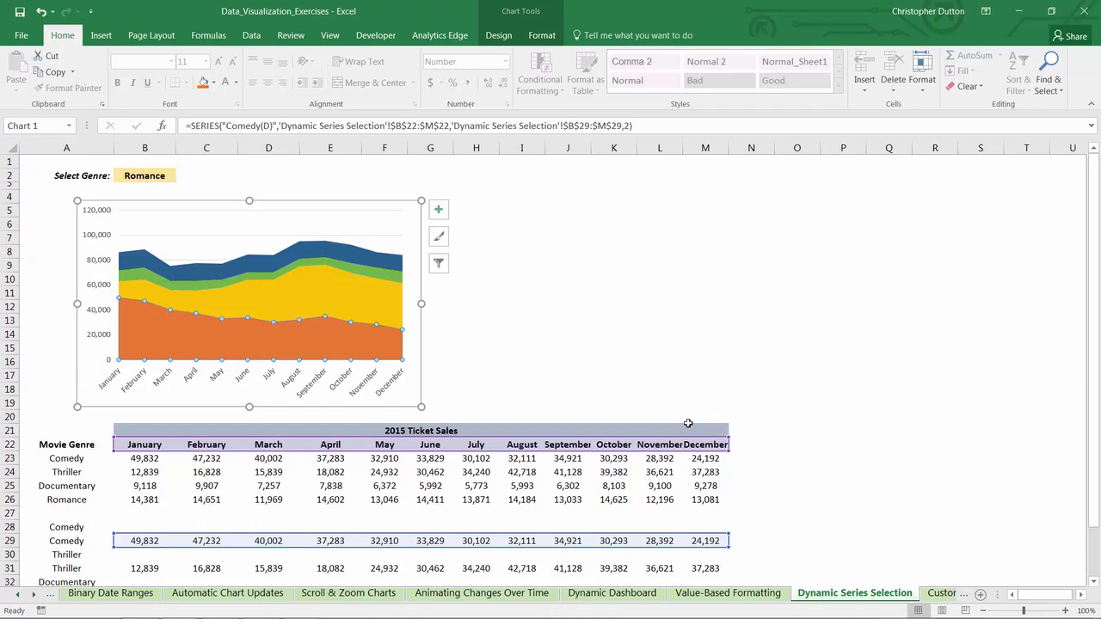
Step: Open the data series formatting options from the Comedy(D) area and select the Romance(S) area in the chart
right_click(322, 343)
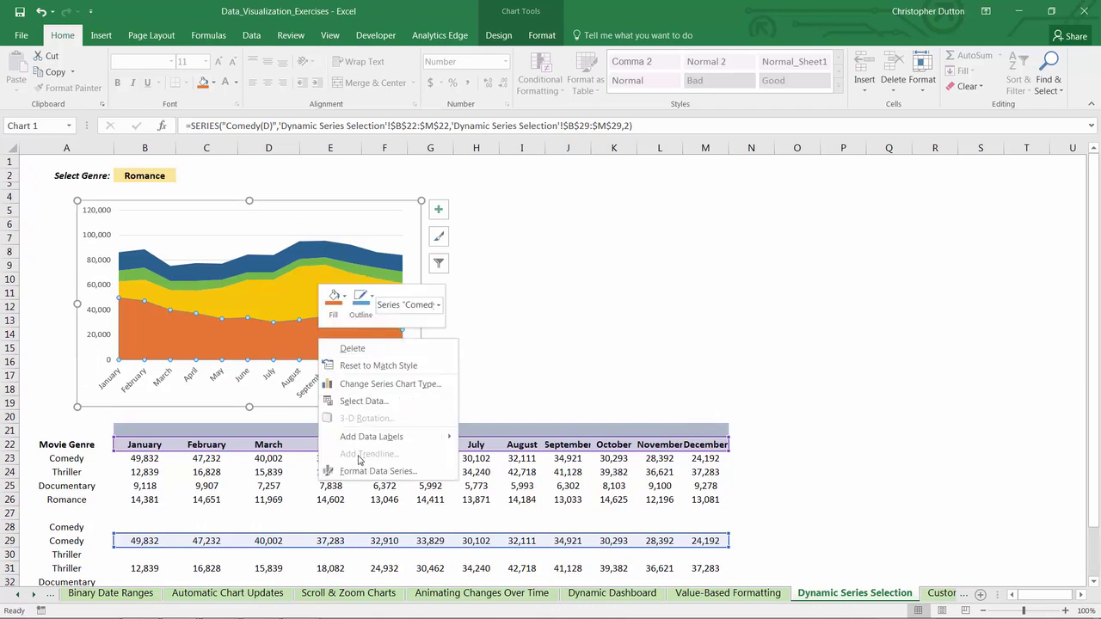
key("Escape")
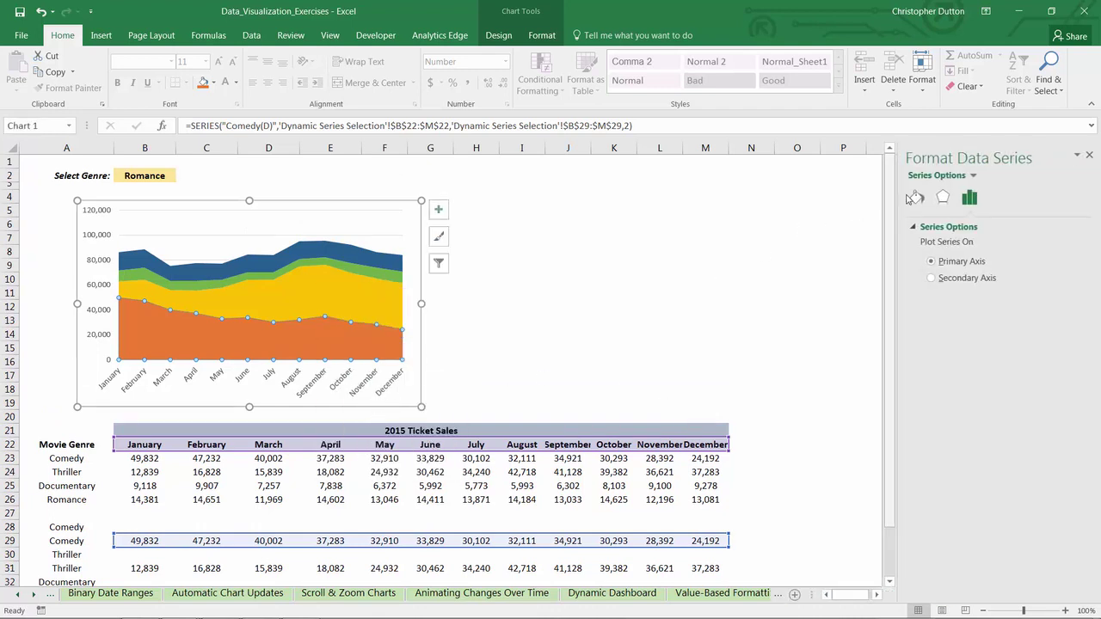
left_click(974, 175)
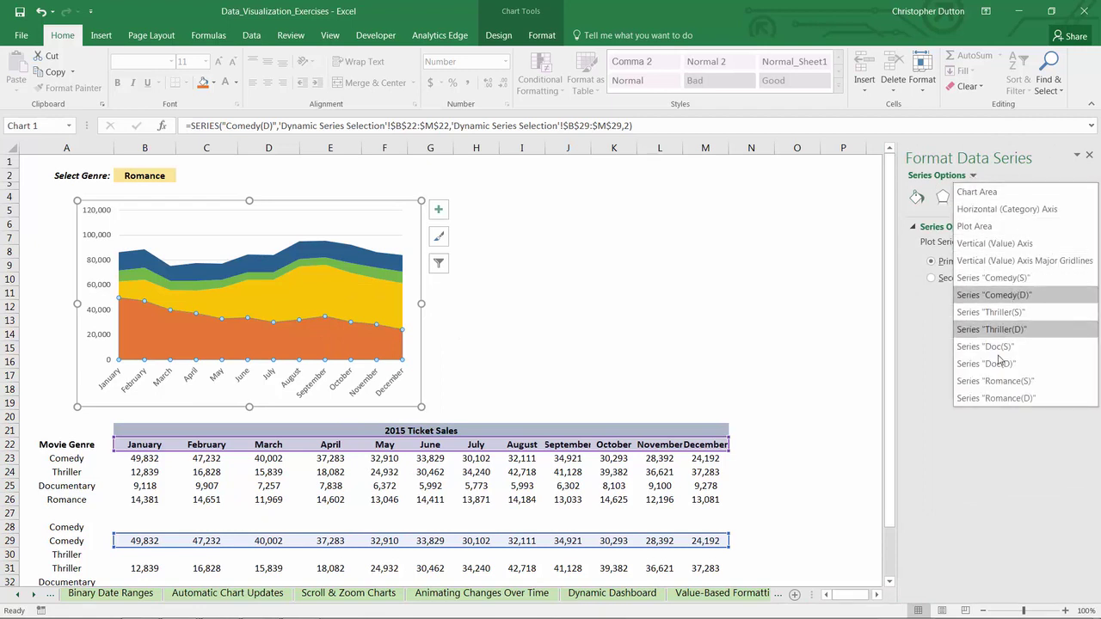
left_click(307, 290)
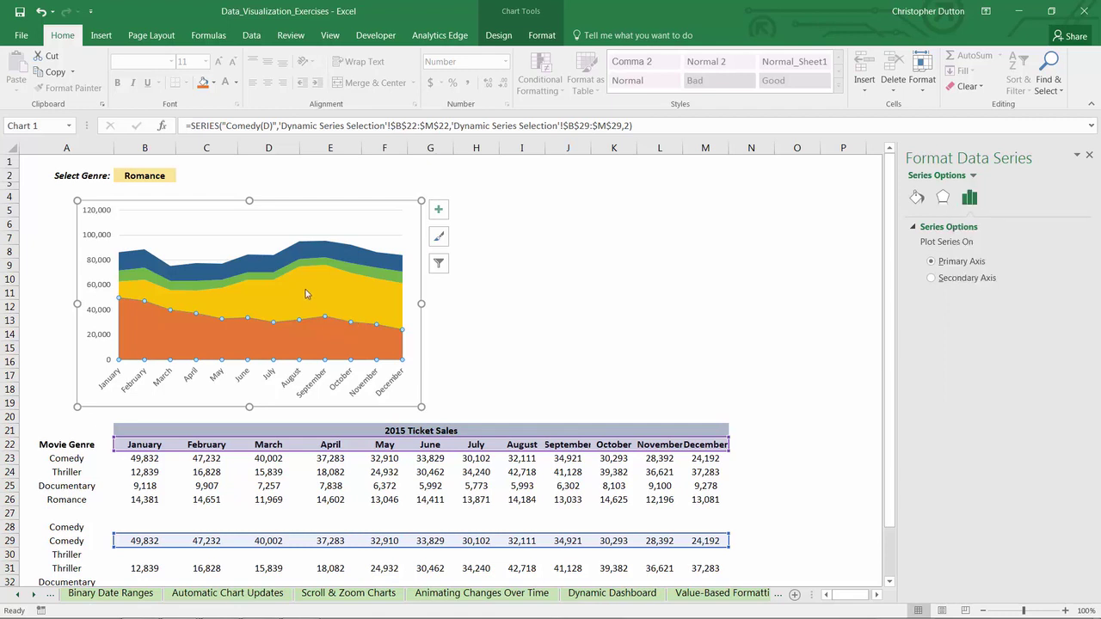
right_click(305, 290)
key("Escape")
left_click(266, 261)
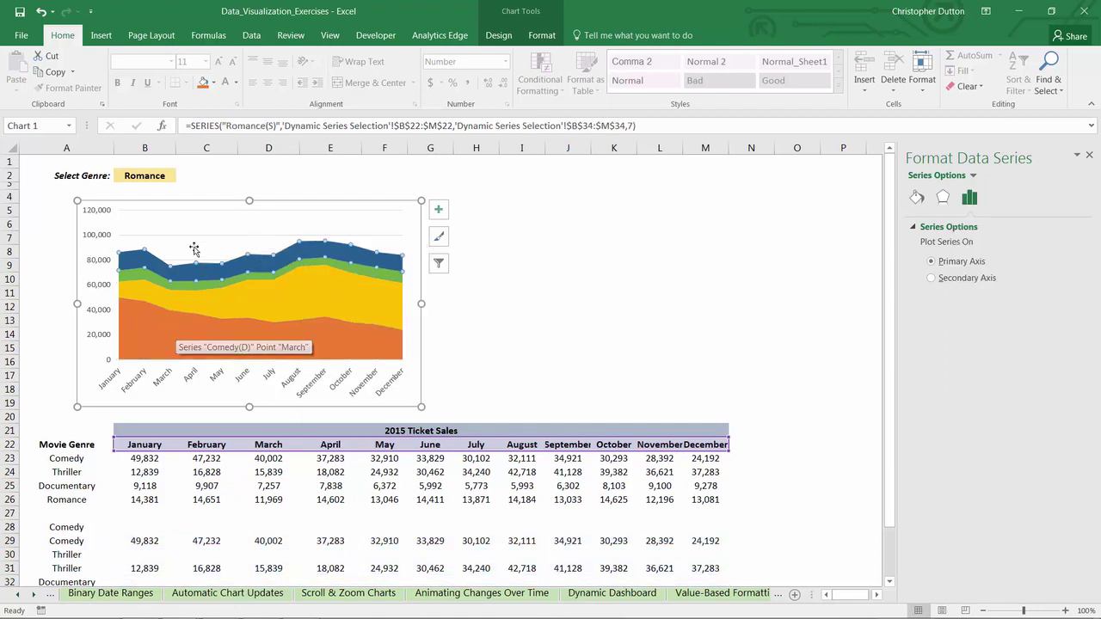
scroll(196, 315, "down", 2)
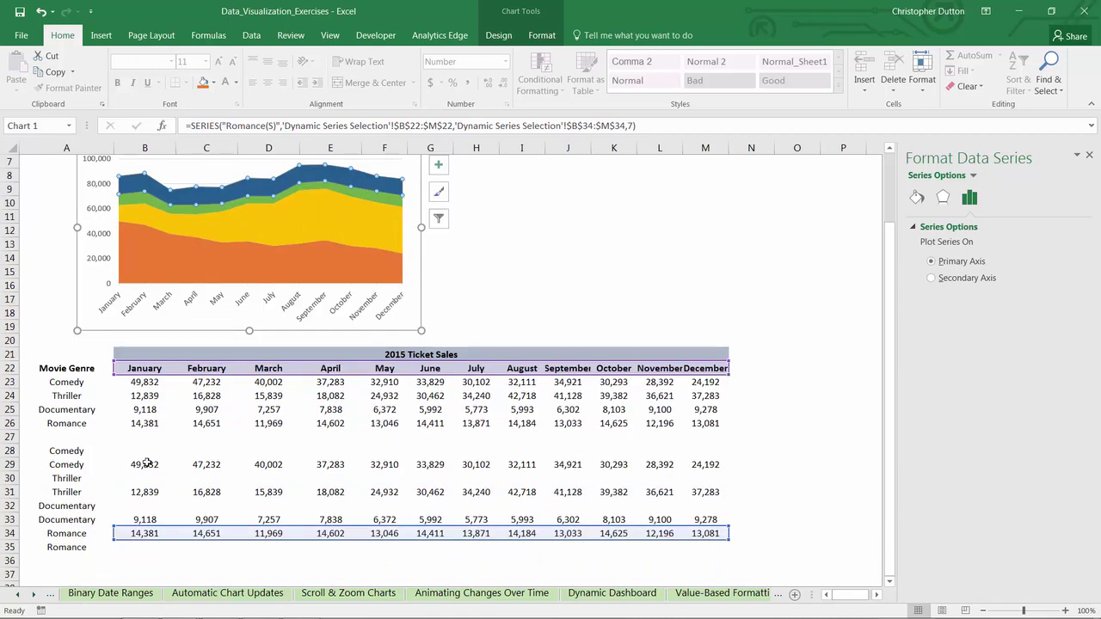
Step: Give the Comedy(S) series a solid fill in the theme color Blue, Accent 5
scroll(125, 519, "up", 2)
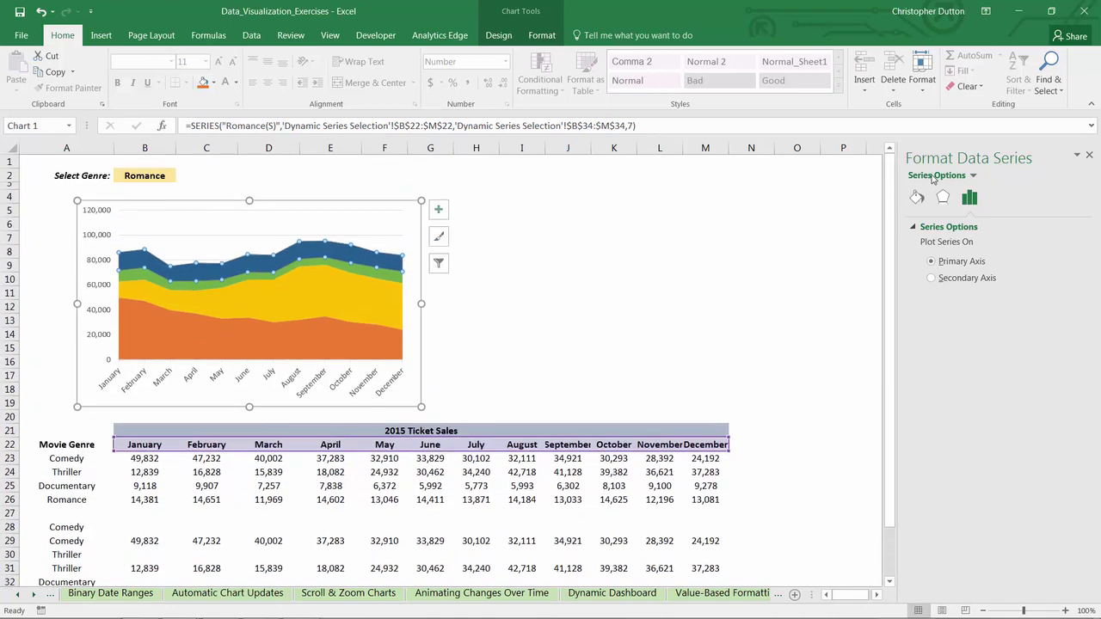
left_click(971, 178)
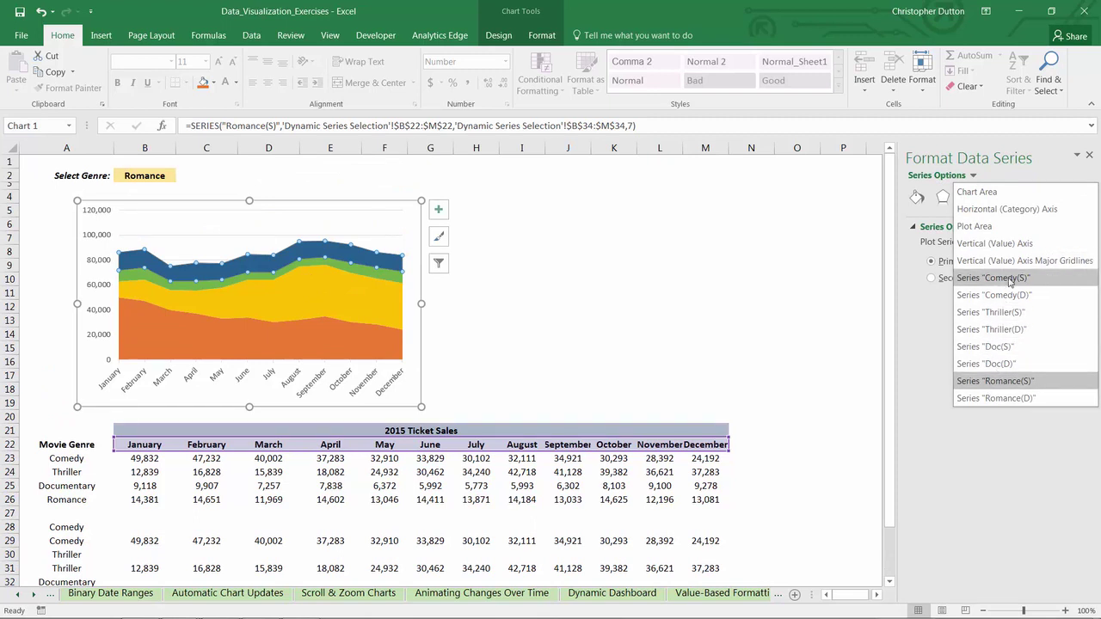
left_click(1010, 280)
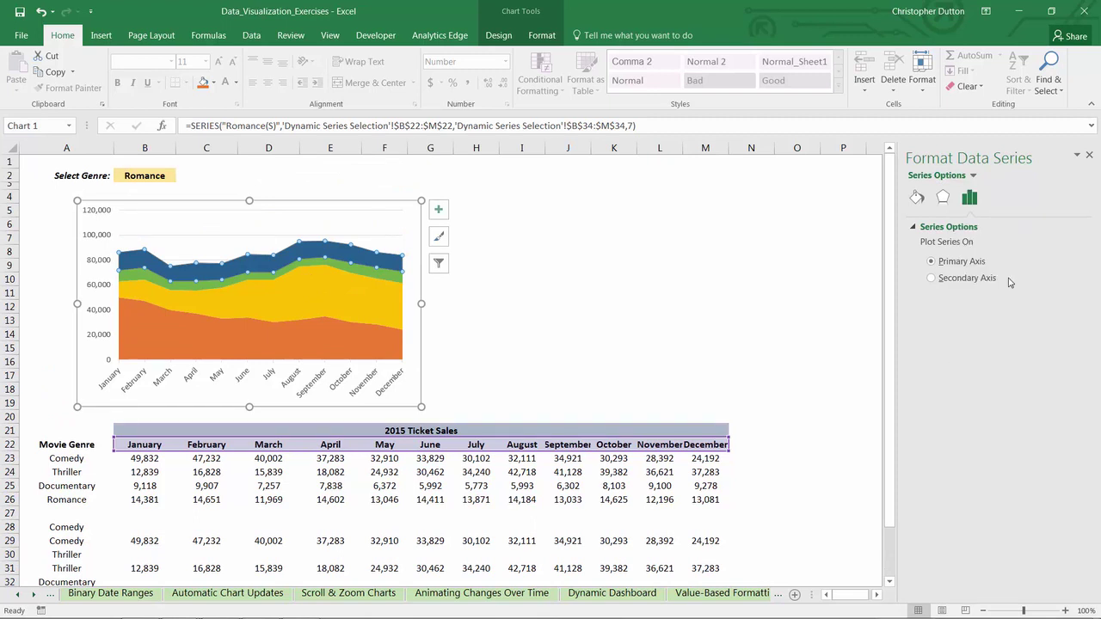
left_click(917, 199)
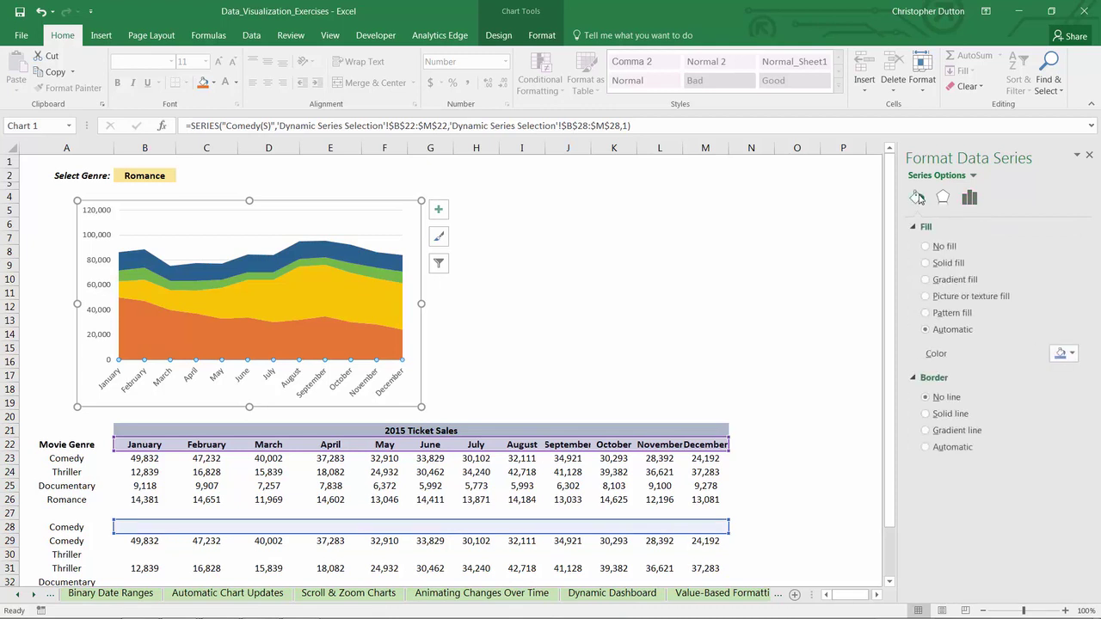
left_click(926, 263)
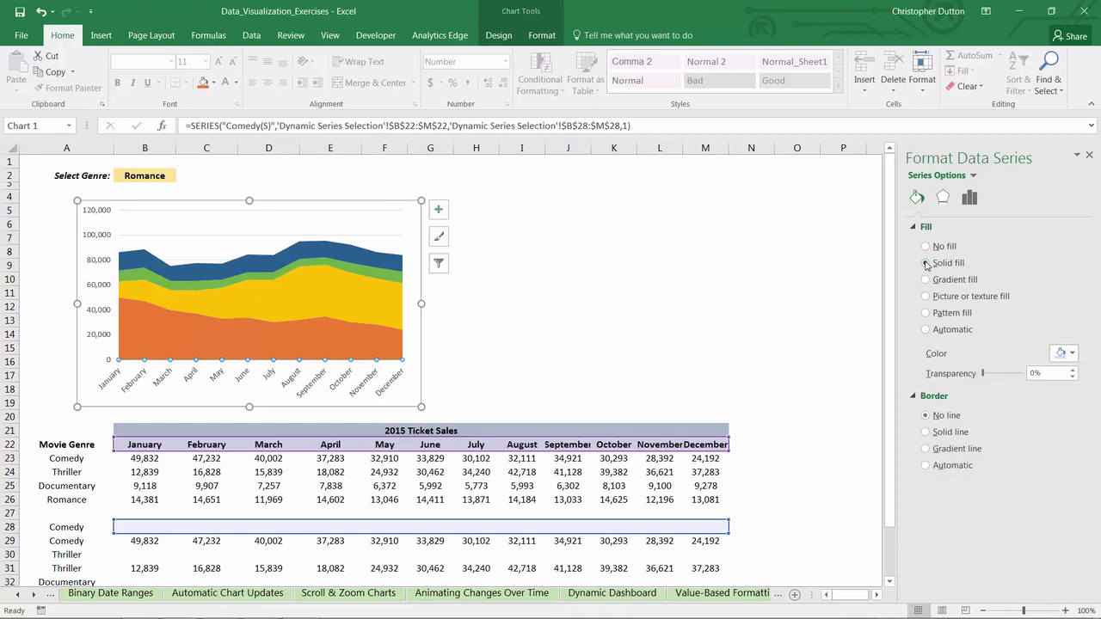
left_click(1060, 353)
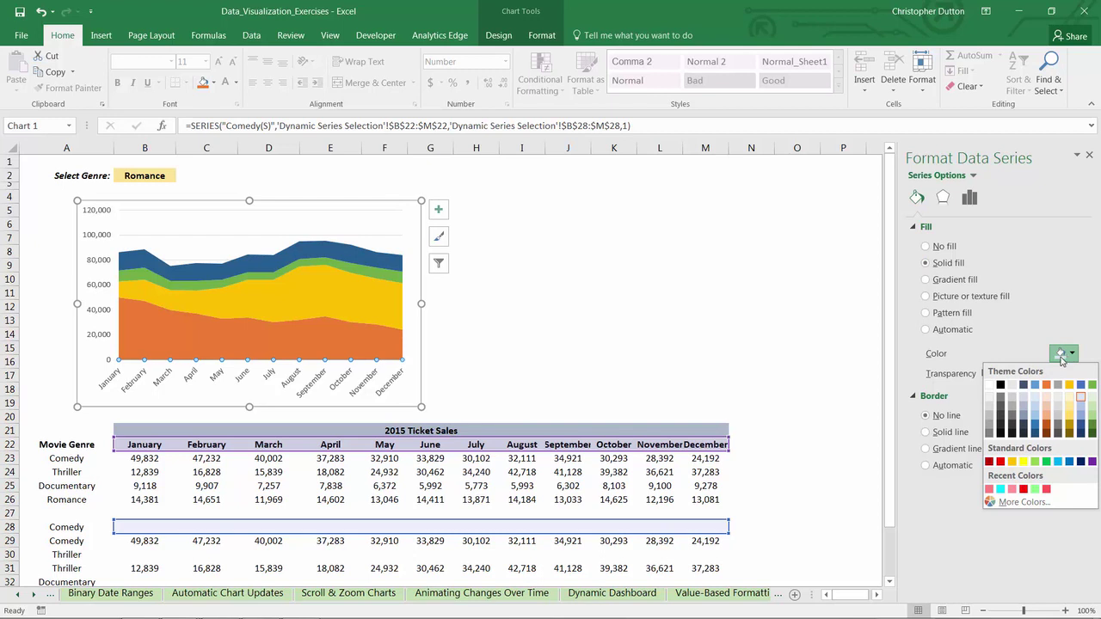
left_click(1080, 386)
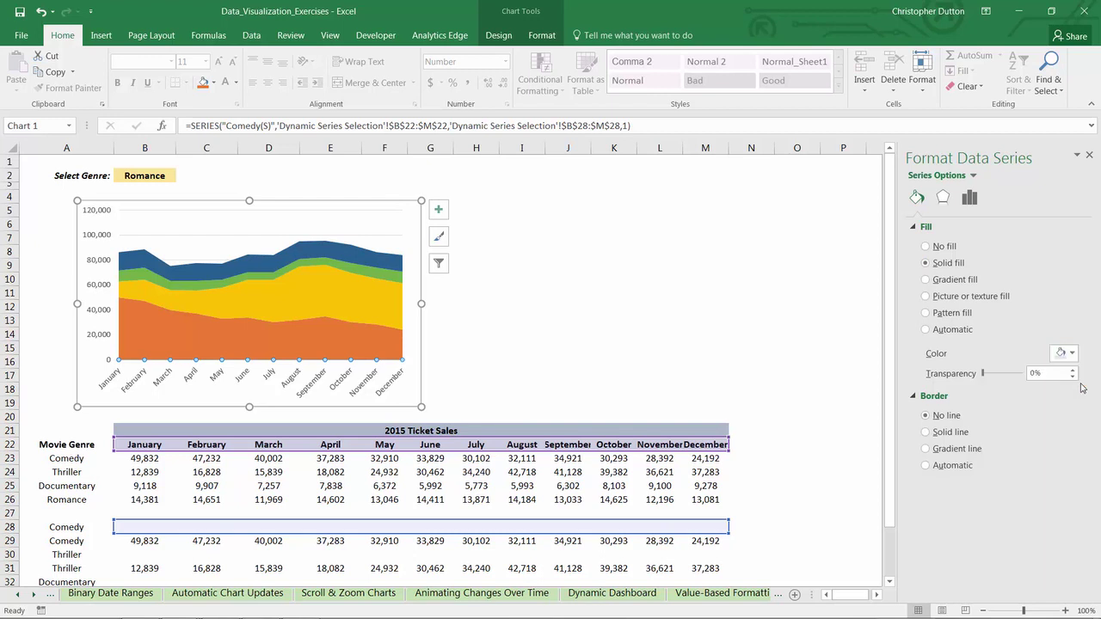
Step: Fill the Comedy(D) series with the lightest theme tint of Blue, Accent 5
left_click(974, 177)
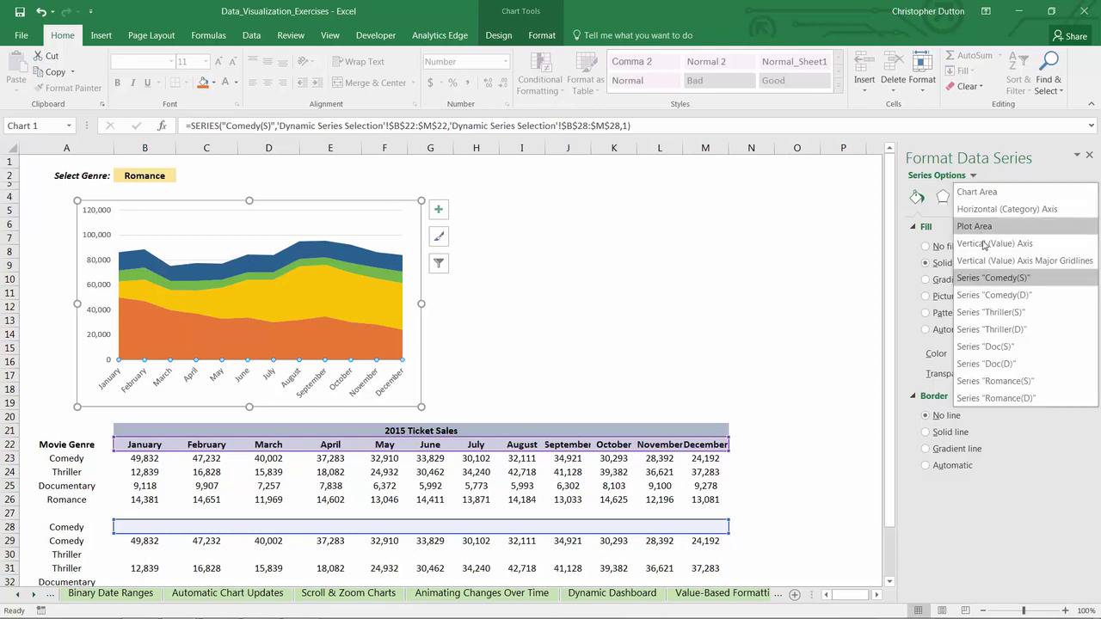
left_click(989, 295)
left_click(1068, 355)
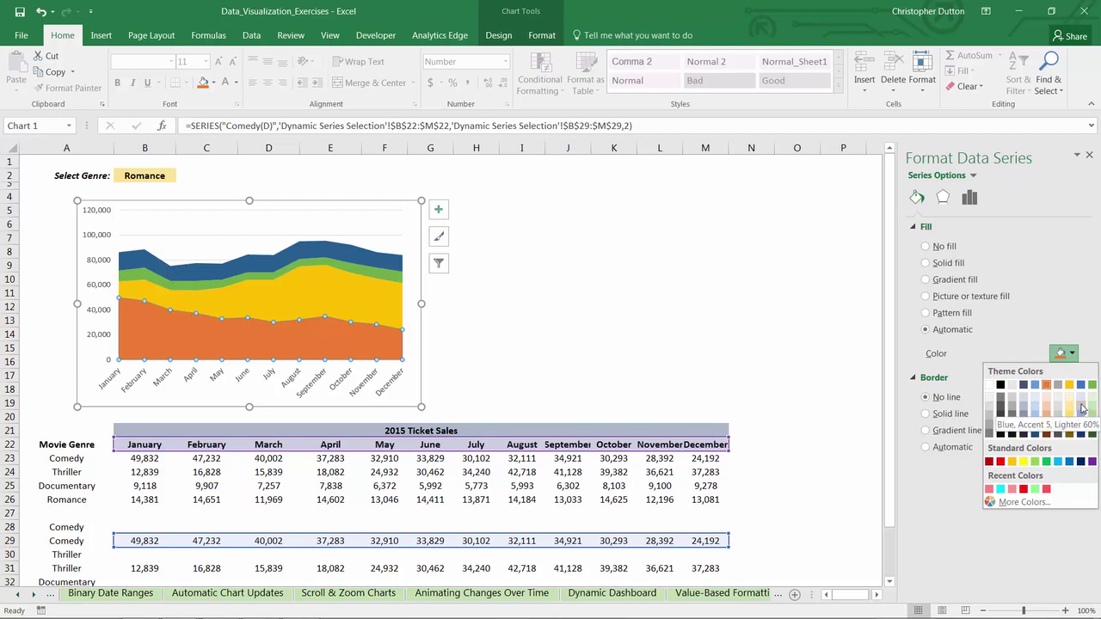
left_click(1082, 409)
left_click(1075, 361)
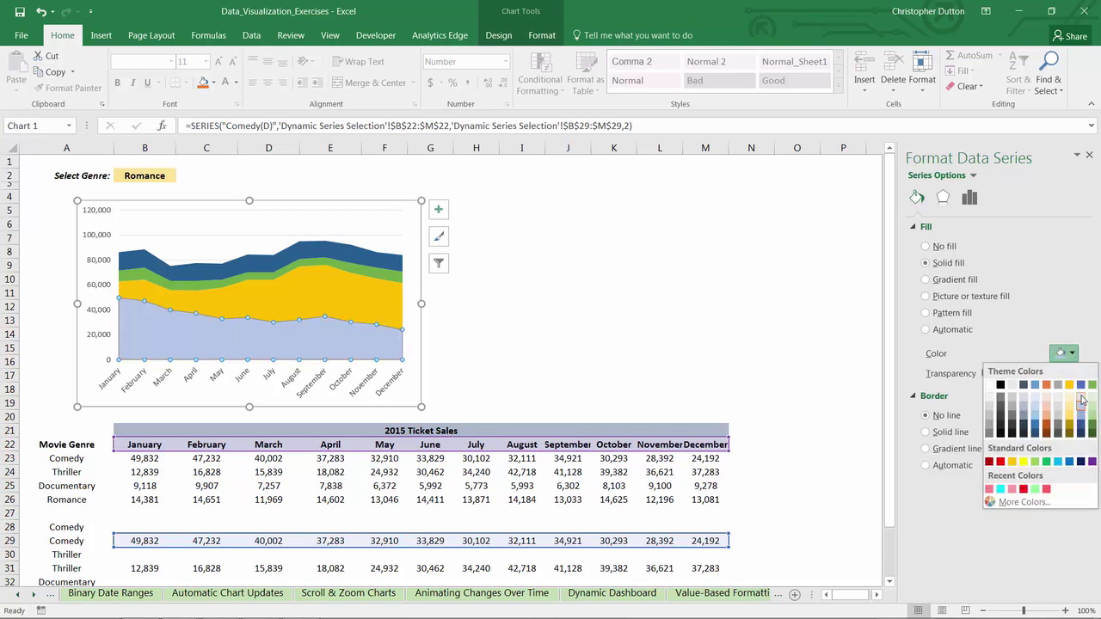
left_click(1083, 400)
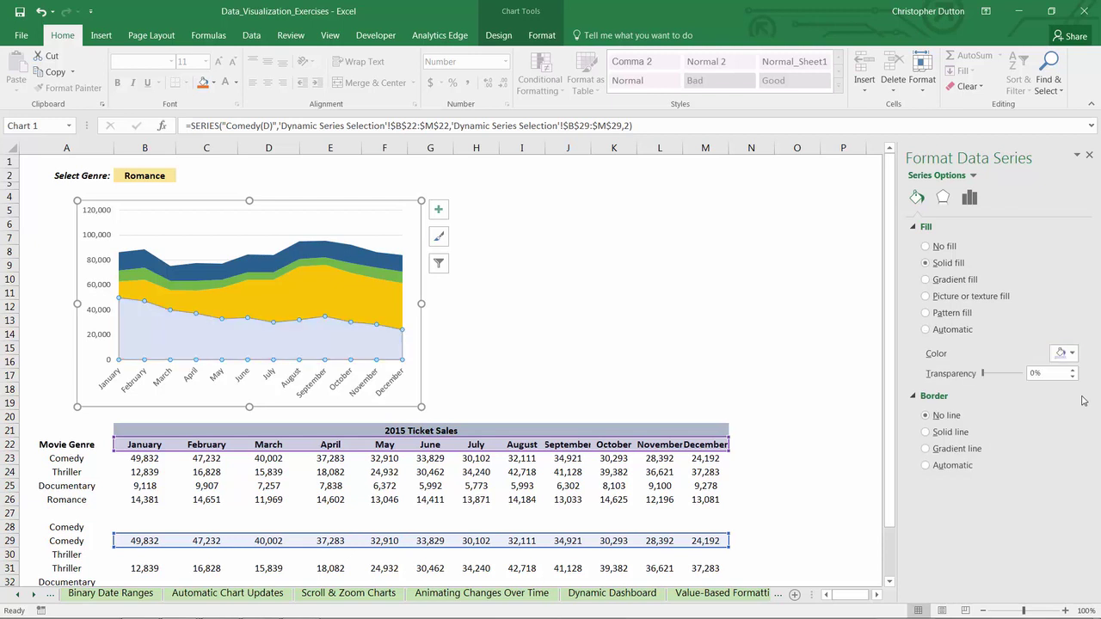
Step: Fill the Thriller(S) series with the solid orange theme color and the Thriller(D) series with the lightest tint of the same orange
left_click(973, 177)
left_click(1007, 314)
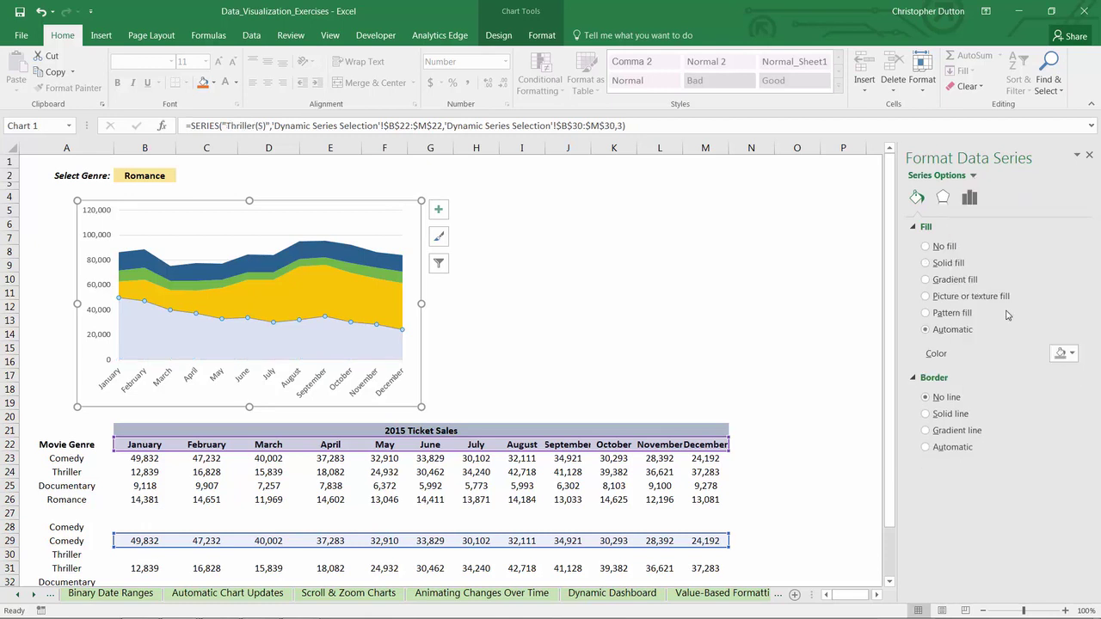
left_click(1069, 356)
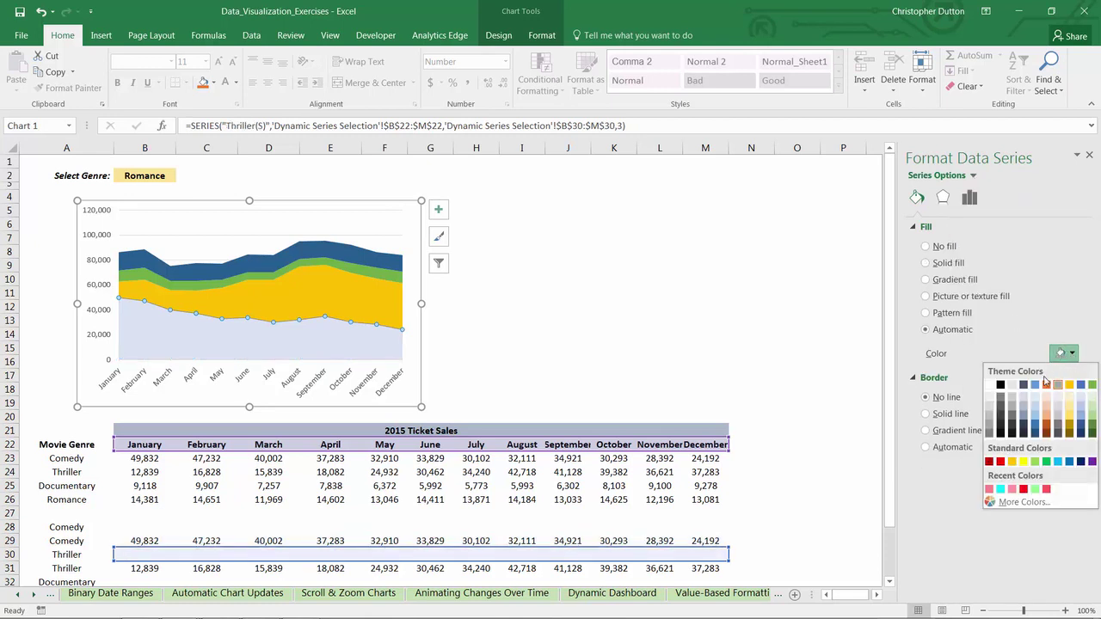
left_click(1046, 385)
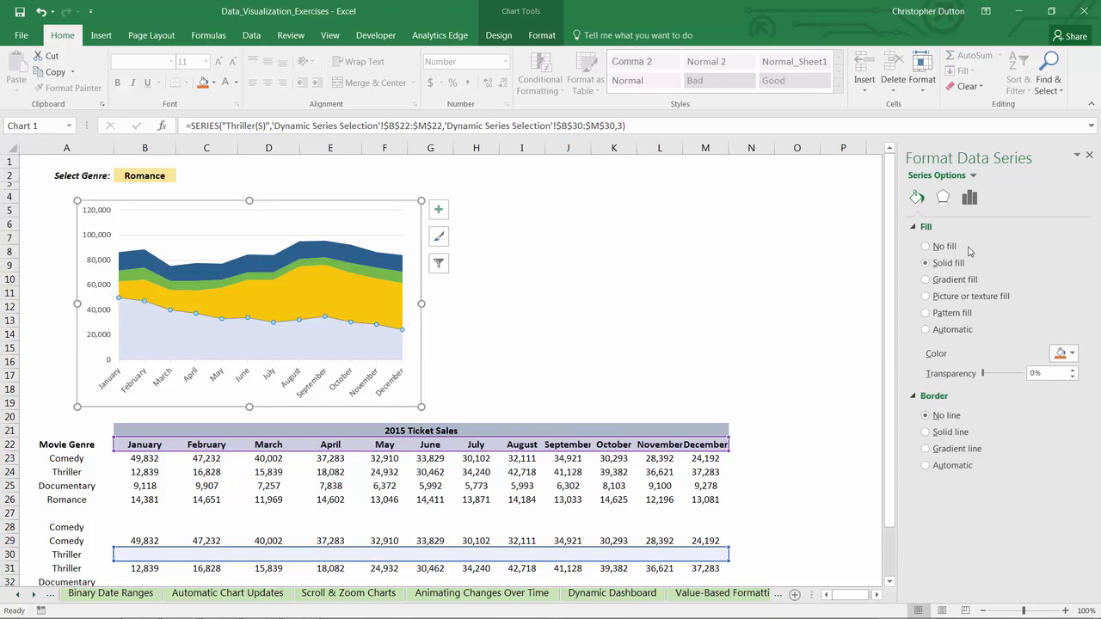
left_click(973, 177)
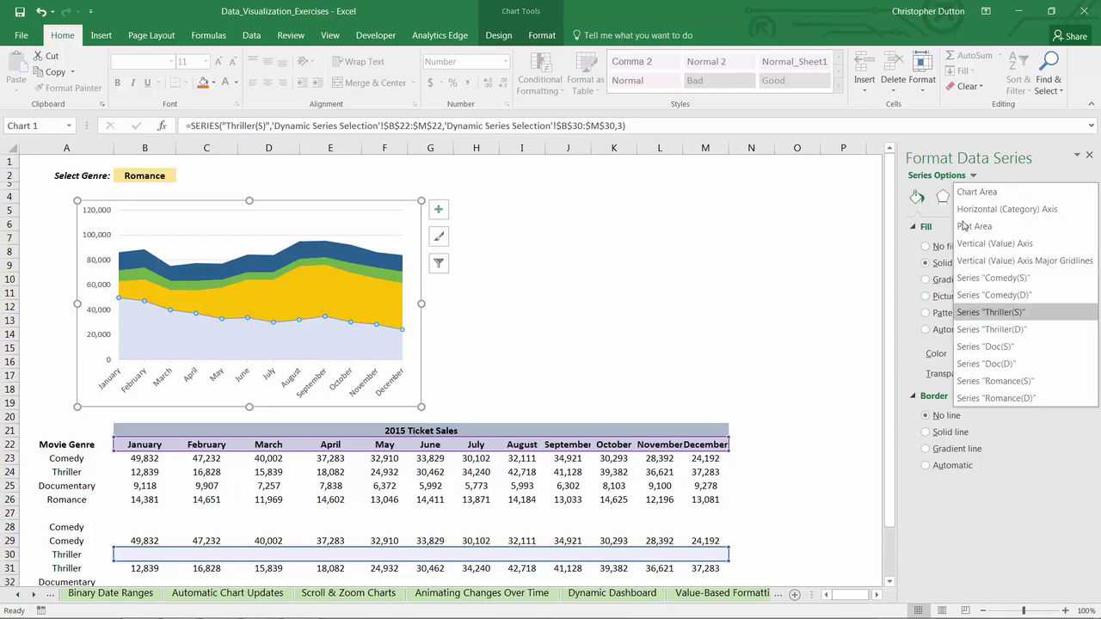
left_click(990, 335)
left_click(1070, 354)
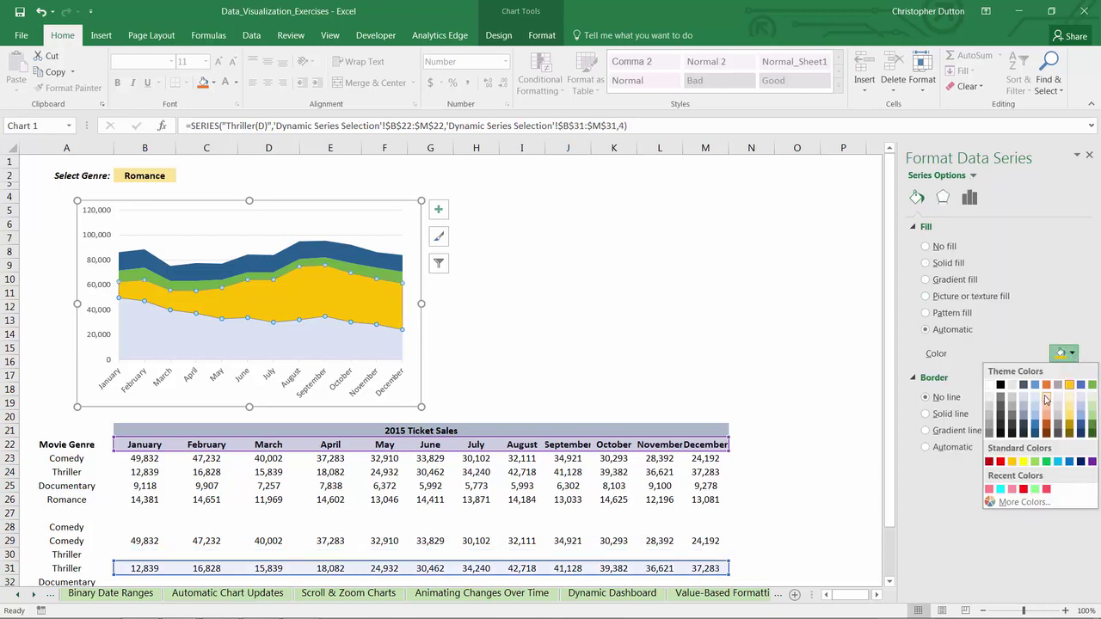
left_click(1046, 400)
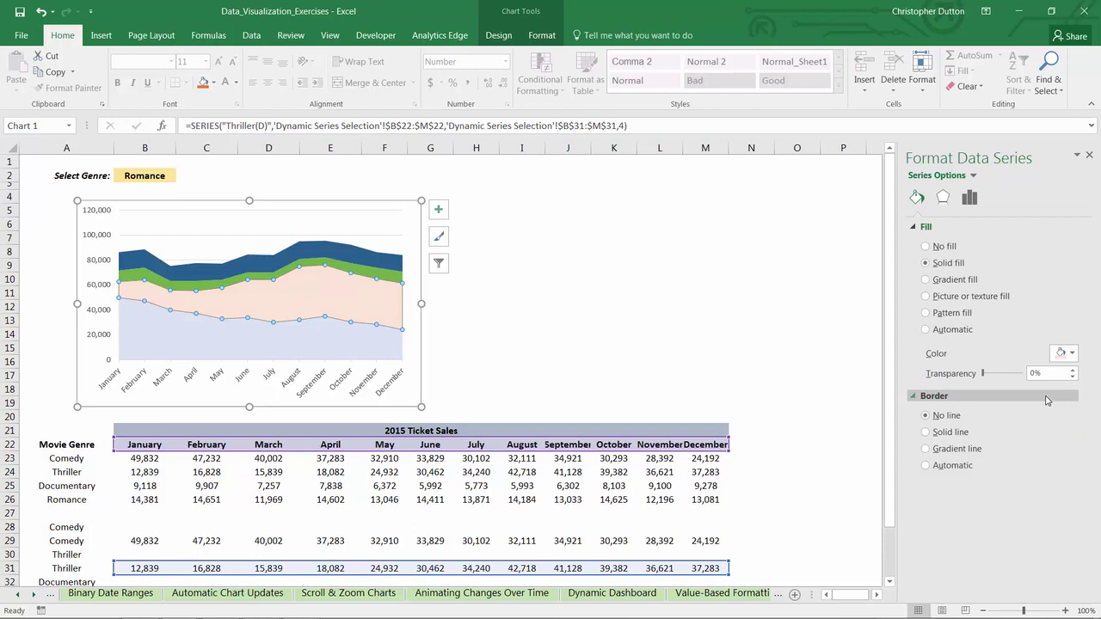
Step: Fill the Doc(S) series with the solid gold theme color and the Doc(D) series with the lightest tint of that gold
left_click(974, 177)
left_click(985, 347)
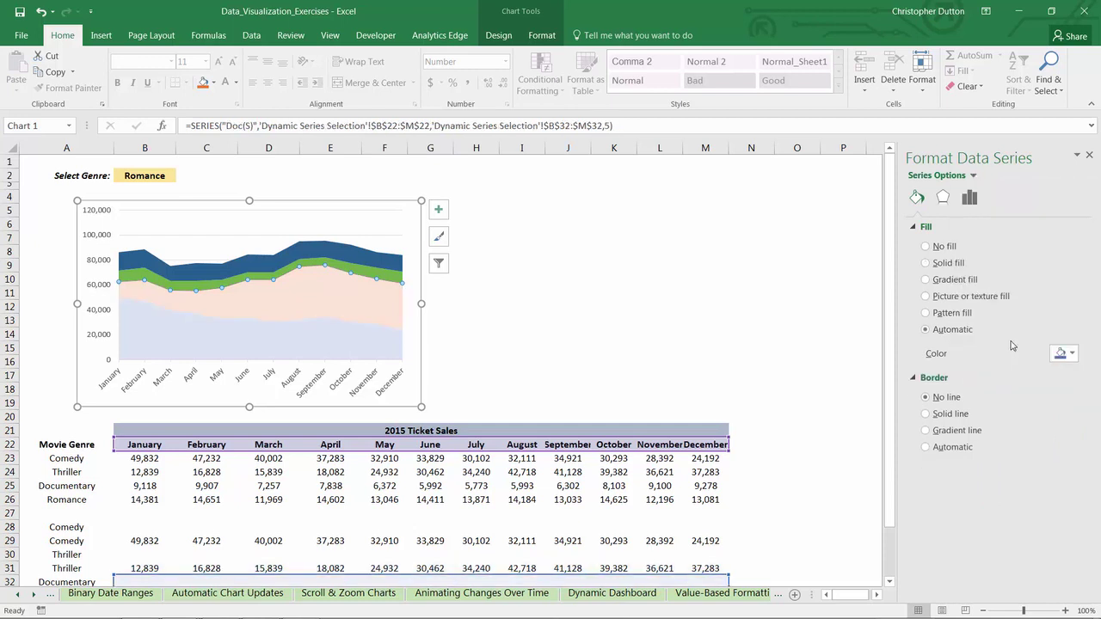
left_click(1072, 354)
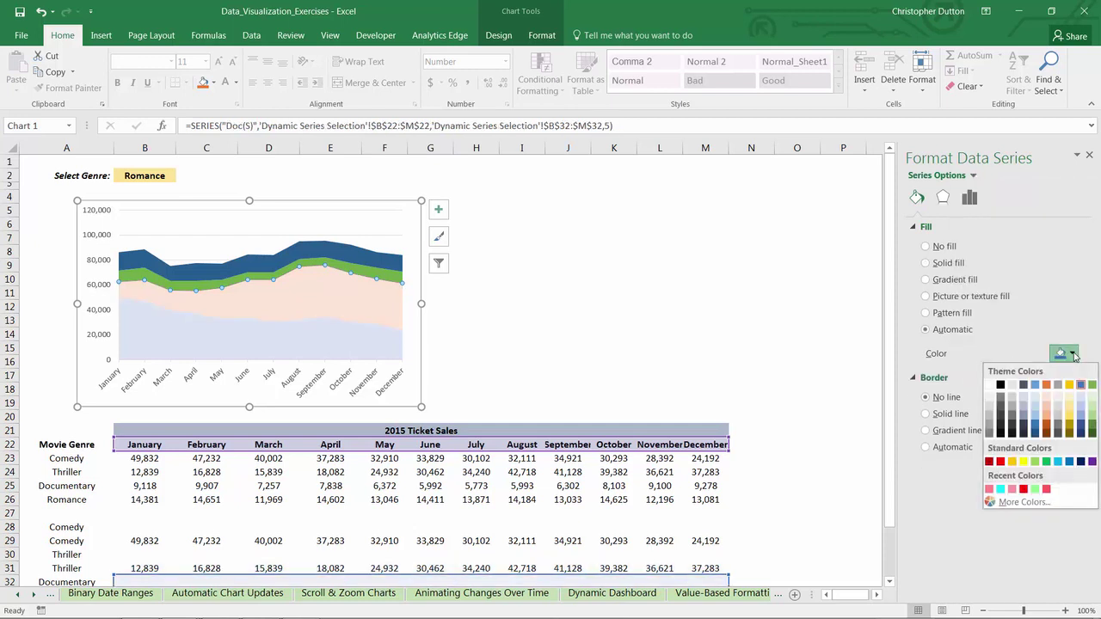
left_click(1069, 385)
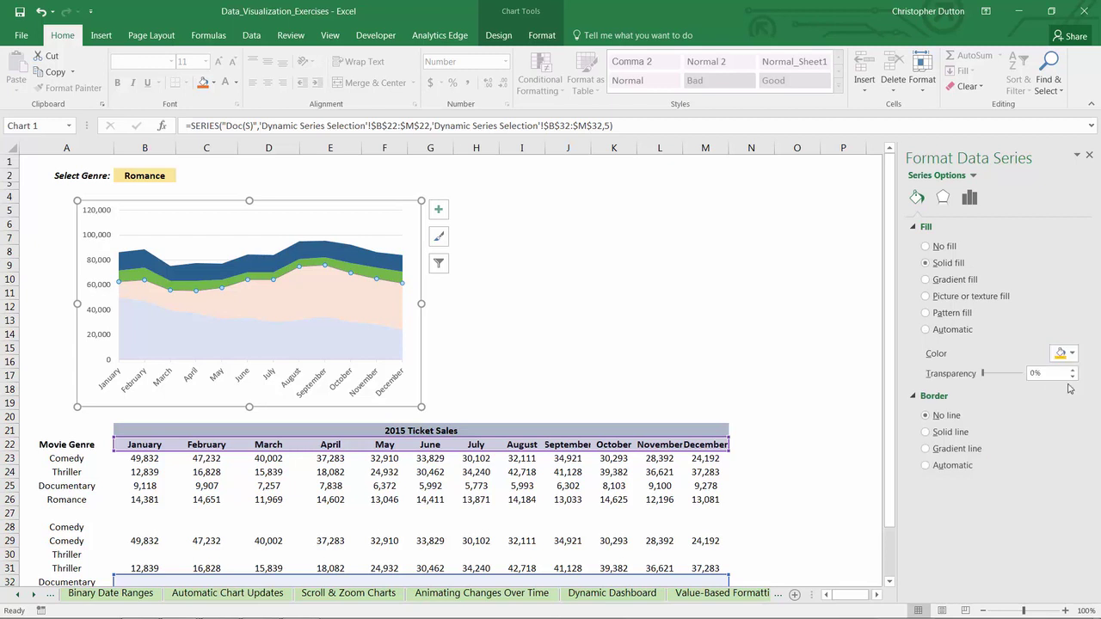
left_click(973, 176)
left_click(1002, 364)
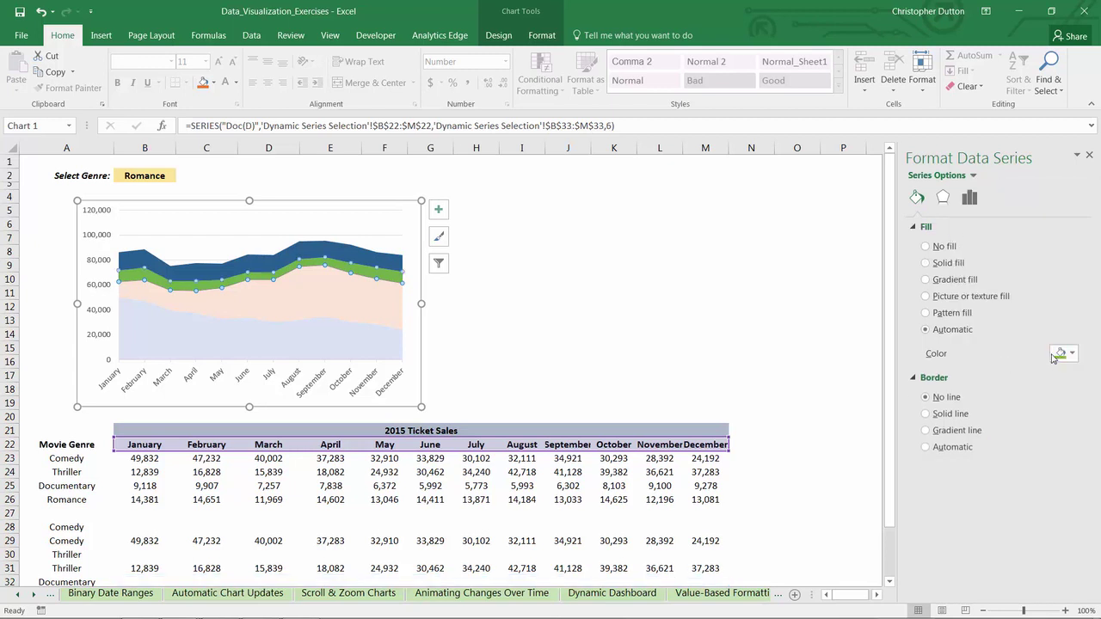
left_click(1070, 354)
left_click(1069, 398)
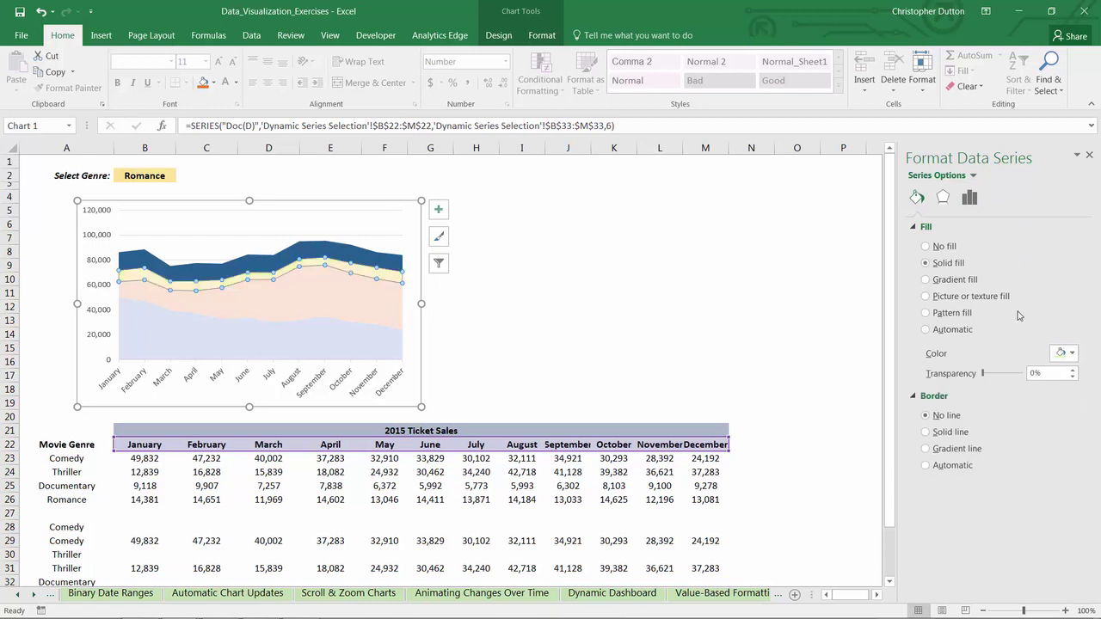
Step: Fill the Romance(S) series with the green theme color and Romance(D) with its lightest tint, then close the series formatting options
left_click(973, 176)
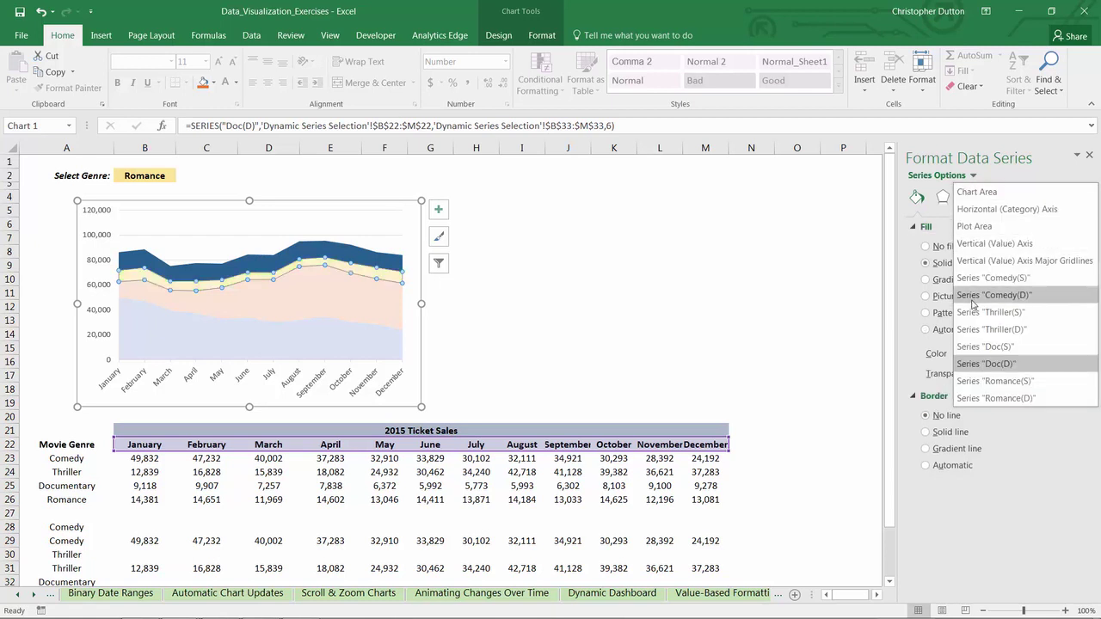
left_click(995, 381)
left_click(1070, 354)
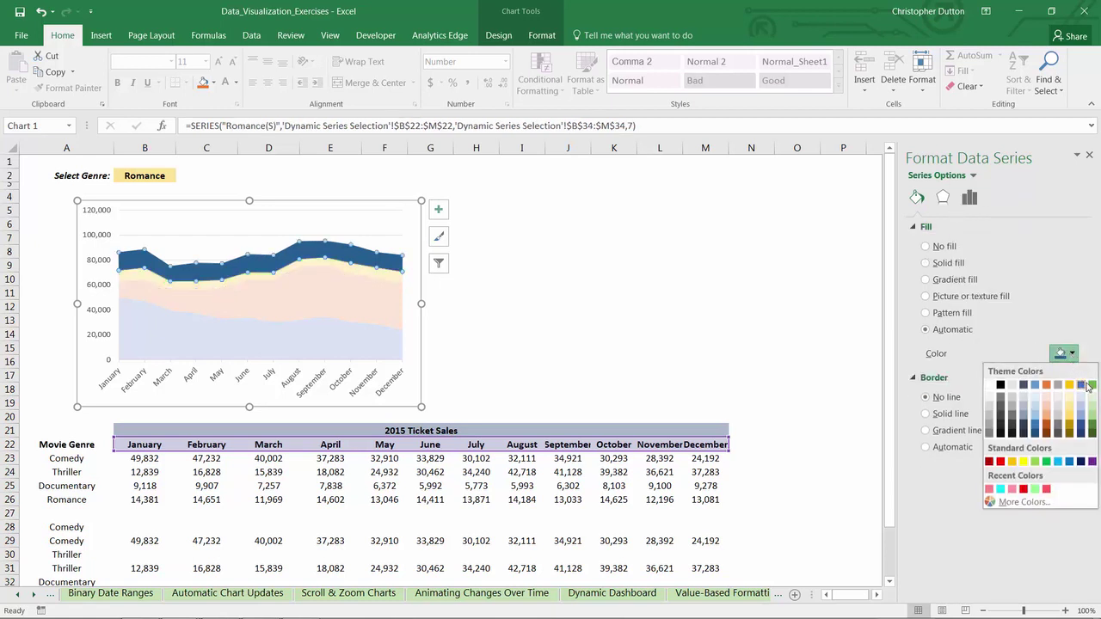
left_click(1090, 384)
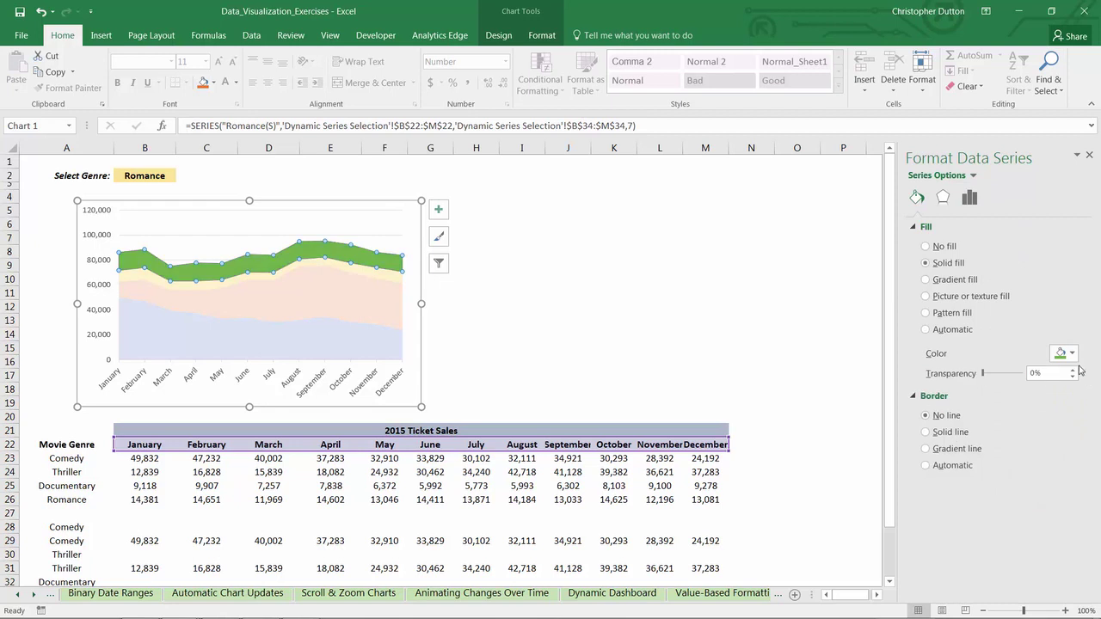
left_click(972, 177)
left_click(998, 396)
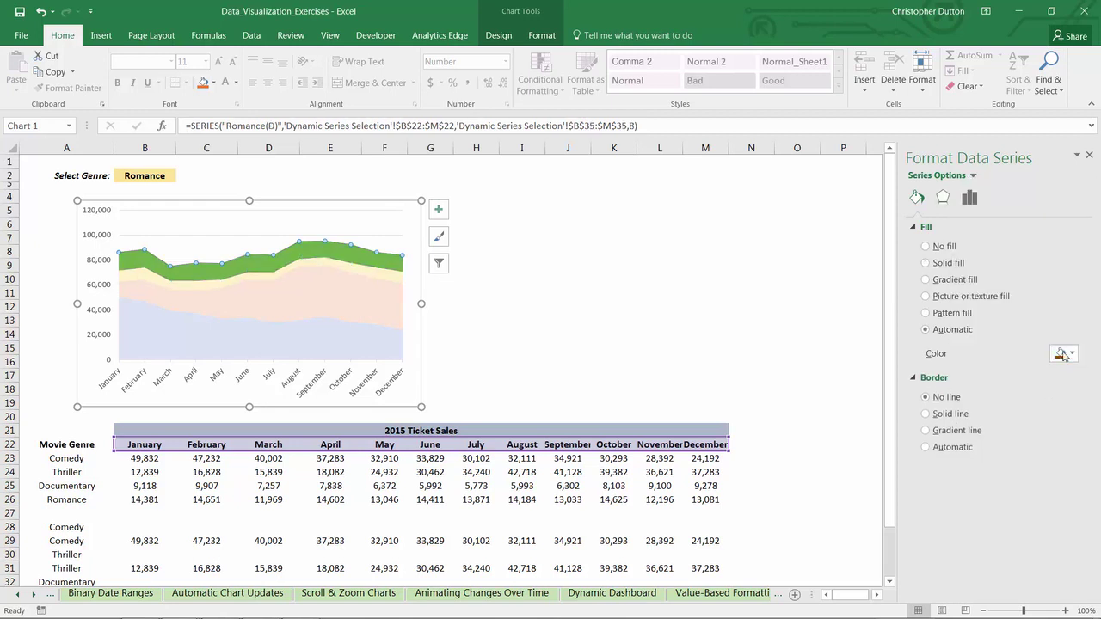
left_click(1072, 355)
left_click(1091, 399)
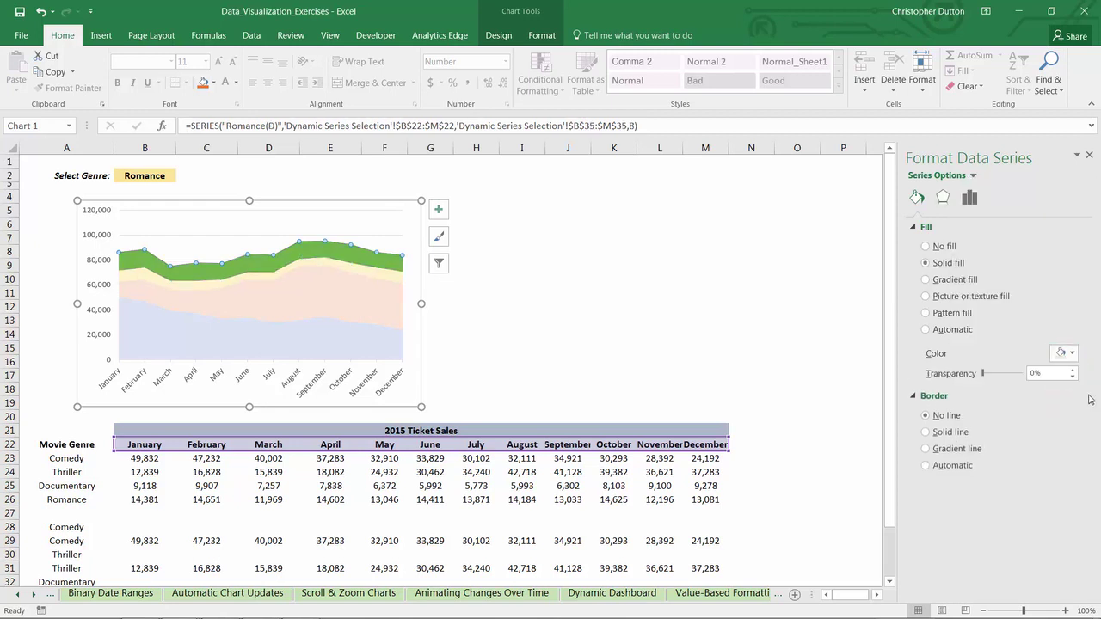
left_click(1089, 157)
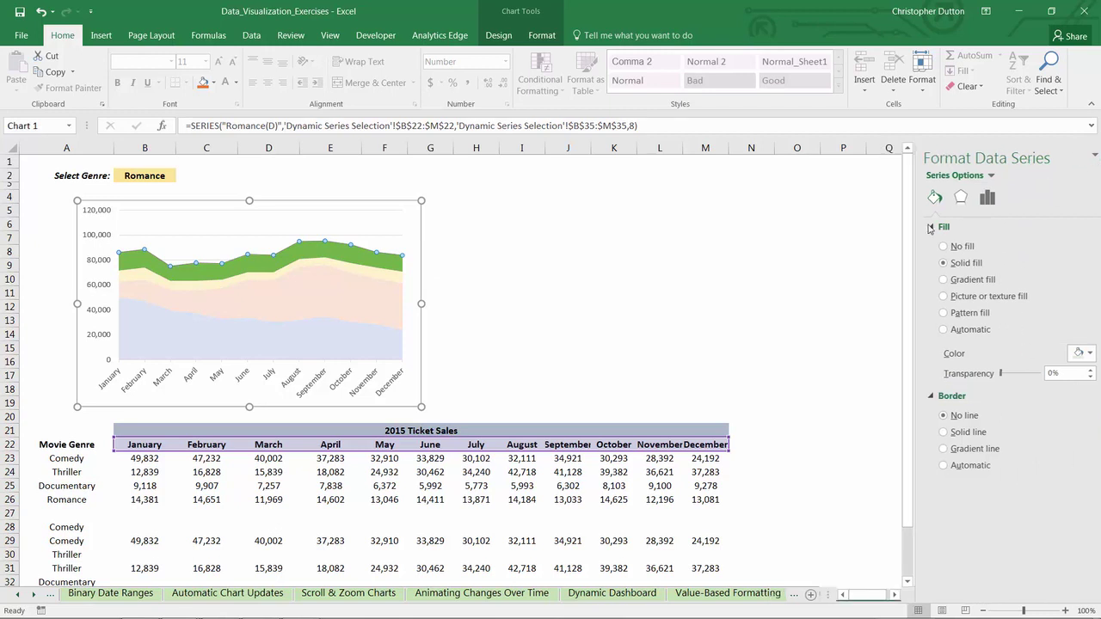
left_click(614, 280)
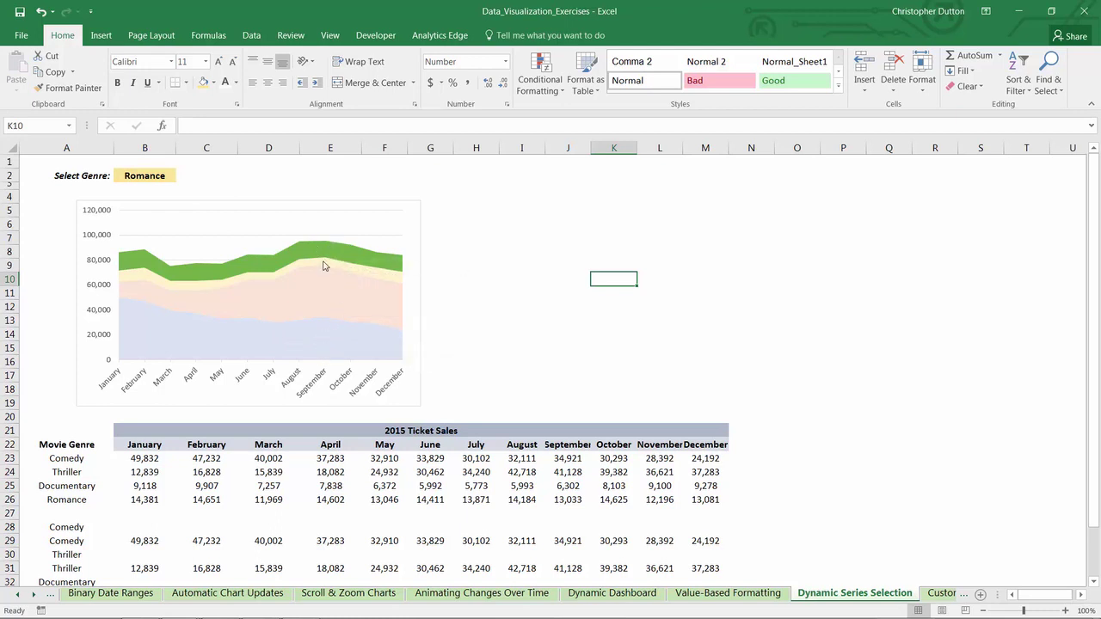
Step: Check the chart's highlighting by switching the genre in B2 to Comedy, Thriller, Documentary and back to Romance
left_click(170, 174)
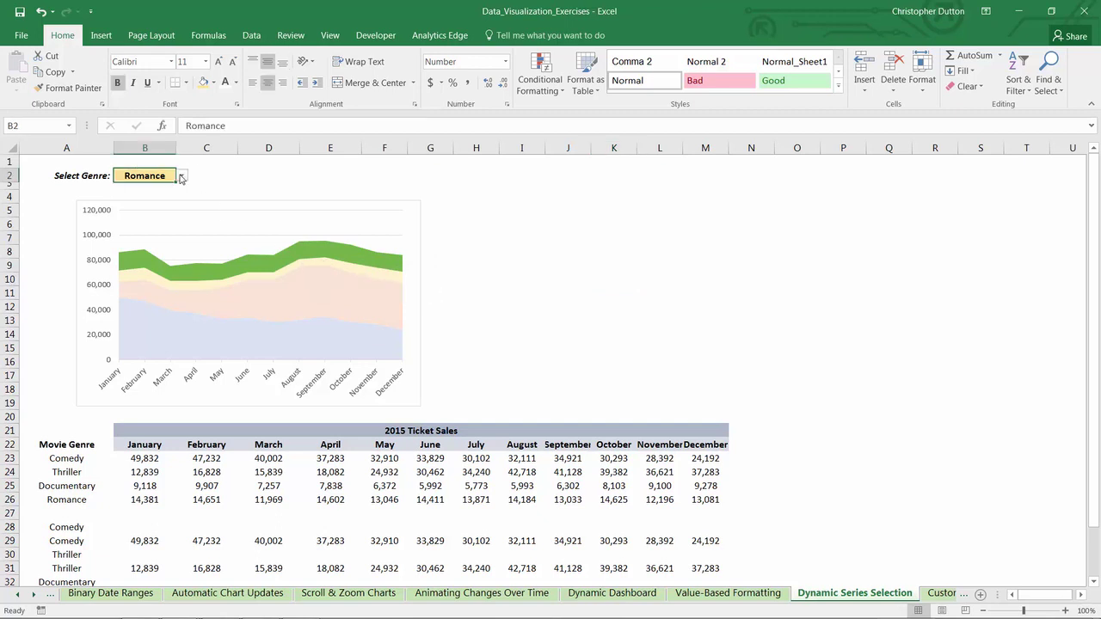
left_click(181, 177)
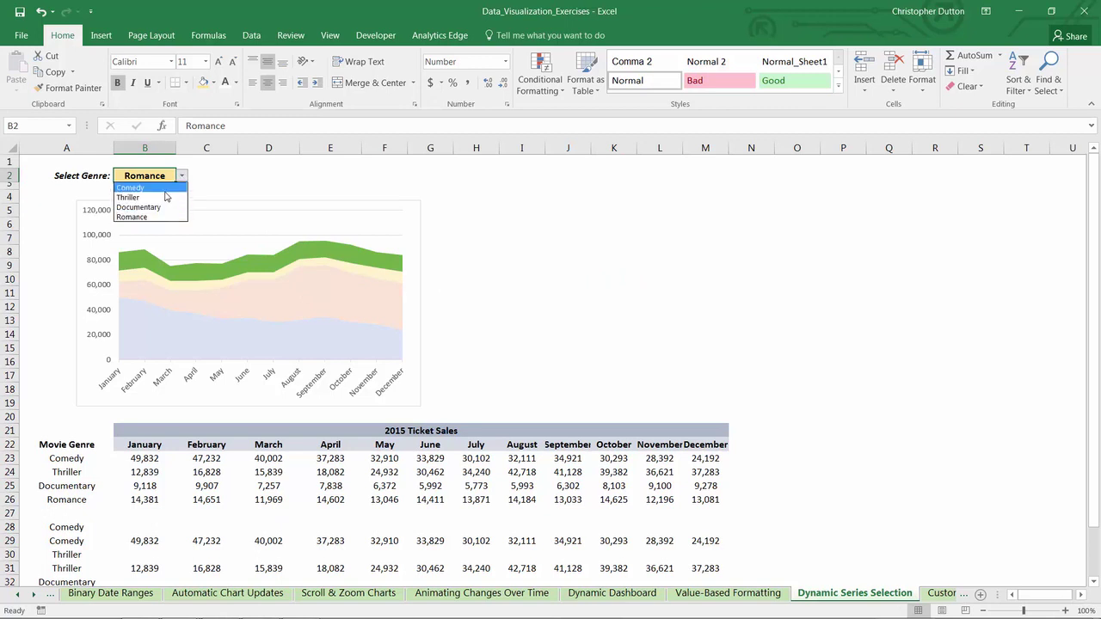
left_click(165, 189)
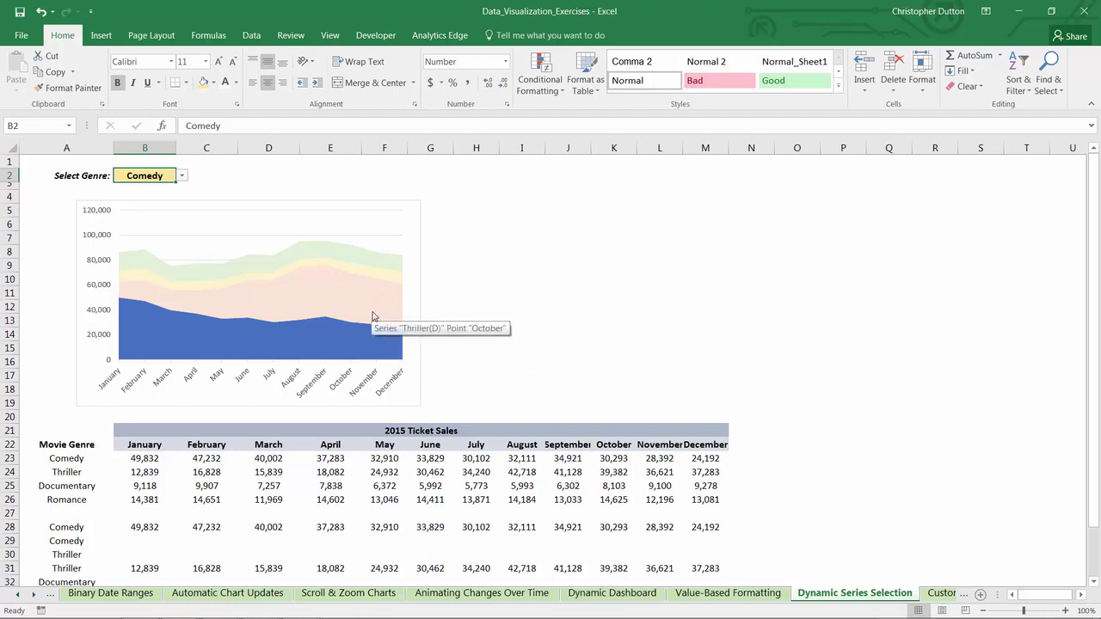
left_click(179, 177)
left_click(168, 196)
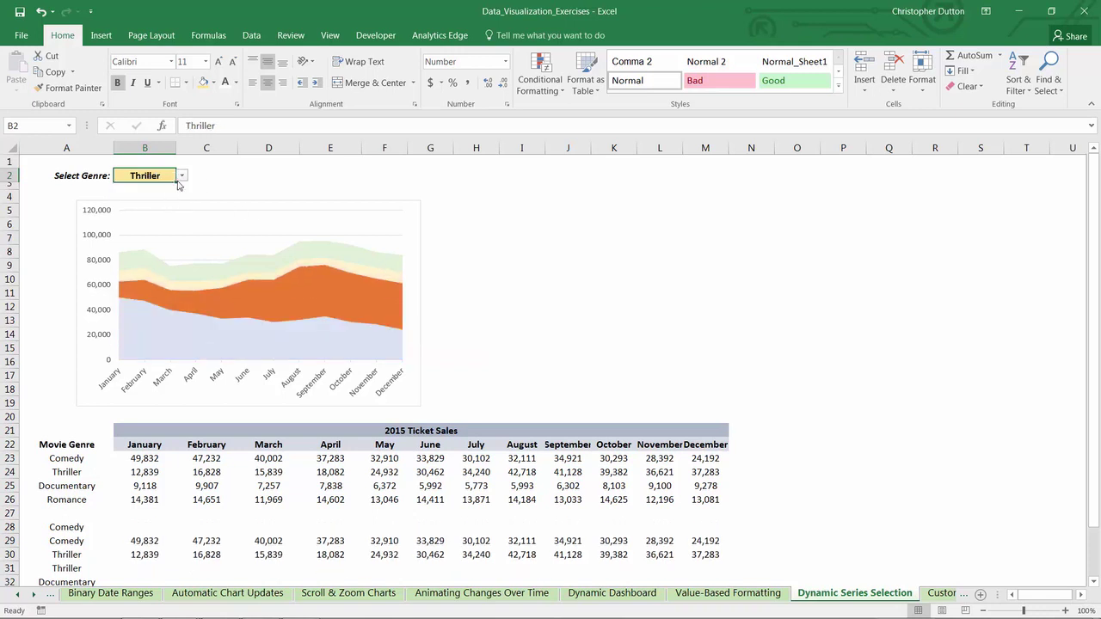
left_click(181, 175)
left_click(159, 208)
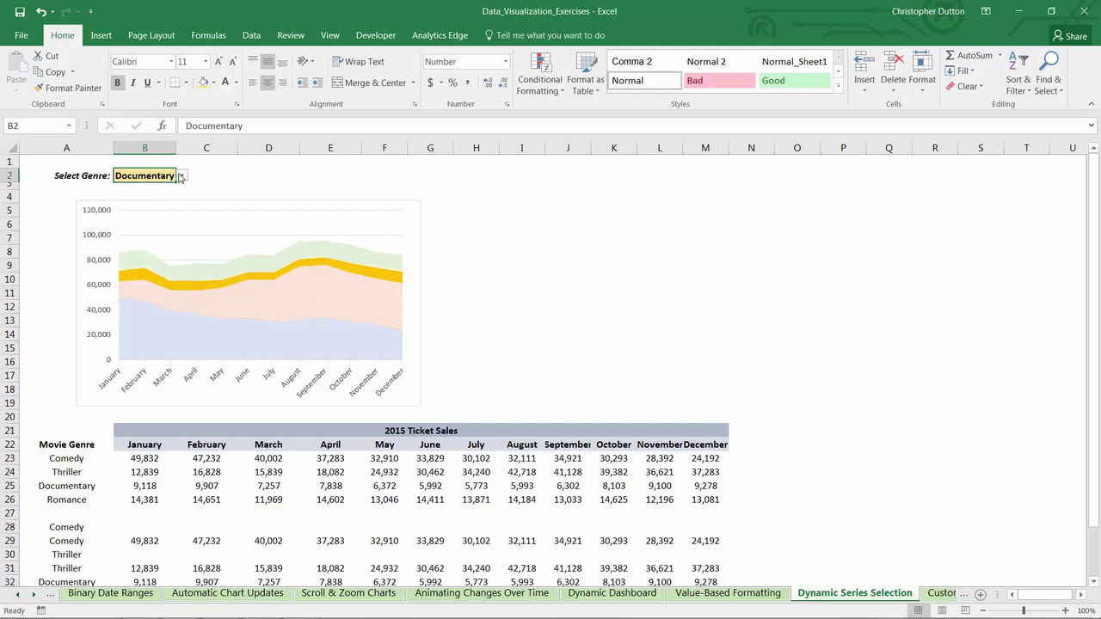
left_click(180, 176)
left_click(167, 221)
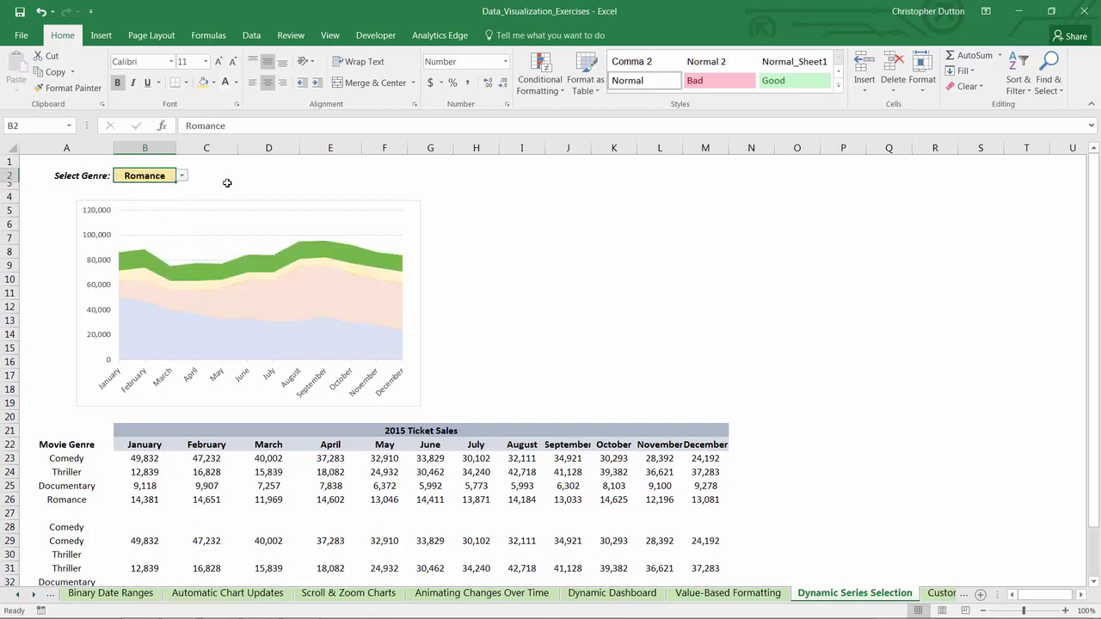
Step: Add a title above the area chart reading "Ticket Sales by Month"
left_click(412, 211)
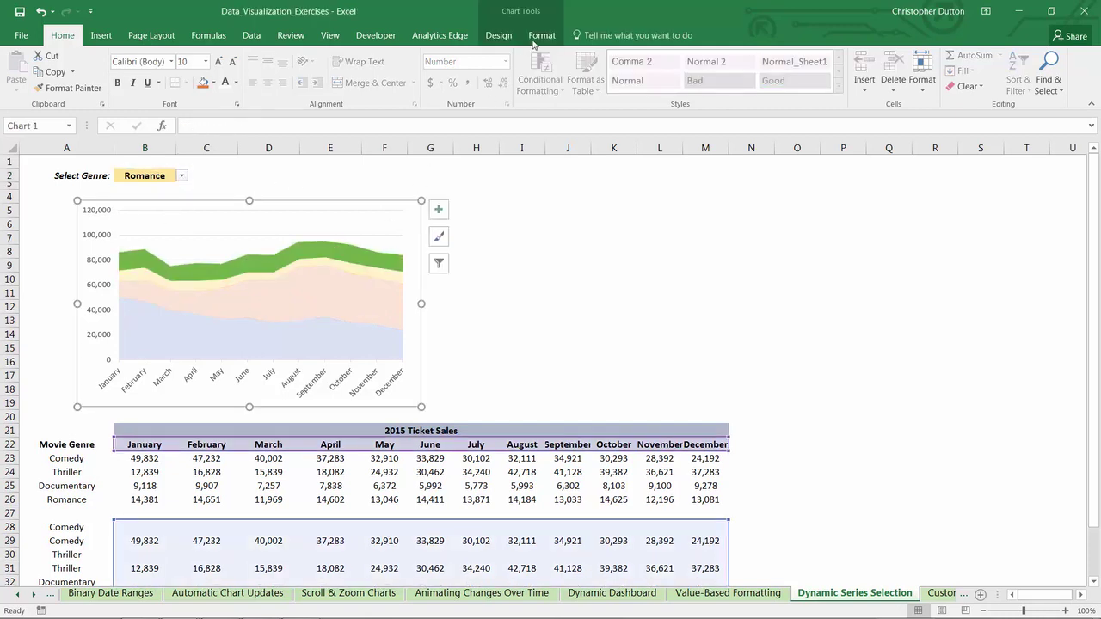
left_click(524, 15)
left_click(22, 73)
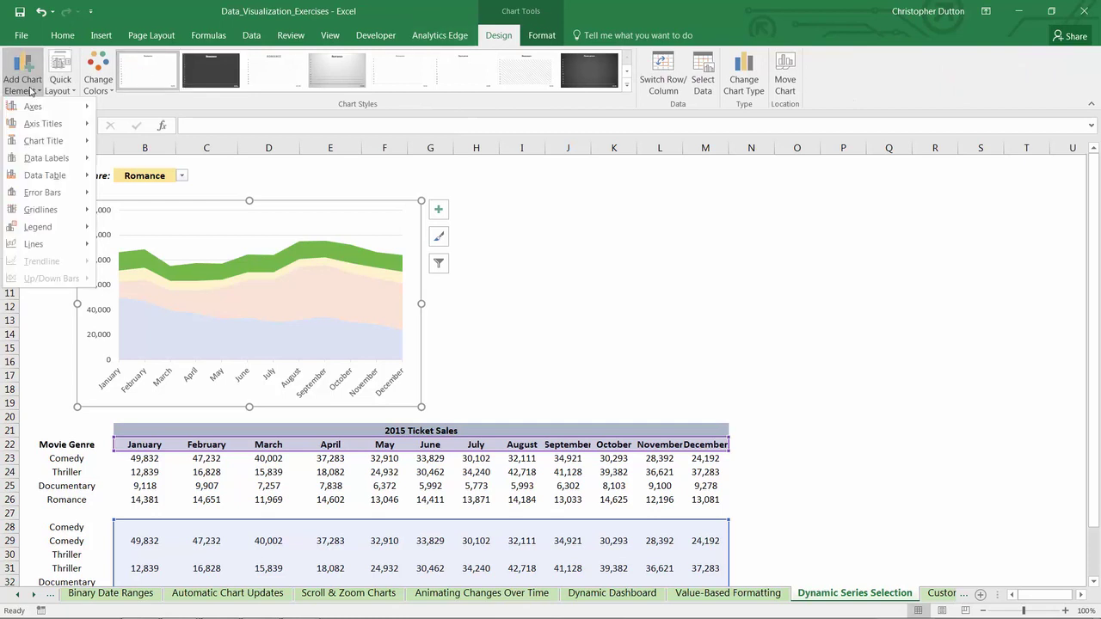
mouse_move(41, 112)
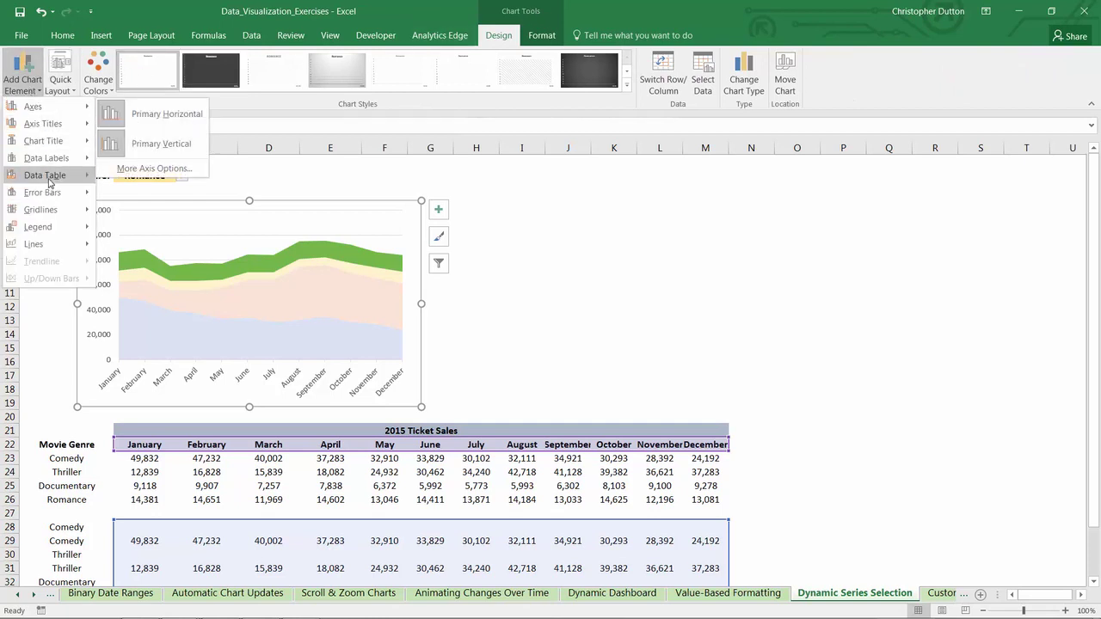
mouse_move(54, 144)
left_click(142, 178)
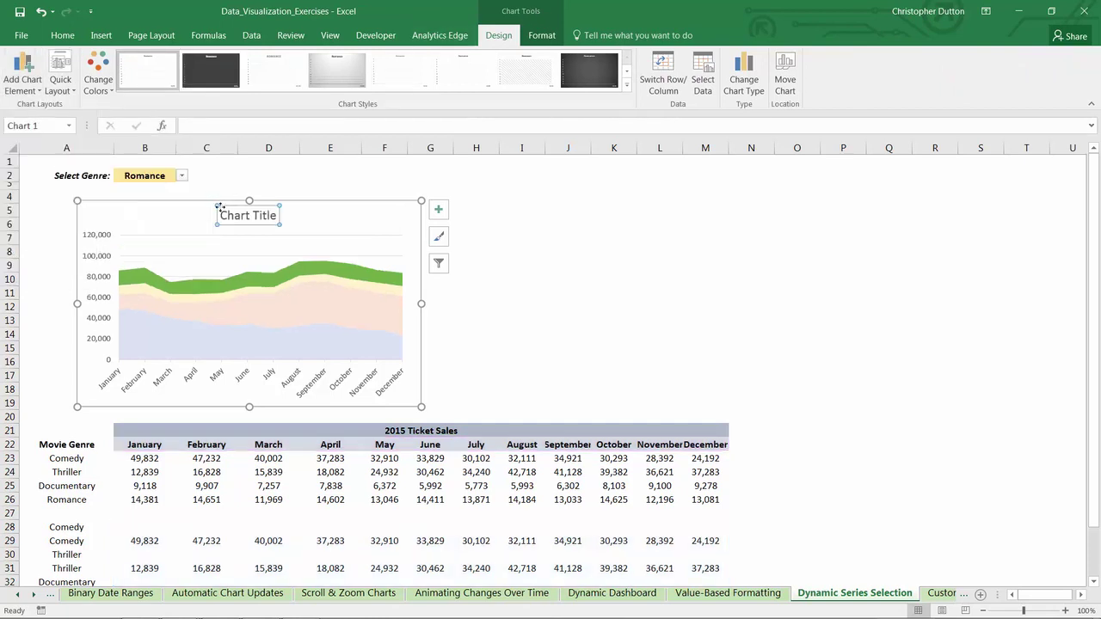
left_click_drag(222, 215, 300, 218)
type("Ticket Sales")
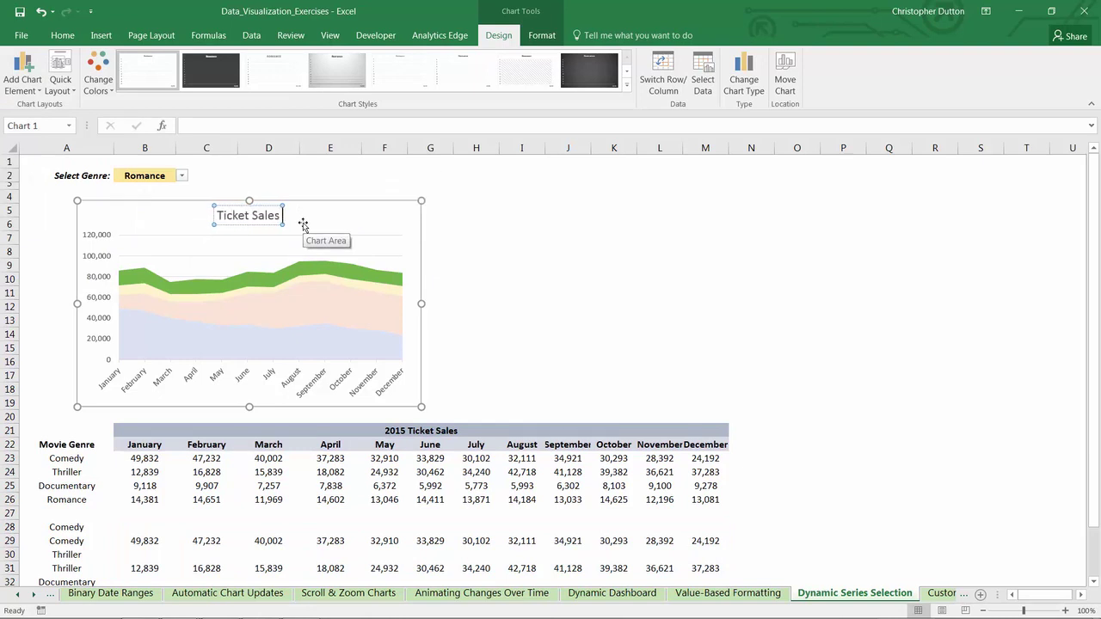
type(" by Month")
key("Escape")
key("Escape")
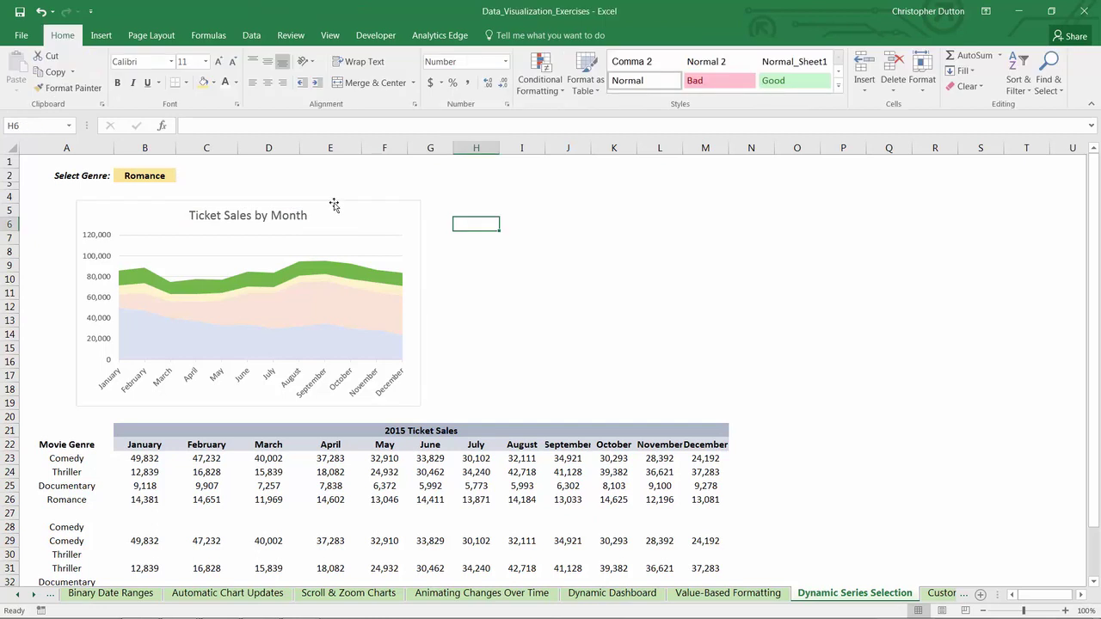
Step: Move the area chart slightly up and toward column A, then place a duplicate beside it, aligned at the same height
left_click_drag(333, 205, 307, 200)
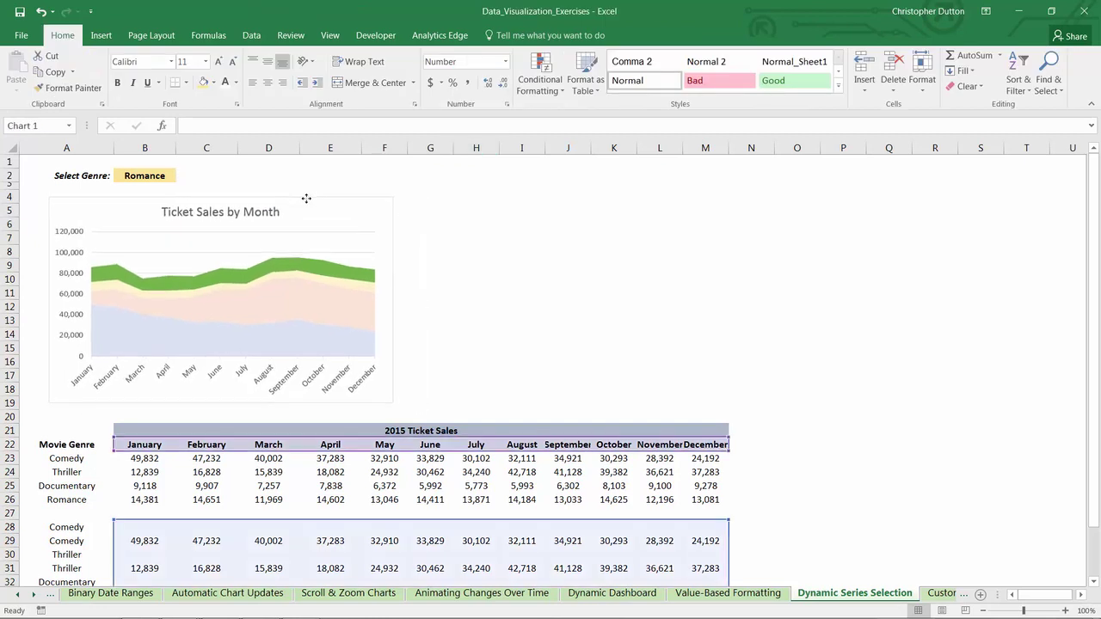
key("ctrl+c")
left_click(448, 200)
key("ctrl+v")
left_click_drag(458, 191, 454, 197)
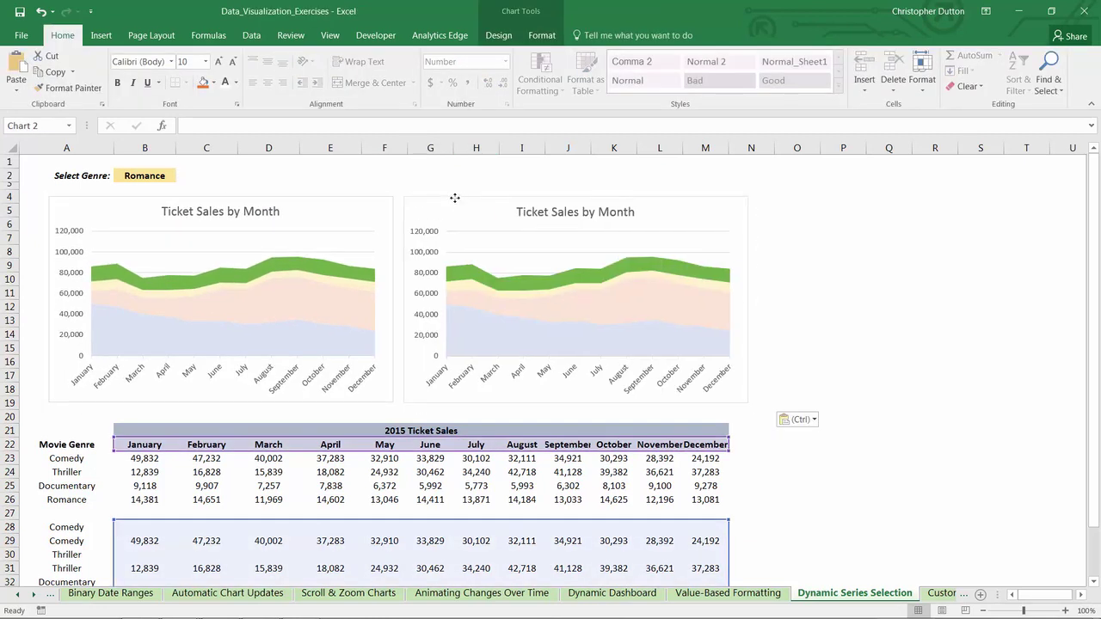
Step: Change the duplicate chart's type to 100% Stacked Column
left_click(498, 35)
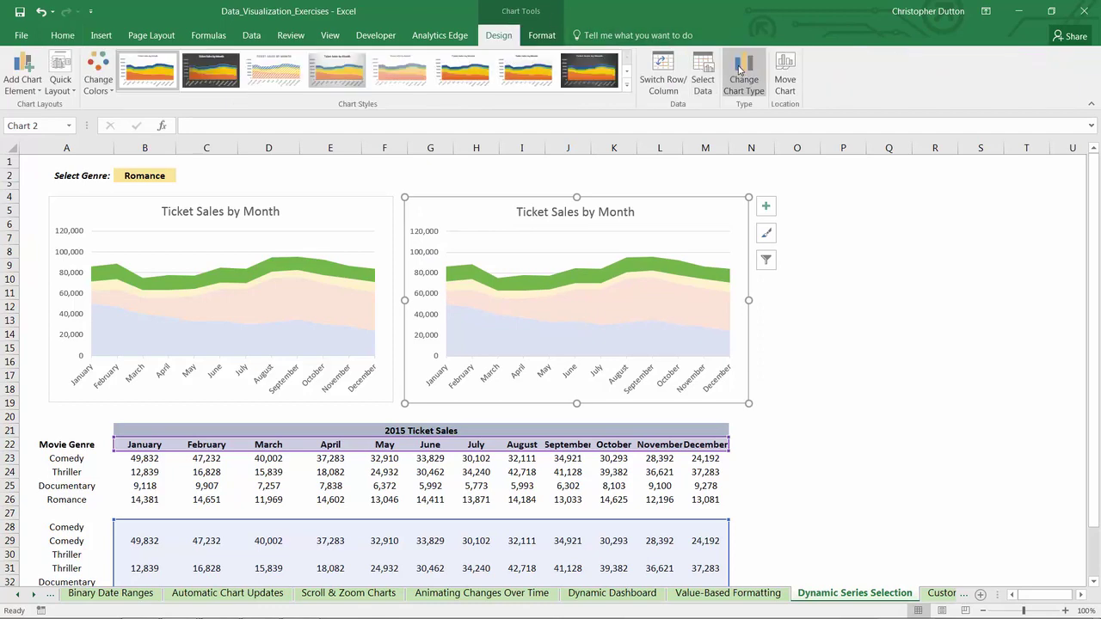
left_click(742, 72)
left_click(353, 135)
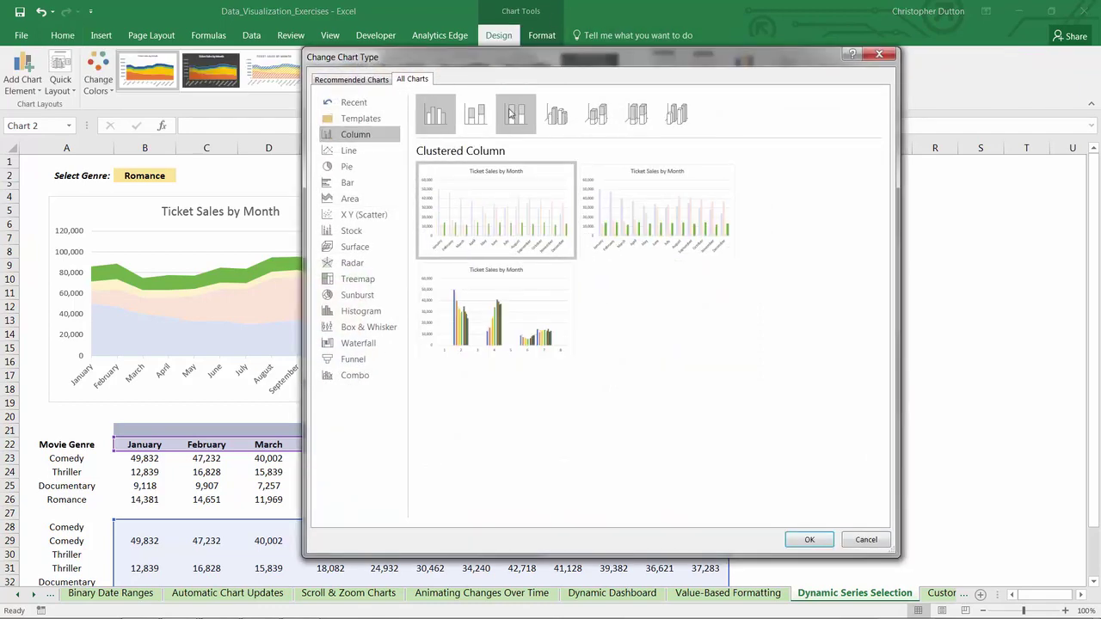
left_click(514, 114)
left_click(809, 539)
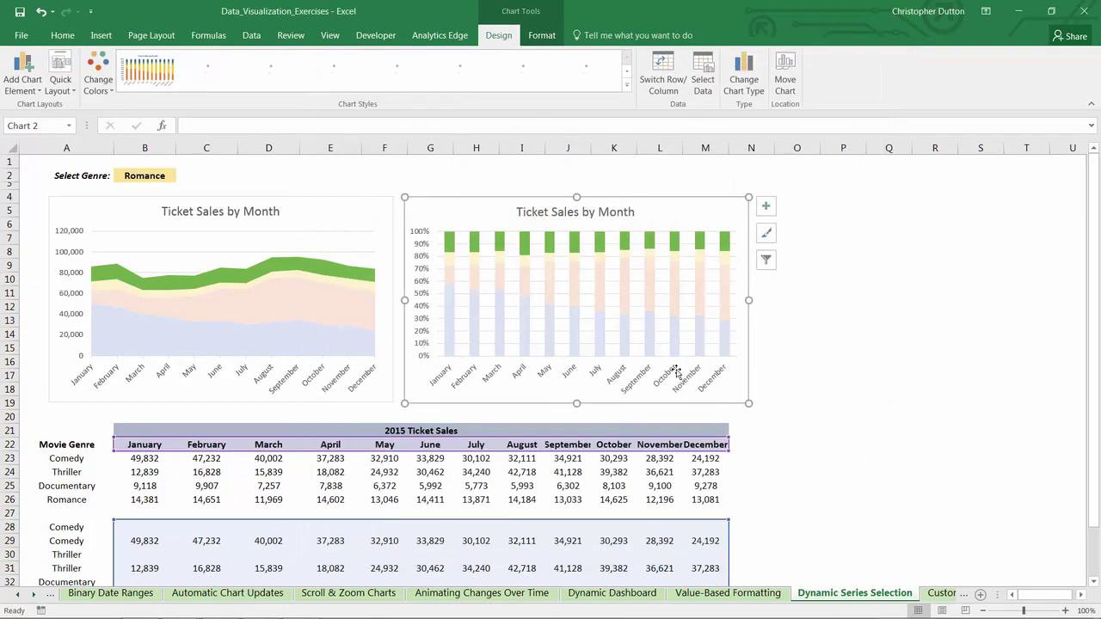
Step: Reduce the gap width of the stacked column series so the columns sit closer together
right_click(669, 291)
left_click(705, 422)
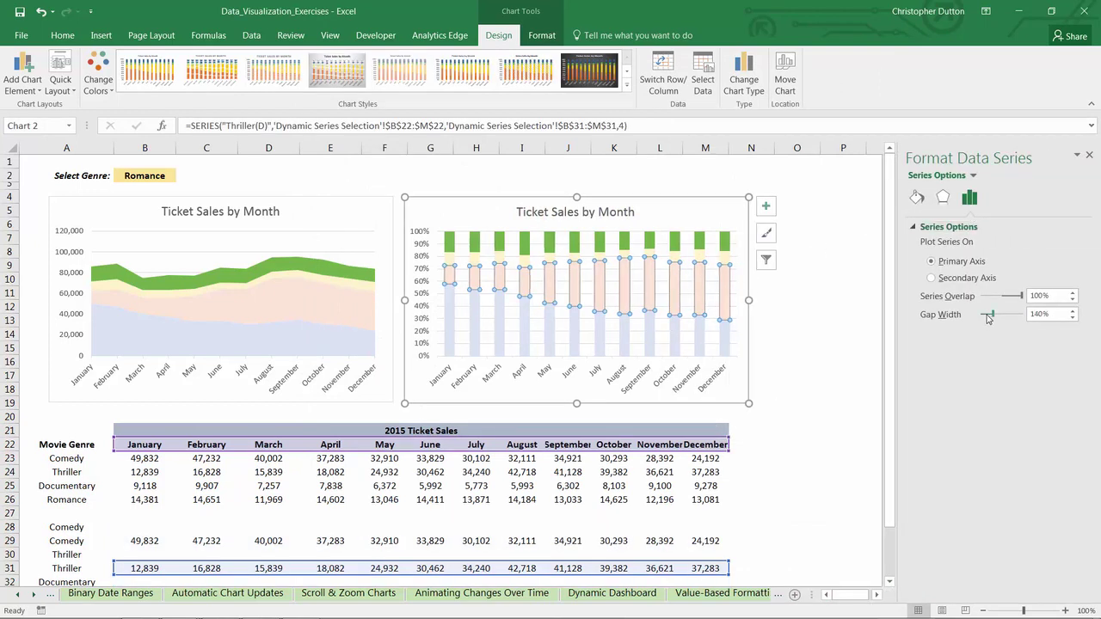
left_click_drag(990, 315, 985, 318)
Step: Retitle the column chart "% of Ticket Sales by Month" and close the title formatting options
left_click(556, 214)
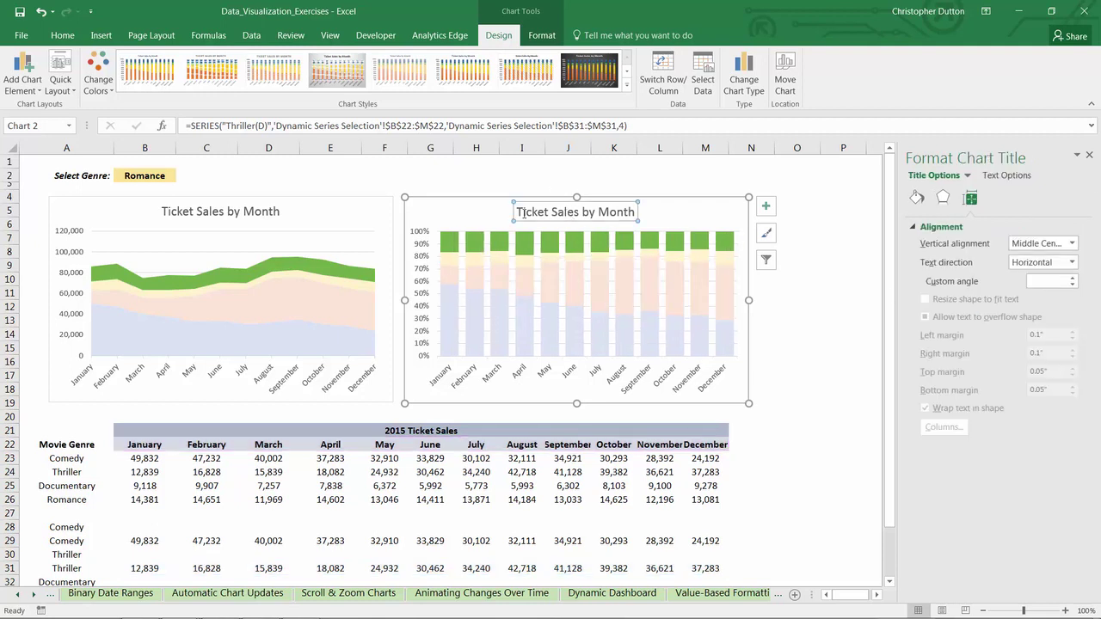
left_click(521, 212)
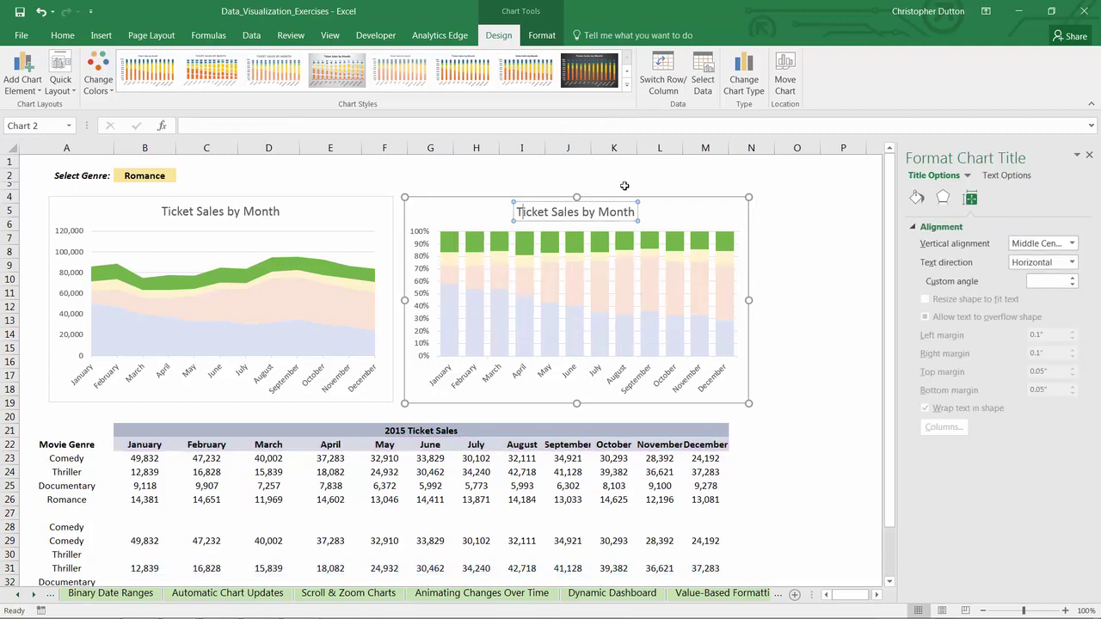
key("Home")
type("%")
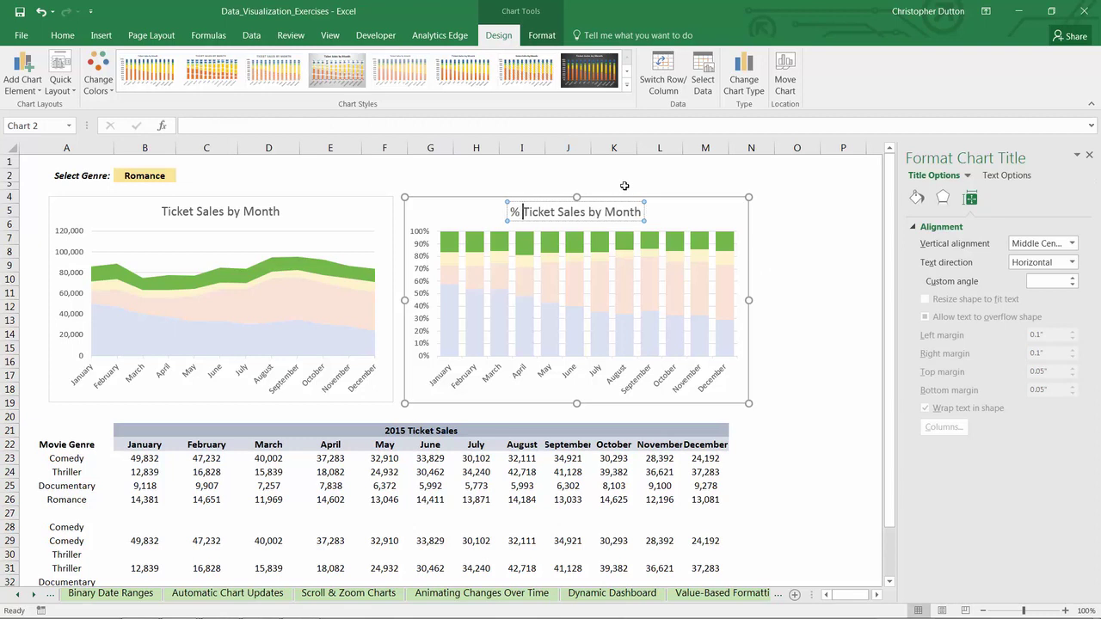
type("f")
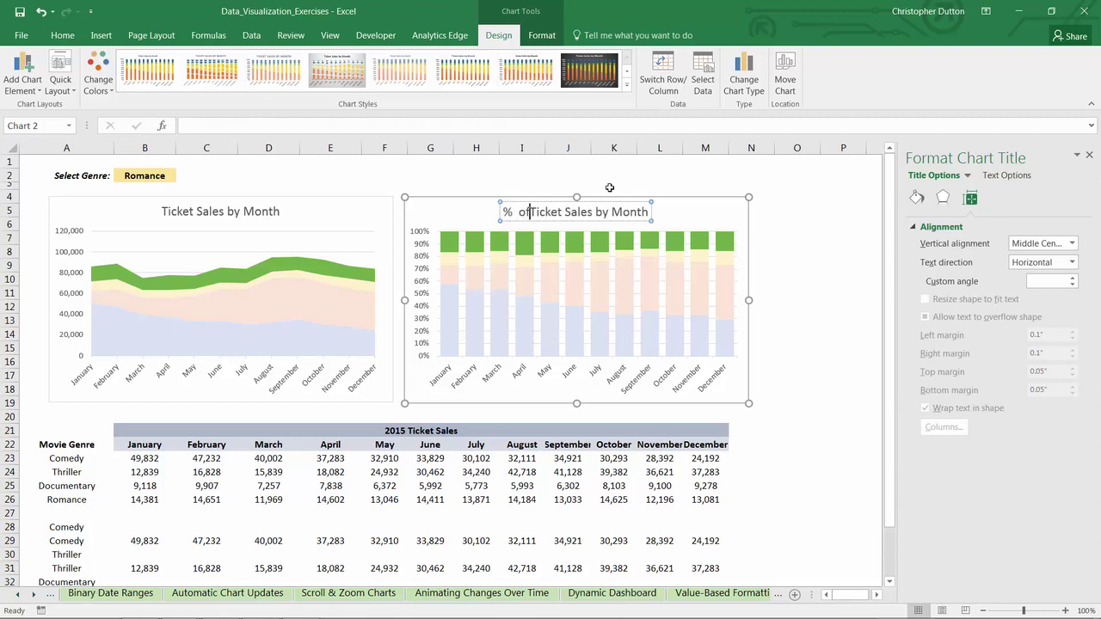
left_click(1088, 155)
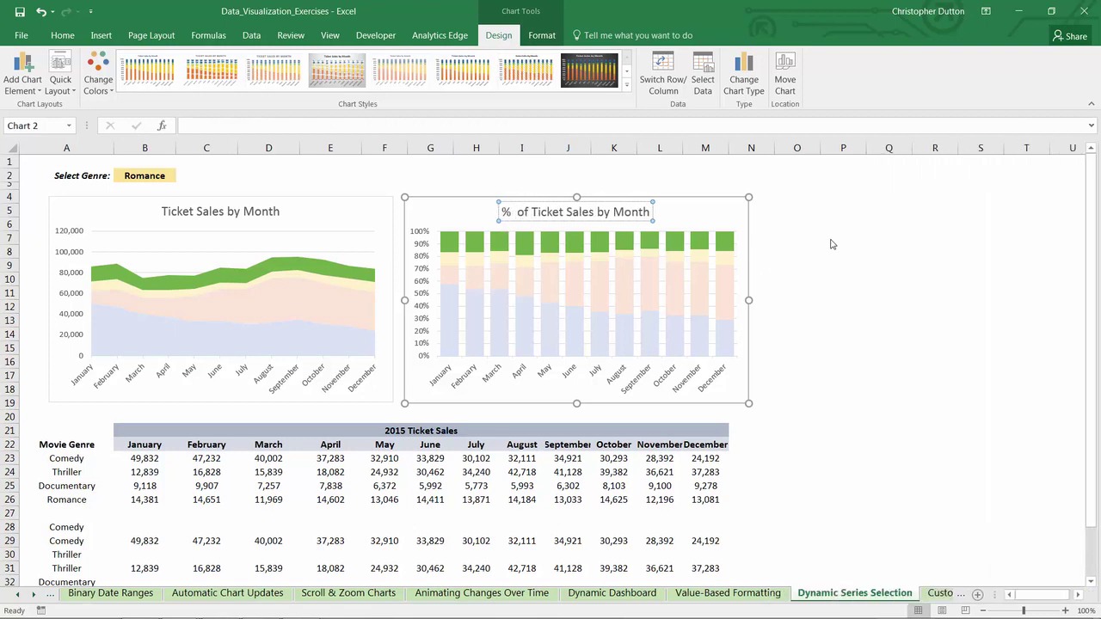
key("Escape")
Step: Check the highlighting in both charts by switching the genre in B2 to Thriller, Comedy, Thriller again and Documentary
left_click(164, 178)
left_click(183, 176)
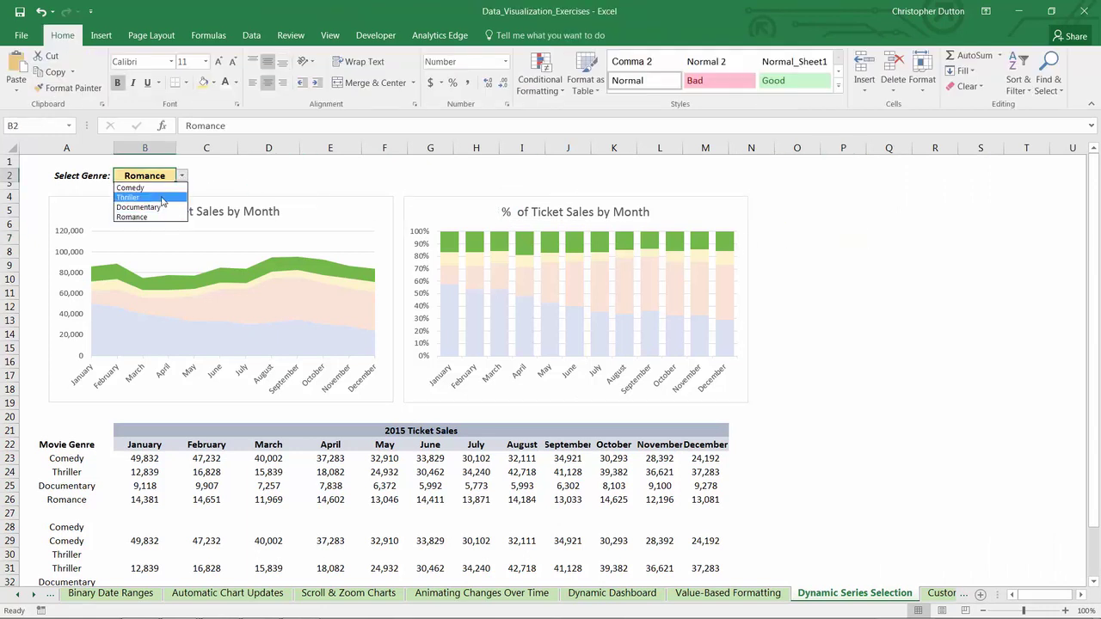
left_click(142, 199)
left_click(182, 176)
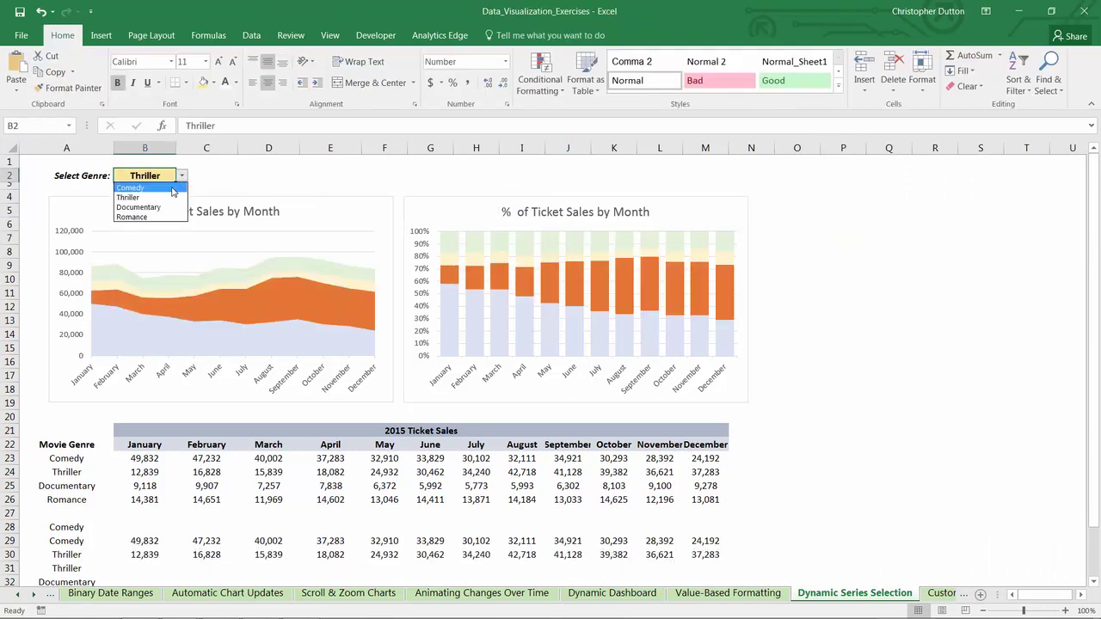
left_click(131, 188)
left_click(183, 176)
left_click(171, 198)
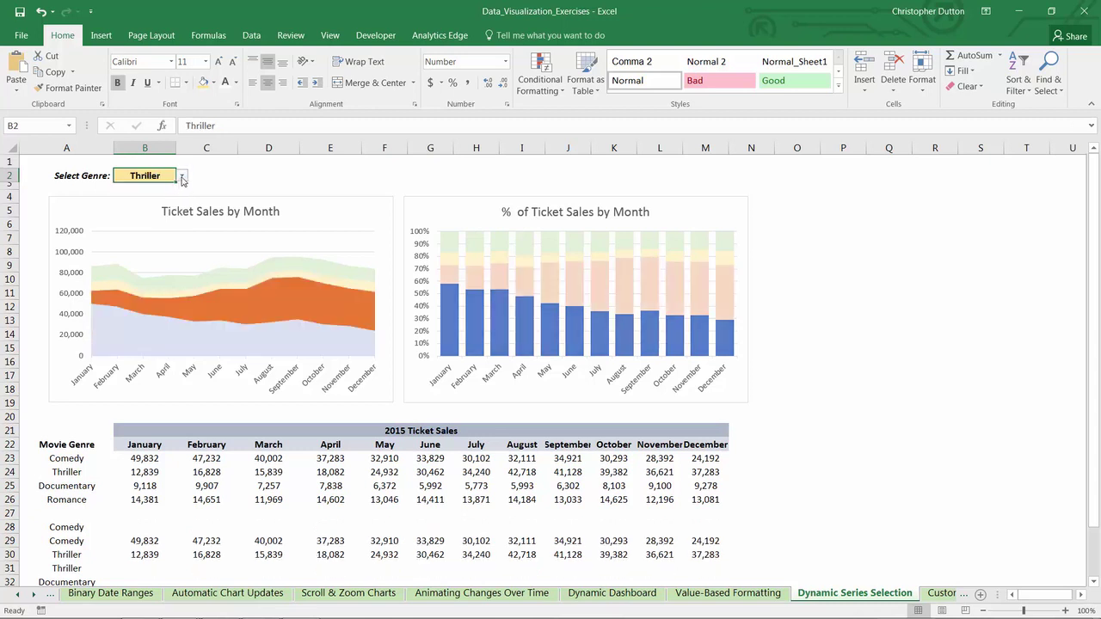
left_click(182, 177)
left_click(137, 207)
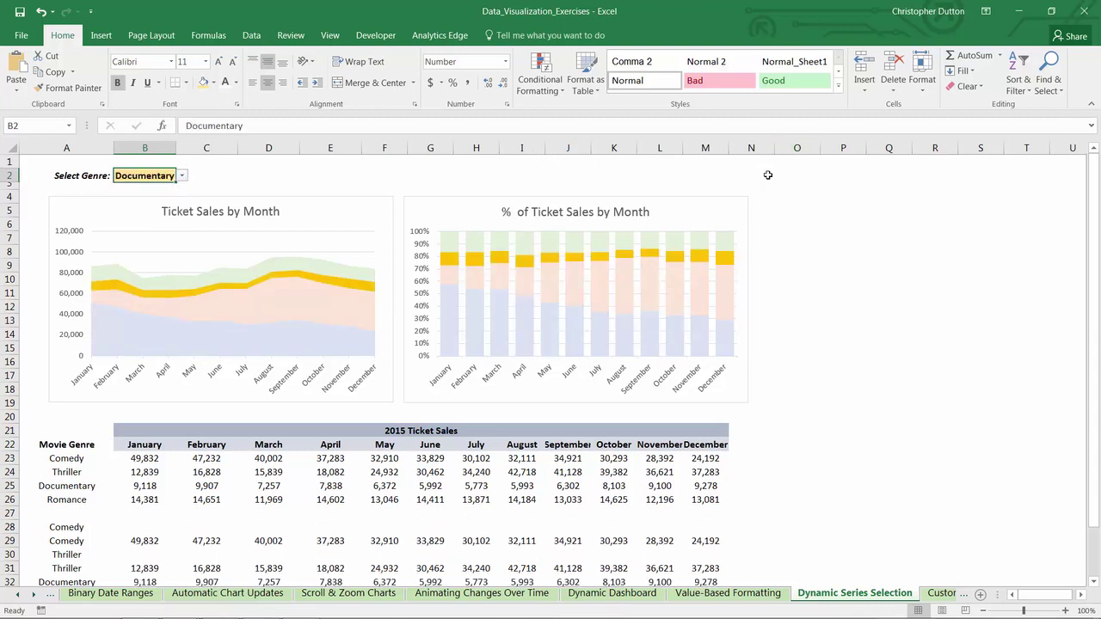